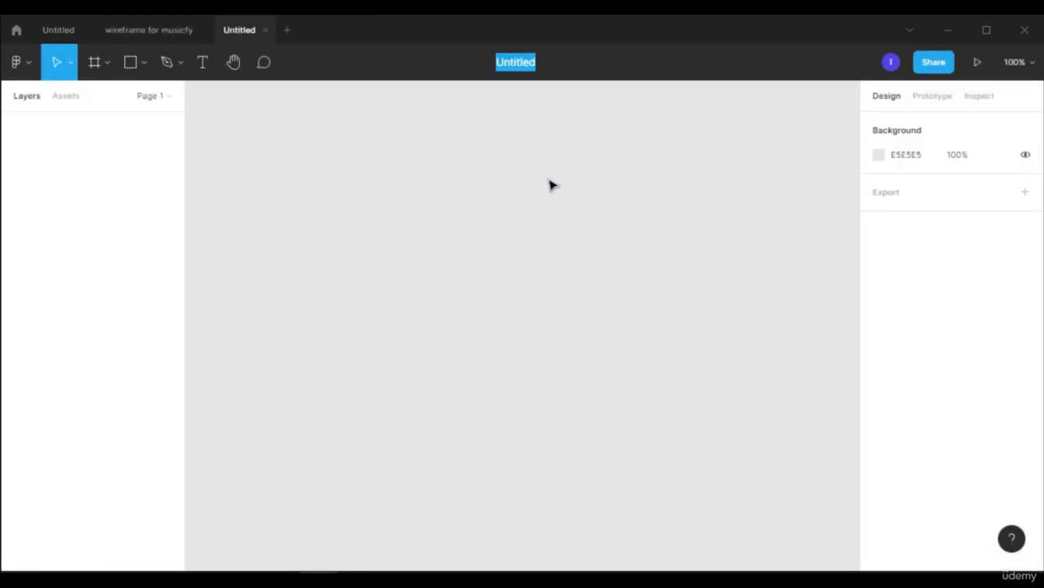
# Step: Rename the file as musicfy
pyautogui.write('musicfy')
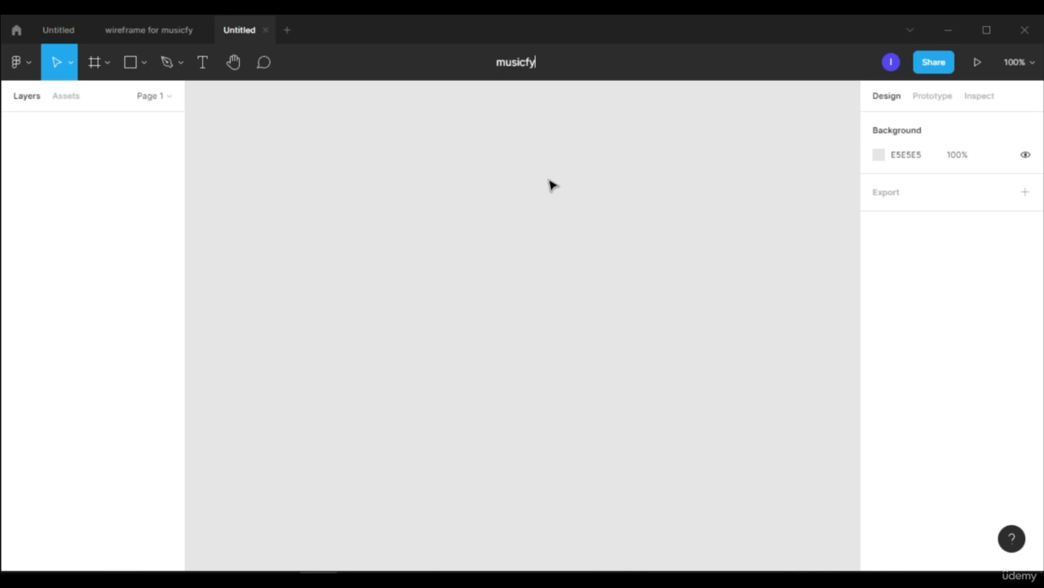
pyautogui.press('Return')
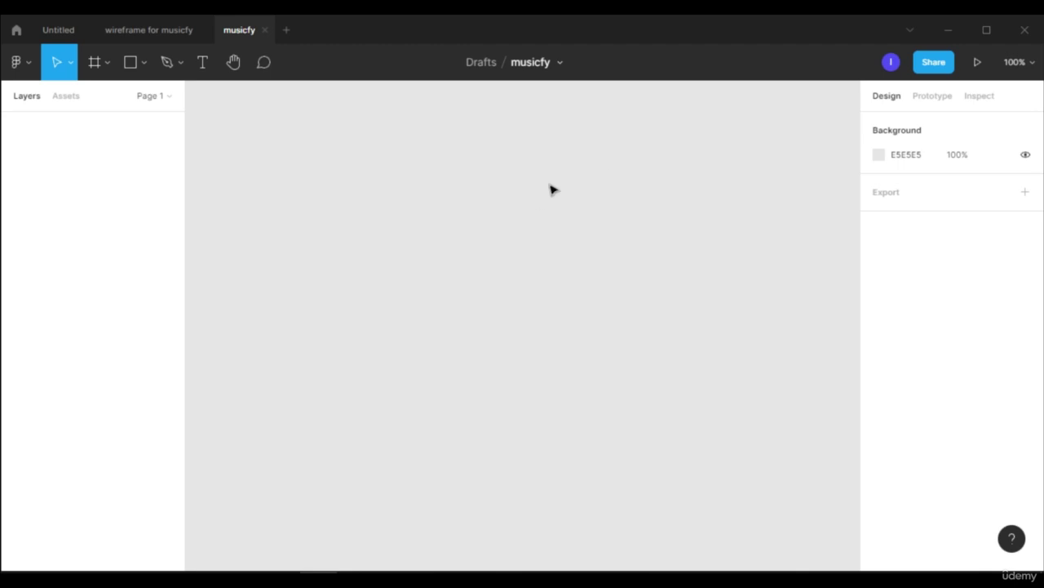
# Step: Add an iPhone 13 Pro Max frame to the empty canvas
pyautogui.click(108, 66)
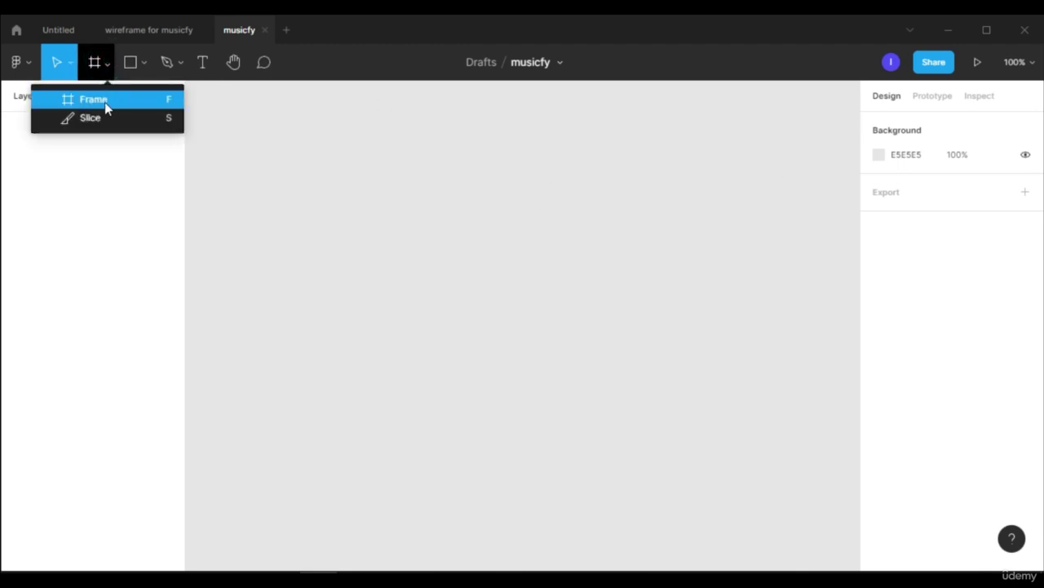
pyautogui.click(103, 100)
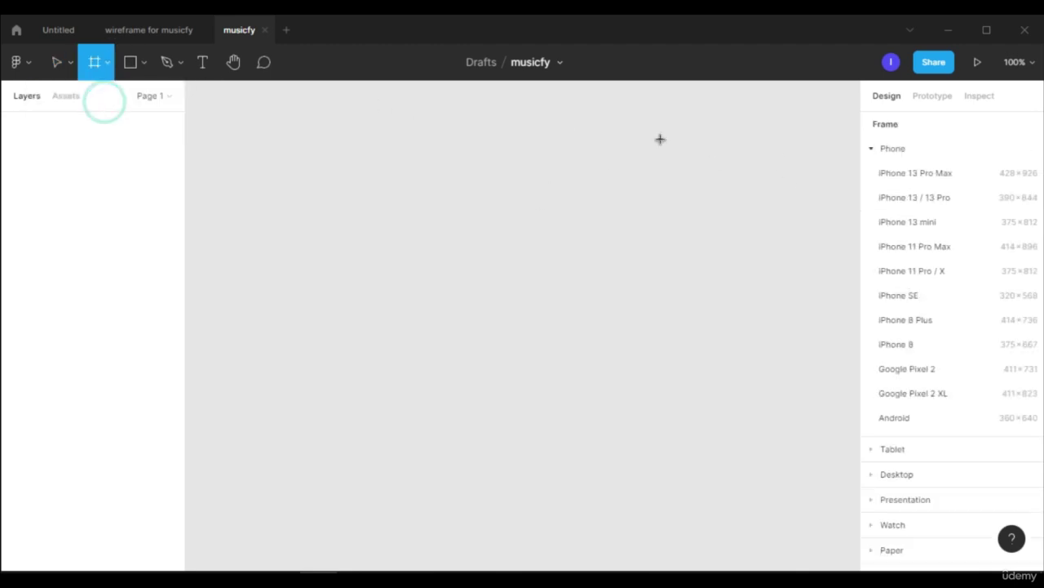
pyautogui.click(954, 174)
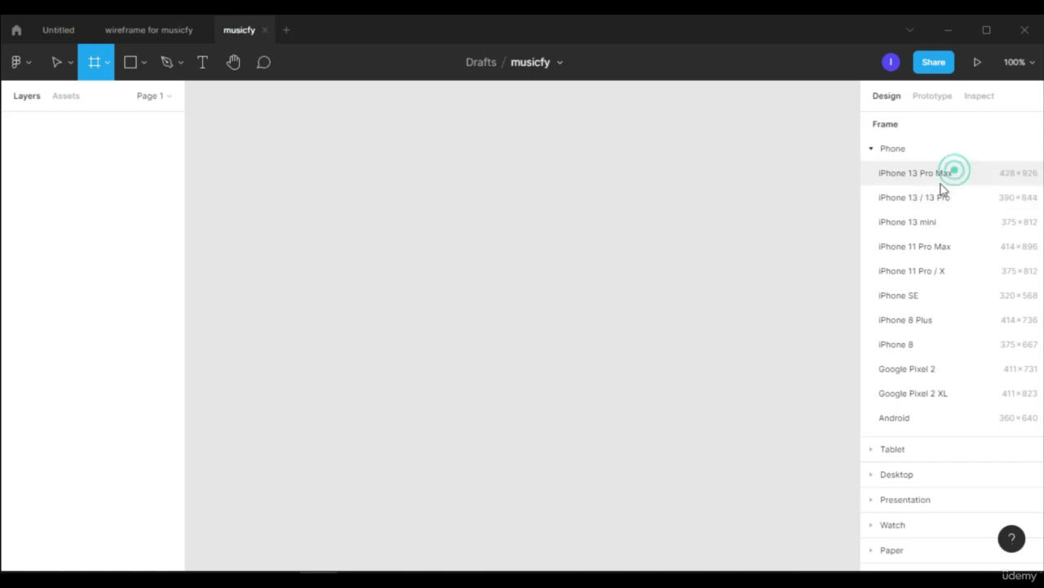
# Step: Check the first wireframe screen's header and draw a matching circle in the upper-right corner of the new frame
pyautogui.click(130, 28)
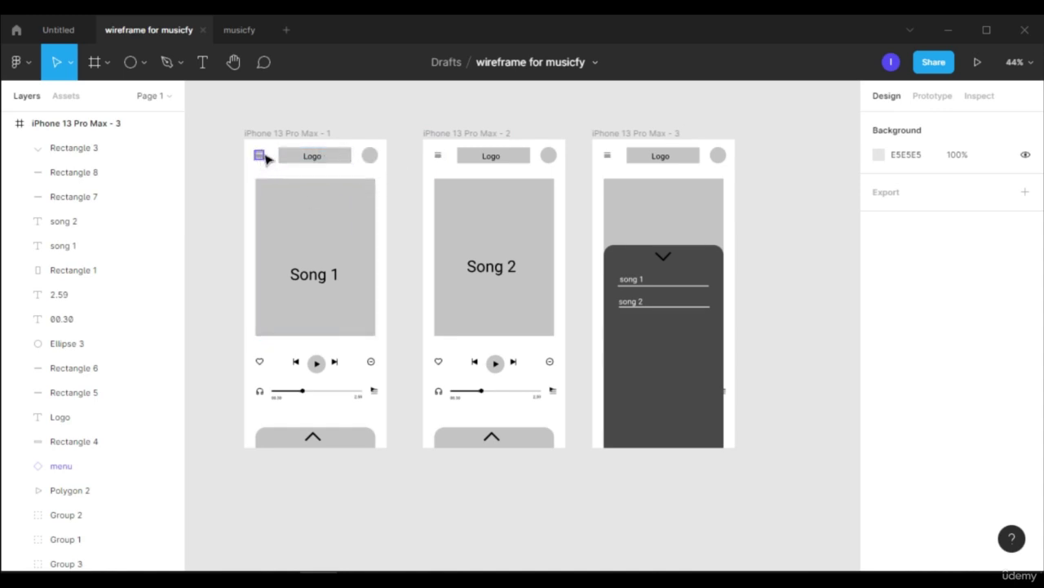
pyautogui.click(236, 32)
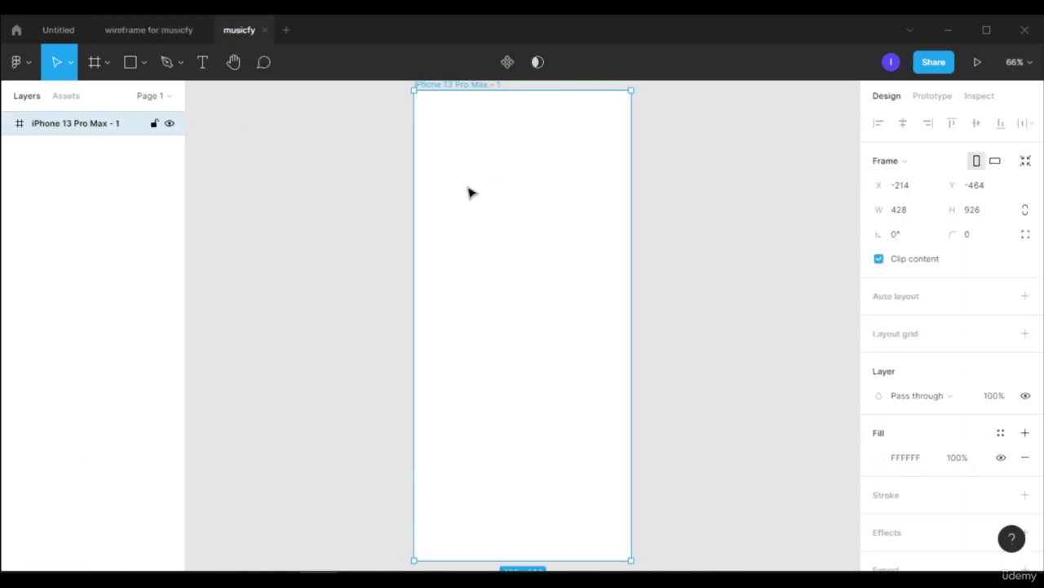
pyautogui.click(143, 62)
pyautogui.click(137, 156)
pyautogui.moveTo(501, 165)
pyautogui.mouseDown()
pyautogui.moveTo(524, 189)
pyautogui.moveTo(605, 118)
pyautogui.mouseUp()
pyautogui.moveTo(594, 129); pyautogui.dragTo(590, 133)
pyautogui.click(326, 204)
# Step: Enable an icon library for the file, search it for menu and place the menu icon beside the frame
pyautogui.click(66, 97)
pyautogui.click(166, 127)
pyautogui.click(375, 434)
pyautogui.click(97, 128)
pyautogui.write('menu')
pyautogui.moveTo(28, 176); pyautogui.dragTo(319, 195)
# Step: Find the heart, headphones and minus-circle icons in the library and place them on the canvas beside the frame
pyautogui.click(117, 126)
pyautogui.moveTo(72, 177); pyautogui.dragTo(298, 254)
pyautogui.write('hea')
pyautogui.moveTo(28, 177); pyautogui.dragTo(361, 258)
# Step: Move the menu icon into the frame's upper-left corner, at about X 24, Y 32
pyautogui.click(27, 97)
pyautogui.moveTo(319, 196); pyautogui.dragTo(433, 114)
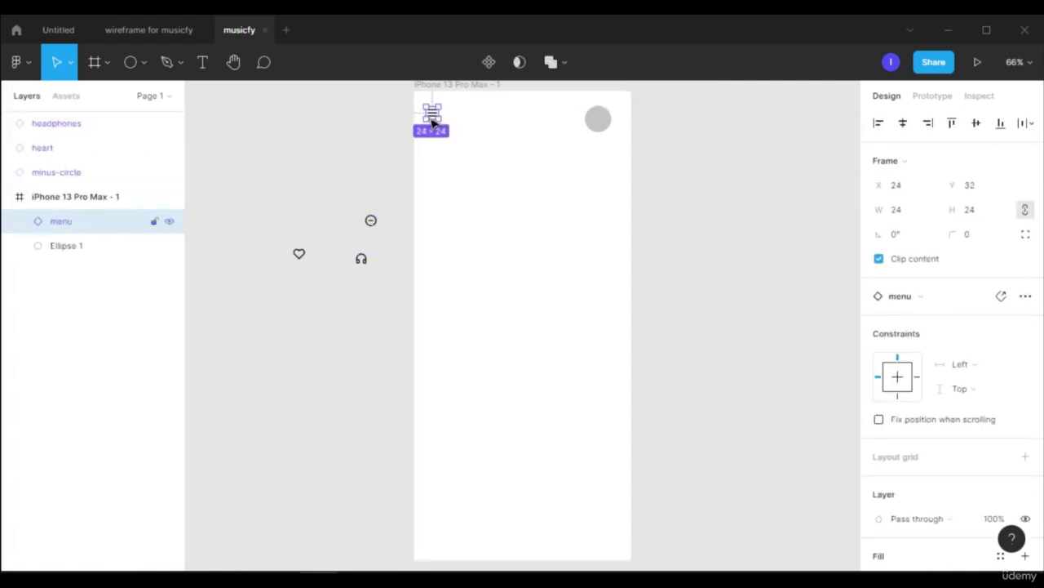
pyautogui.click(572, 216)
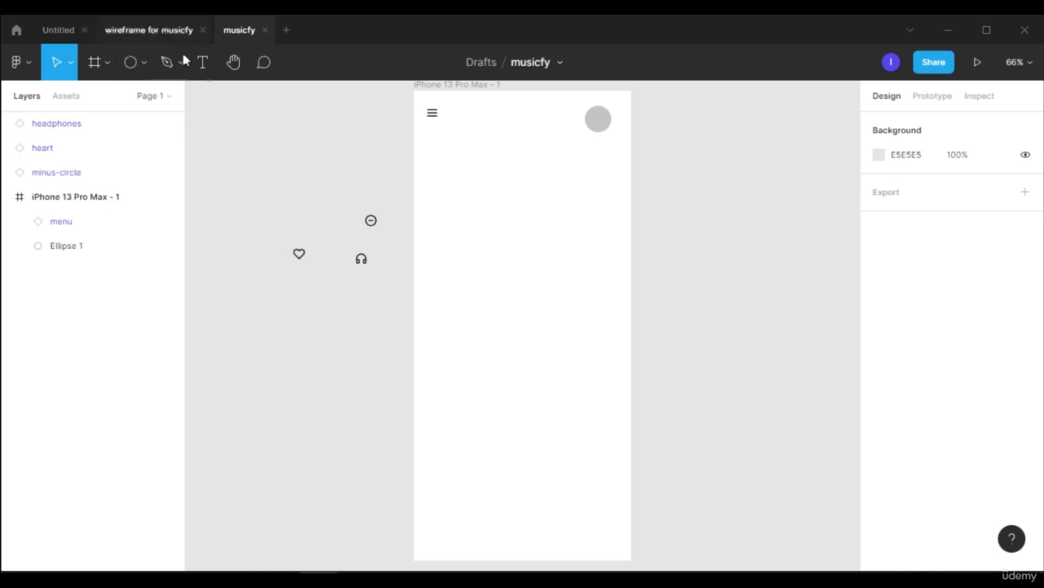
# Step: Add a "Musicfy" title between the menu icon and the circle, in the Oswald font at size 48
pyautogui.click(202, 63)
pyautogui.click(481, 119)
pyautogui.write('Musicfy')
pyautogui.hotkey('ctrl', 'a')
pyautogui.scroll(5, 469, 131)
pyautogui.click(977, 481)
pyautogui.click(1009, 490)
pyautogui.scroll(-5, 707, 343)
pyautogui.moveTo(681, 311); pyautogui.dragTo(674, 299)
pyautogui.click(944, 460)
pyautogui.write('Oswald')
# Step: Align the menu icon, Musicfy title and circle on their vertical centers
pyautogui.click(579, 286)
pyautogui.keyDown('shift'); pyautogui.click(658, 296); pyautogui.keyUp('shift')
pyautogui.keyDown('shift'); pyautogui.click(750, 294); pyautogui.keyUp('shift')
pyautogui.click(805, 123)
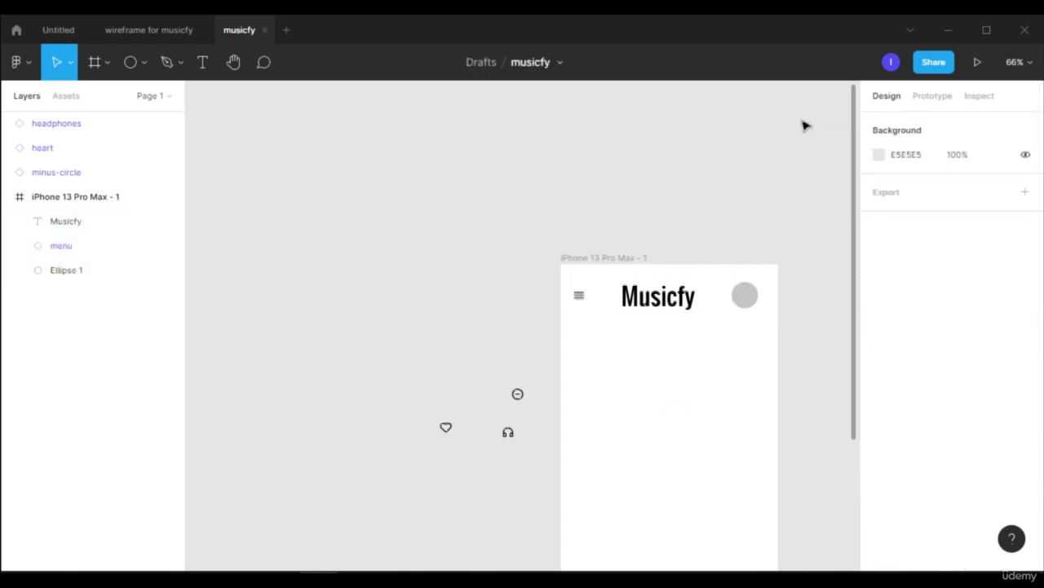
# Step: Check the wireframe's song image area and draw a matching large rectangle with rounded corners below the header
pyautogui.scroll(-2, 580, 313)
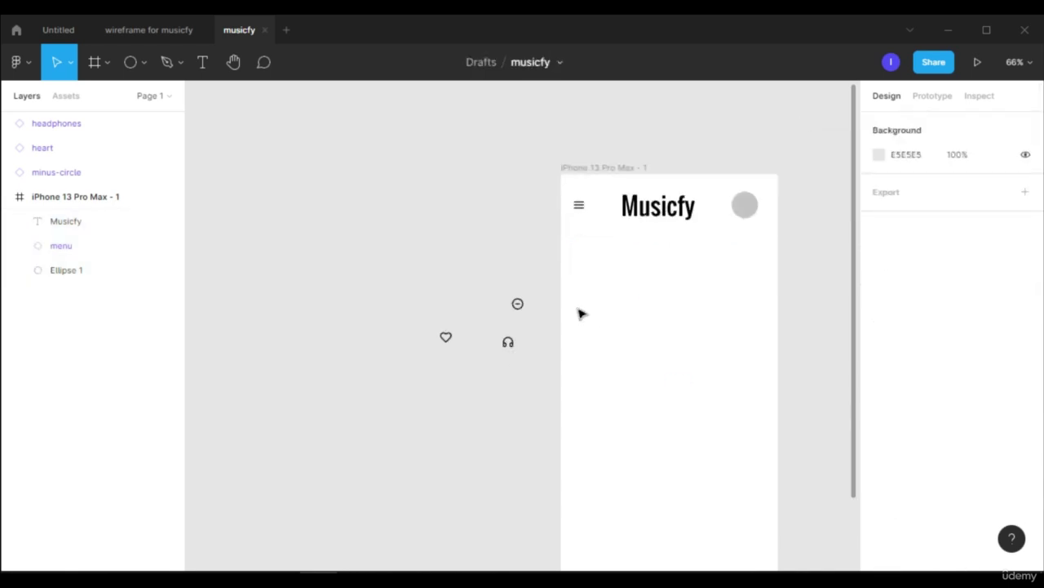
pyautogui.click(150, 32)
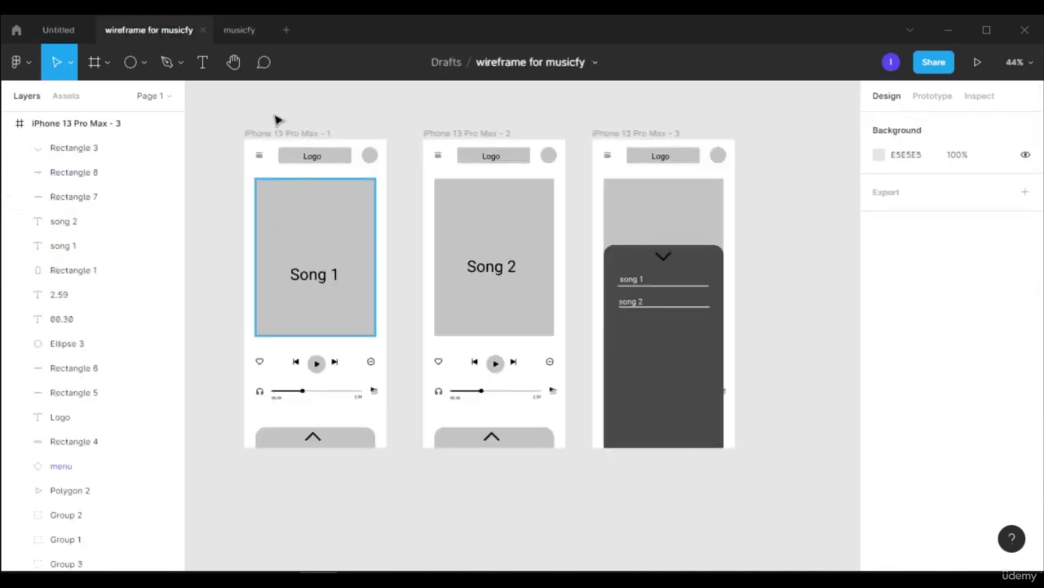
pyautogui.click(237, 31)
pyautogui.scroll(-3, 784, 284)
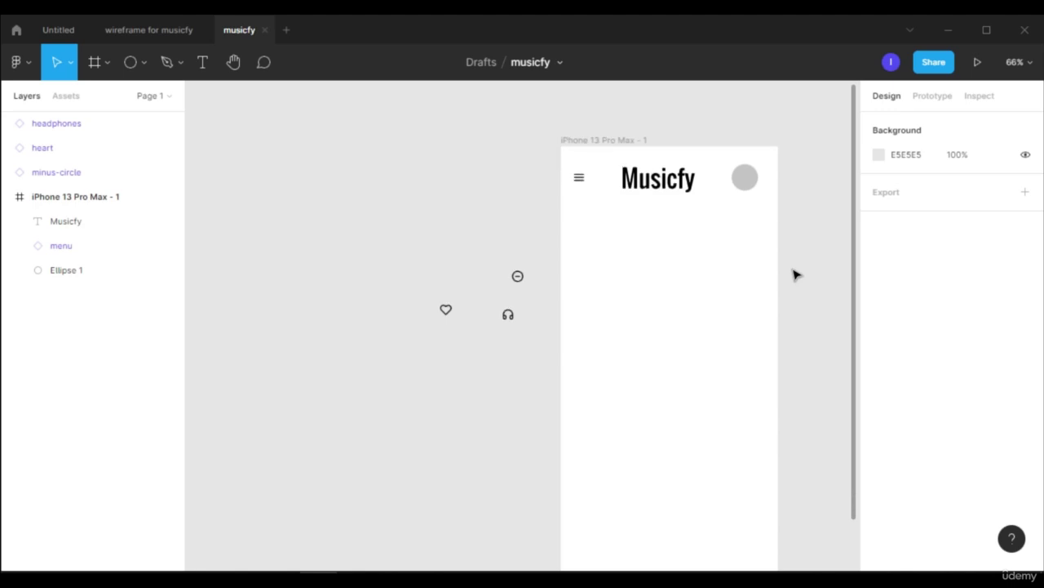
pyautogui.click(142, 63)
pyautogui.click(153, 101)
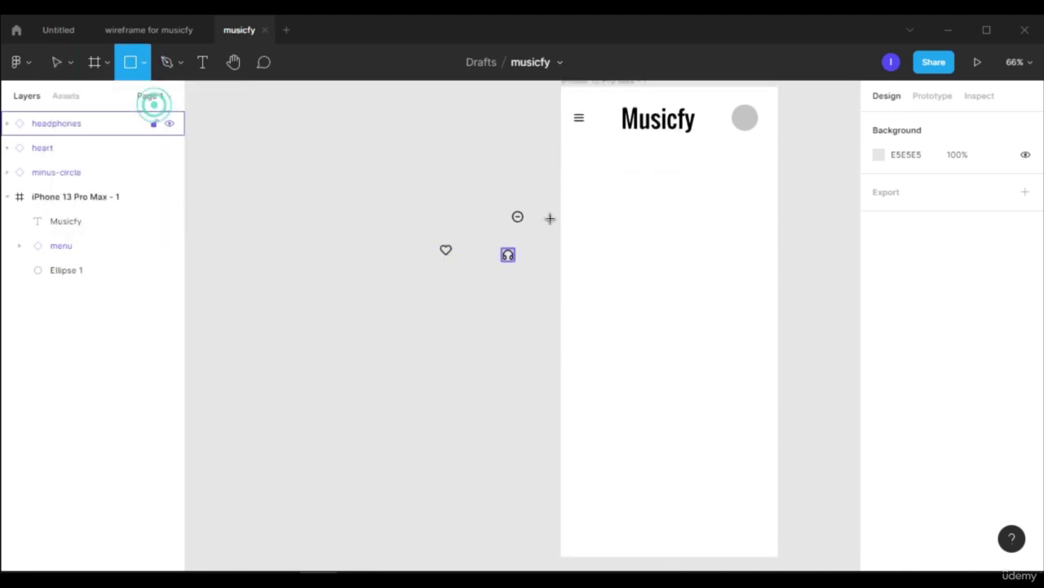
pyautogui.moveTo(584, 161)
pyautogui.mouseDown()
pyautogui.moveTo(755, 436)
pyautogui.moveTo(759, 420)
pyautogui.mouseUp()
pyautogui.moveTo(719, 327); pyautogui.dragTo(759, 307)
pyautogui.moveTo(707, 307); pyautogui.dragTo(709, 306)
pyautogui.click(981, 216)
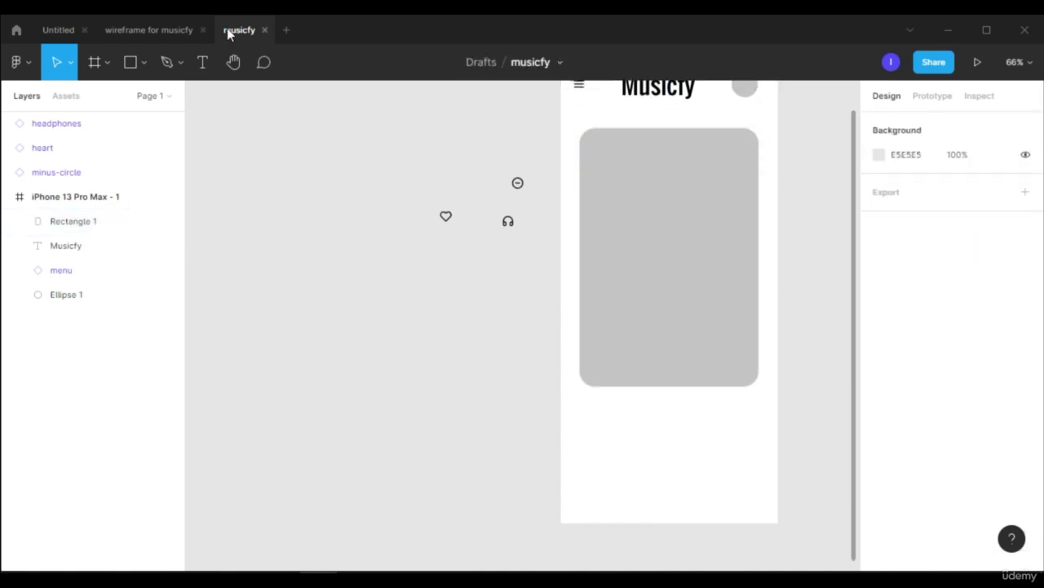
# Step: Check the wireframe's playback controls and place the heart and minus-circle icons below the large rectangle, at its two ends
pyautogui.click(154, 31)
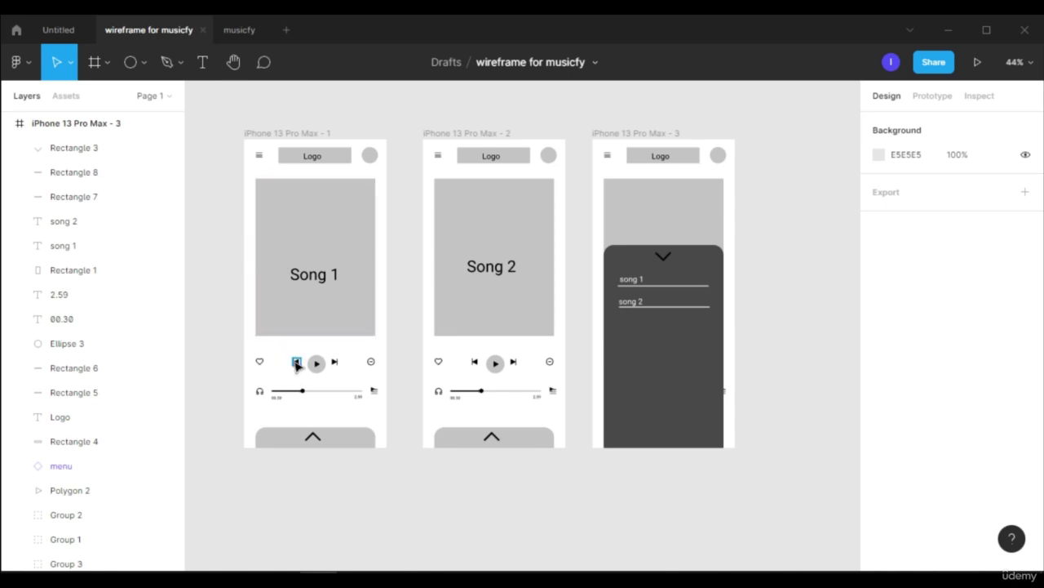
pyautogui.click(239, 29)
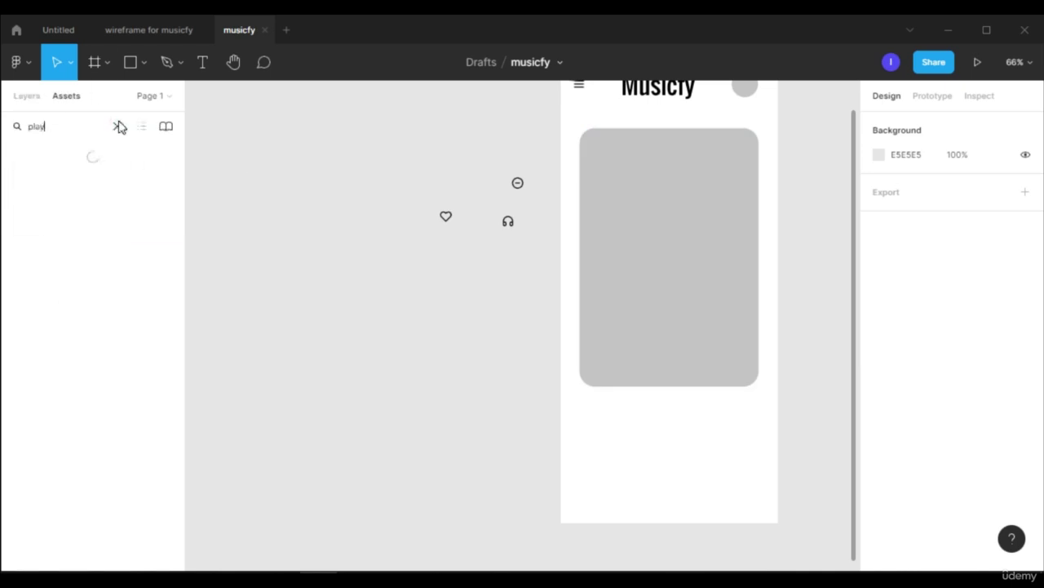
pyautogui.moveTo(517, 183); pyautogui.dragTo(754, 418)
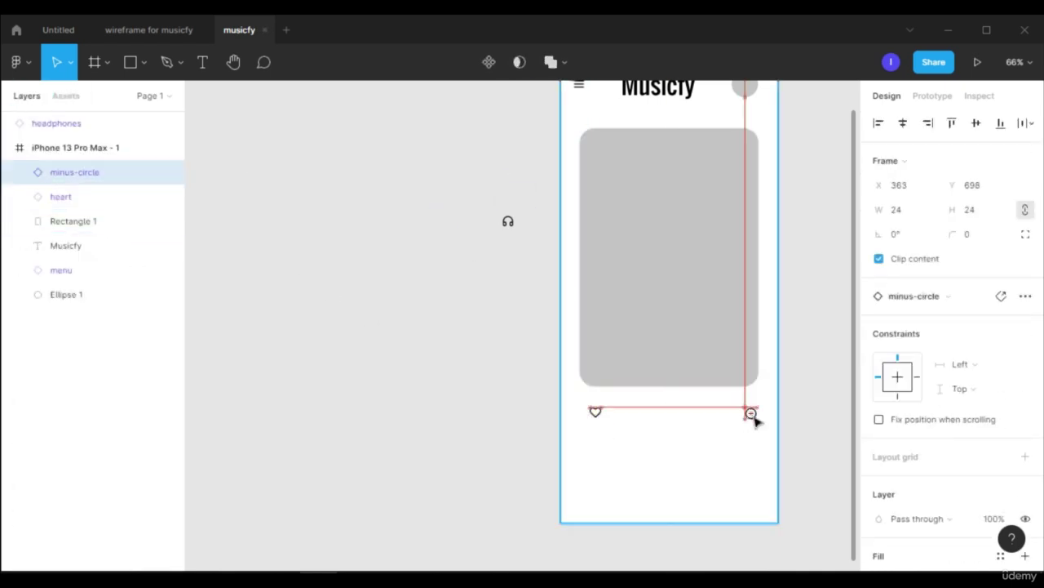
# Step: Copy the header circle to between the heart and minus-circle icons, at about 60 by 60
pyautogui.click(745, 88)
pyautogui.scroll(1, 734, 118)
pyautogui.moveTo(750, 102)
pyautogui.mouseDown()
pyautogui.moveTo(674, 432)
pyautogui.moveTo(686, 459)
pyautogui.mouseUp()
pyautogui.scroll(3, 682, 427)
pyautogui.click(691, 455)
# Step: Add a black triangle of about 29 by 29, rotated -90°, in the middle of the play button's circle
pyautogui.click(144, 63)
pyautogui.click(122, 173)
pyautogui.moveTo(691, 455)
pyautogui.mouseDown()
pyautogui.moveTo(676, 473)
pyautogui.moveTo(666, 446)
pyautogui.mouseUp()
pyautogui.scroll(-1, 901, 392)
pyautogui.click(879, 400)
pyautogui.click(695, 496)
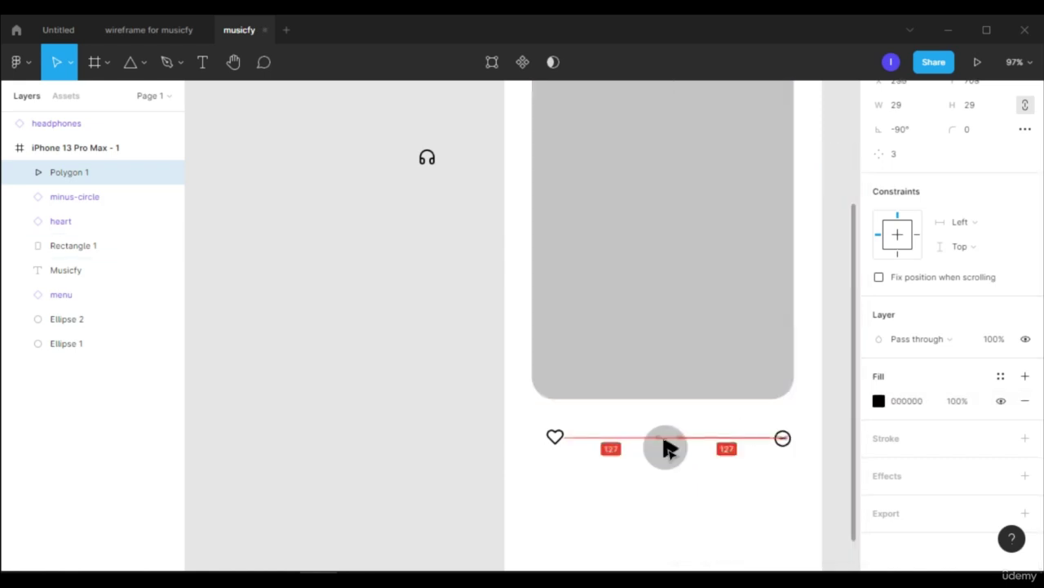
# Step: Group the triangle and its circle as the play button
pyautogui.scroll(4, 763, 483)
pyautogui.click(589, 426)
pyautogui.keyDown('shift'); pyautogui.click(567, 422); pyautogui.keyUp('shift')
pyautogui.hotkey('ctrl', 'g')
pyautogui.scroll(-4, 677, 239)
pyautogui.click(648, 368)
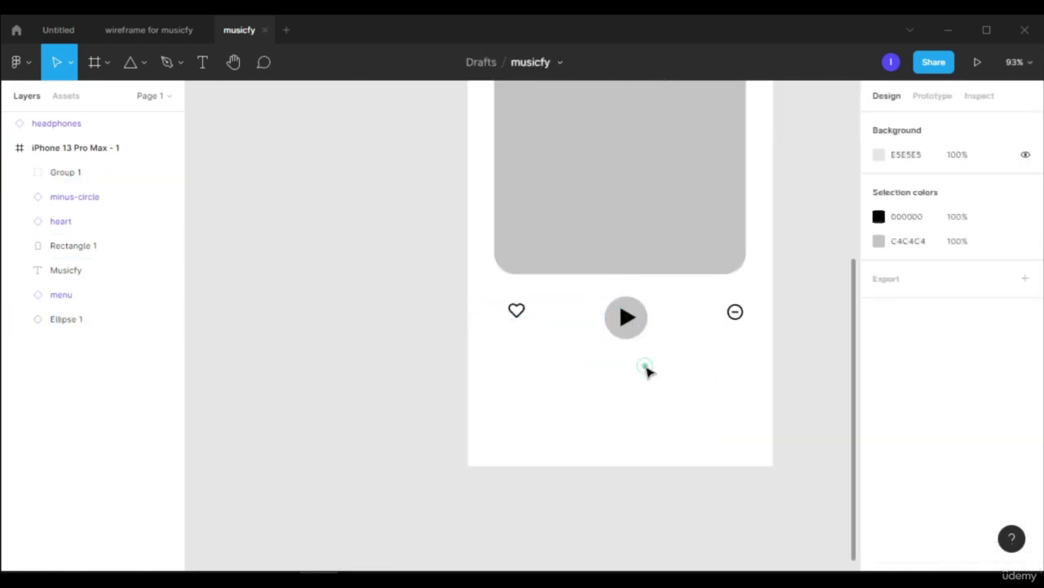
pyautogui.doubleClick(630, 316)
pyautogui.moveTo(630, 316); pyautogui.dragTo(680, 317)
pyautogui.press('Delete')
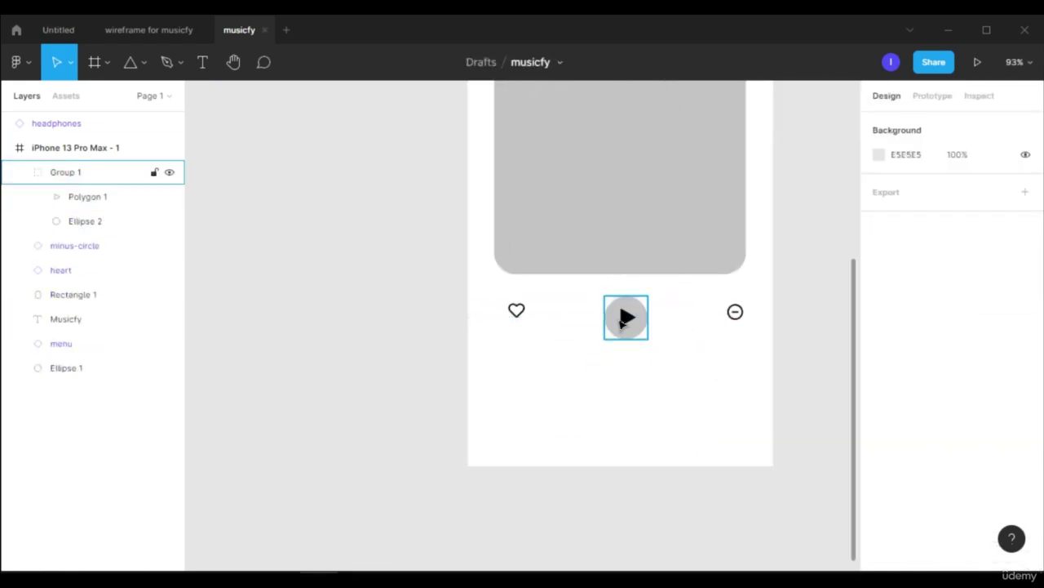
# Step: Set the play triangle's corner radius to 3
pyautogui.doubleClick(626, 319)
pyautogui.scroll(5, 667, 313)
pyautogui.click(969, 213)
pyautogui.write('3')
pyautogui.press('Return')
# Step: Duplicate the play triangle to the space between the play button and the minus-circle icon
pyautogui.scroll(-5, 558, 325)
pyautogui.click(559, 325)
pyautogui.moveTo(558, 324); pyautogui.dragTo(618, 323)
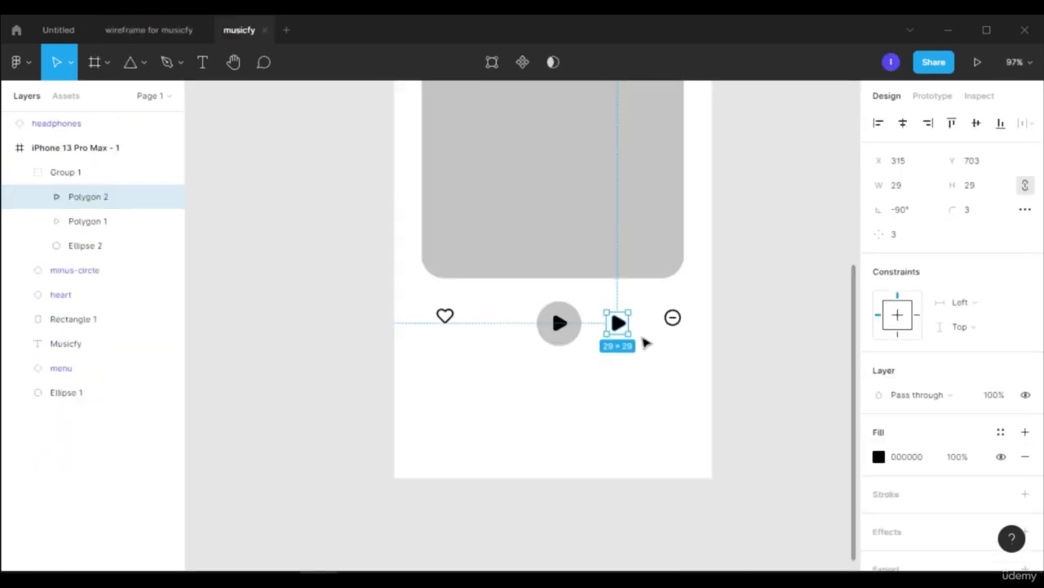
# Step: Draw a thin vertical bar at the tip of the duplicated triangle and group both shapes as the next-track icon
pyautogui.scroll(4, 641, 326)
pyautogui.press('r')
pyautogui.moveTo(627, 294)
pyautogui.mouseDown()
pyautogui.moveTo(633, 354)
pyautogui.moveTo(468, 326)
pyautogui.moveTo(439, 349)
pyautogui.mouseUp()
pyautogui.click(626, 334)
pyautogui.click(630, 333)
pyautogui.doubleClick(592, 325)
pyautogui.keyDown('shift'); pyautogui.click(630, 332); pyautogui.keyUp('shift')
pyautogui.hotkey('ctrl', 'g')
# Step: Try rotating the skip icon group by 90° and undo the change
pyautogui.scroll(-5, 657, 324)
pyautogui.click(919, 237)
pyautogui.write('90')
pyautogui.press('Return')
pyautogui.click(648, 476)
pyautogui.hotkey('ctrl', 'z')
pyautogui.hotkey('ctrl', 'z')
pyautogui.hotkey('ctrl', 'z')
# Step: Rotate the copy of the next-track icon by 180° to make the previous-track icon beside the heart
pyautogui.click(907, 241)
pyautogui.write('180')
pyautogui.press('Return')
# Step: Align the heart, previous, play, next and minus-circle controls on their vertical centers
pyautogui.click(367, 316)
pyautogui.keyDown('shift'); pyautogui.click(459, 328); pyautogui.keyUp('shift')
pyautogui.keyDown('shift'); pyautogui.click(539, 326); pyautogui.keyUp('shift')
pyautogui.keyDown('shift'); pyautogui.click(630, 325); pyautogui.keyUp('shift')
pyautogui.keyDown('shift'); pyautogui.click(708, 317); pyautogui.keyUp('shift')
pyautogui.click(977, 124)
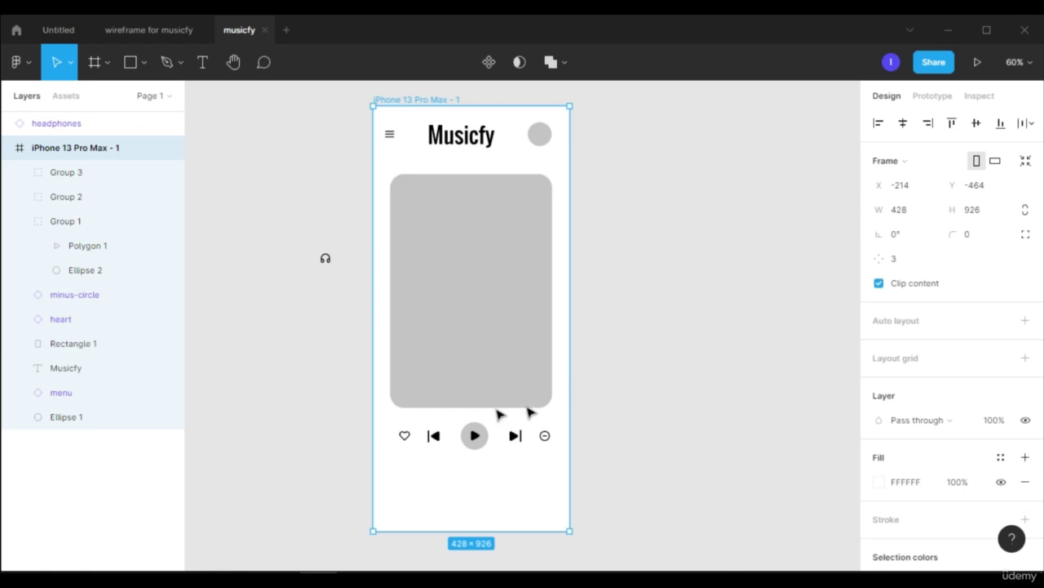
# Step: Recolor the black parts of all five playback controls to blue 0064AC
pyautogui.scroll(1, 285, 419)
pyautogui.scroll(1, 658, 340)
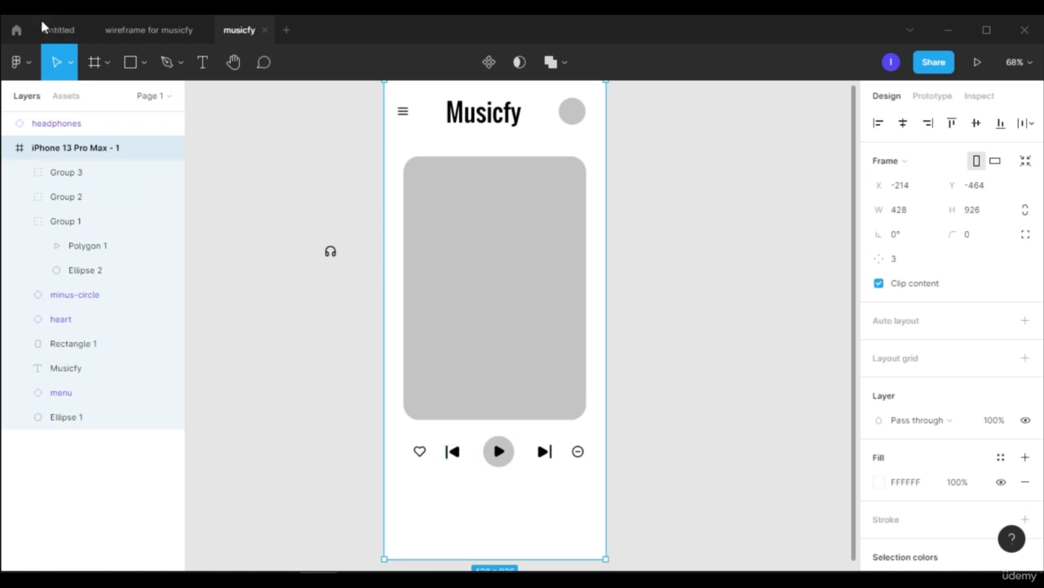
pyautogui.click(420, 451)
pyautogui.keyDown('shift'); pyautogui.click(453, 451); pyautogui.keyUp('shift')
pyautogui.keyDown('shift'); pyautogui.click(498, 451); pyautogui.keyUp('shift')
pyautogui.keyDown('shift'); pyautogui.click(544, 451); pyautogui.keyUp('shift')
pyautogui.keyDown('shift'); pyautogui.click(578, 452); pyautogui.keyUp('shift')
pyautogui.scroll(-4, 885, 408)
pyautogui.click(880, 415)
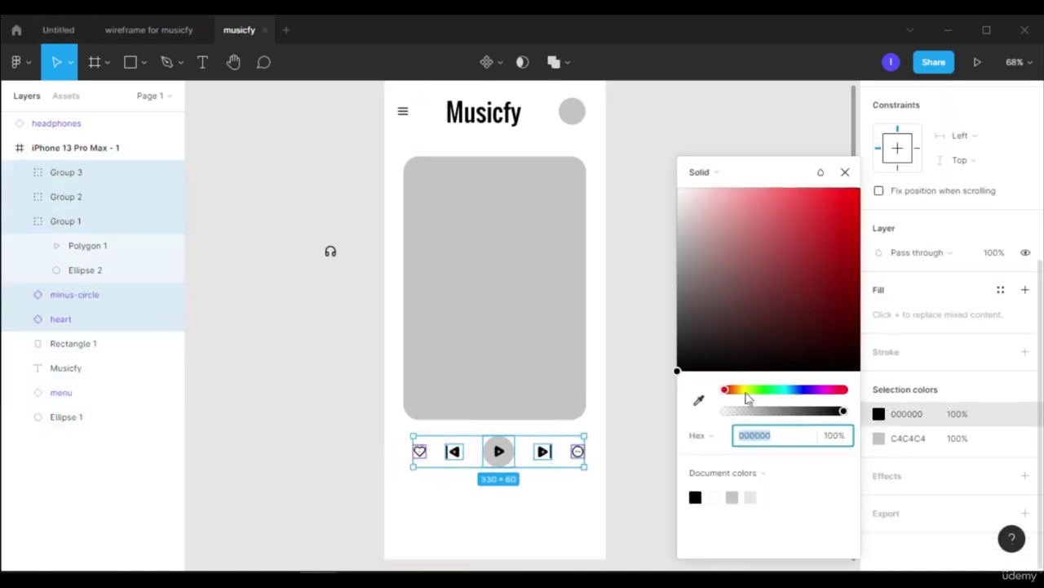
pyautogui.moveTo(725, 390); pyautogui.dragTo(792, 389)
pyautogui.click(845, 171)
pyautogui.click(573, 496)
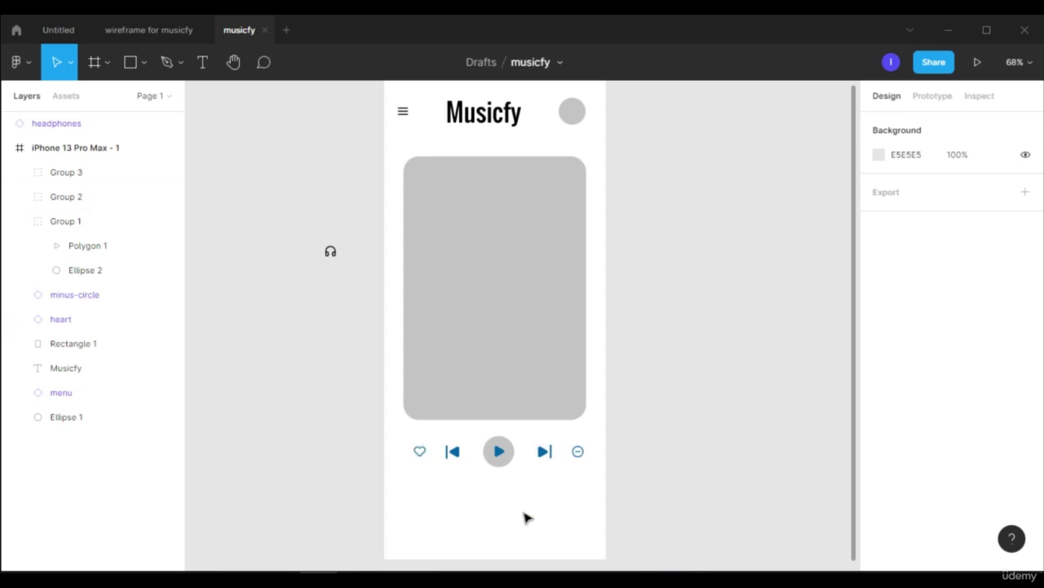
# Step: Remove the grey fill from the circle around the play triangle
pyautogui.click(506, 458)
pyautogui.scroll(4, 500, 494)
pyautogui.doubleClick(520, 421)
pyautogui.press('Escape')
pyautogui.click(523, 422)
pyautogui.press('Escape')
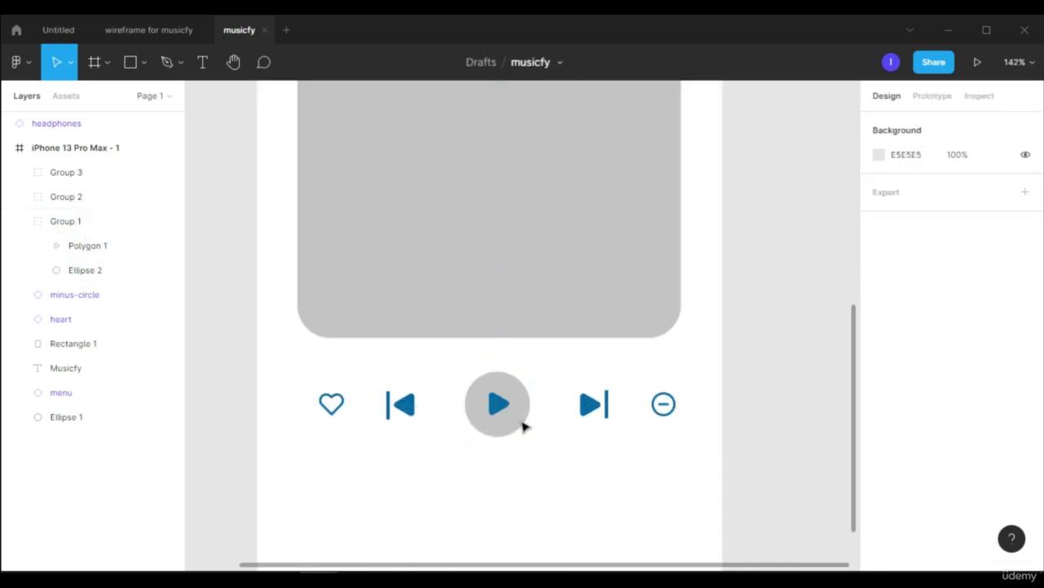
pyautogui.doubleClick(523, 424)
pyautogui.click(1025, 432)
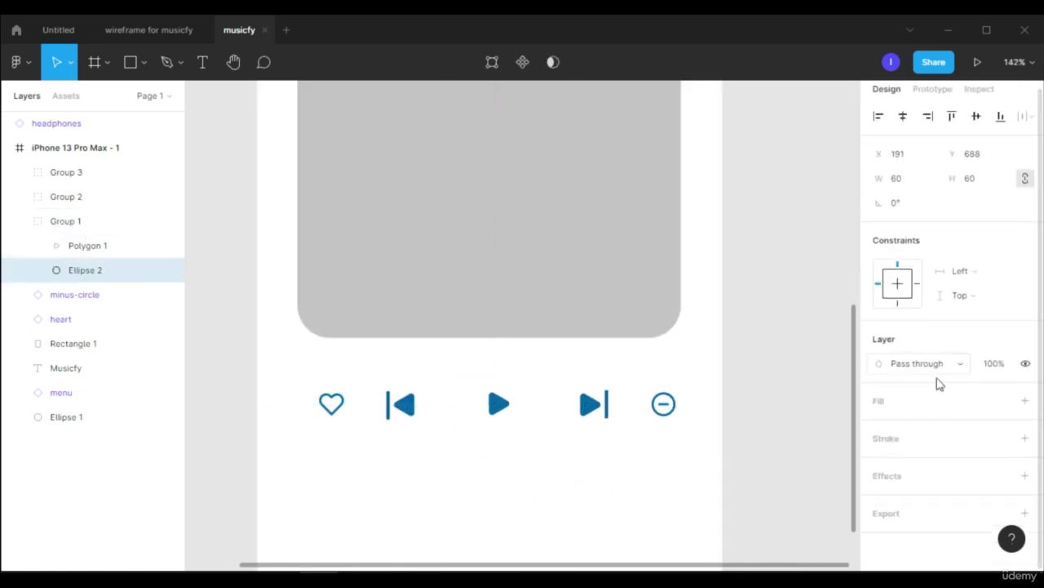
# Step: Add a stroke in the controls' blue 0064AC to the play button's circle
pyautogui.click(1025, 436)
pyautogui.click(879, 462)
pyautogui.click(699, 400)
pyautogui.click(698, 496)
pyautogui.click(846, 173)
# Step: Set the stroke thickness of the play button's circle to 2
pyautogui.click(903, 488)
pyautogui.write('2')
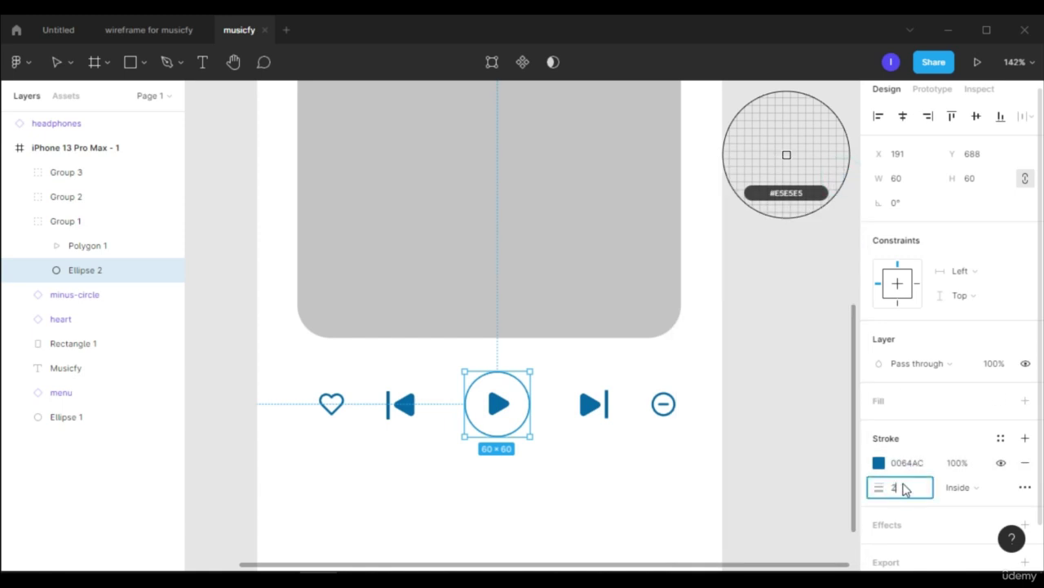
pyautogui.press('Return')
pyautogui.scroll(-5, 640, 457)
pyautogui.click(880, 465)
pyautogui.click(845, 173)
pyautogui.scroll(-4, 770, 309)
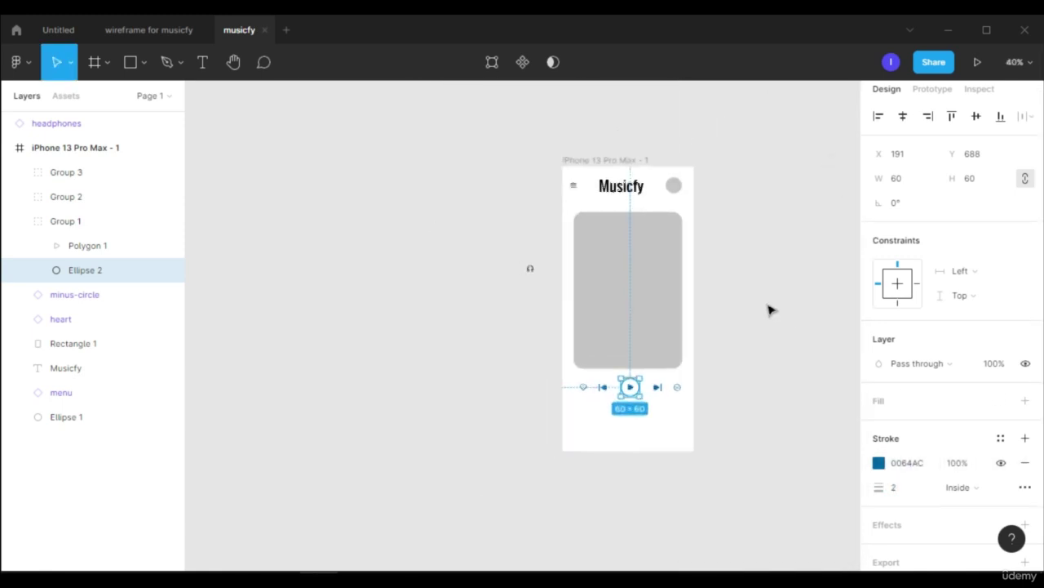
pyautogui.scroll(4, 771, 308)
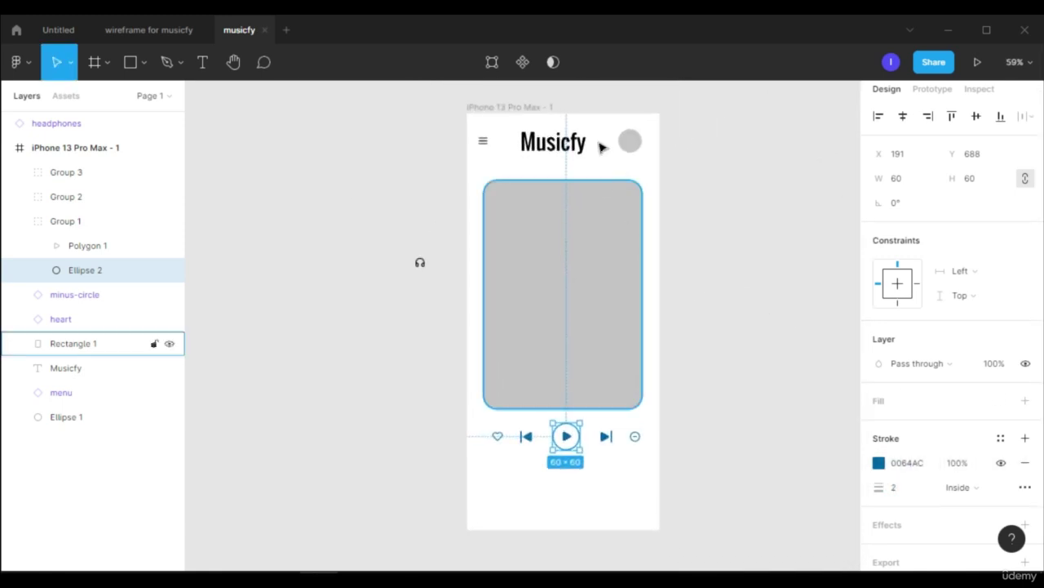
# Step: Select the Musicfy title and menu icon together and change their shared color to FFFFFF
pyautogui.click(565, 146)
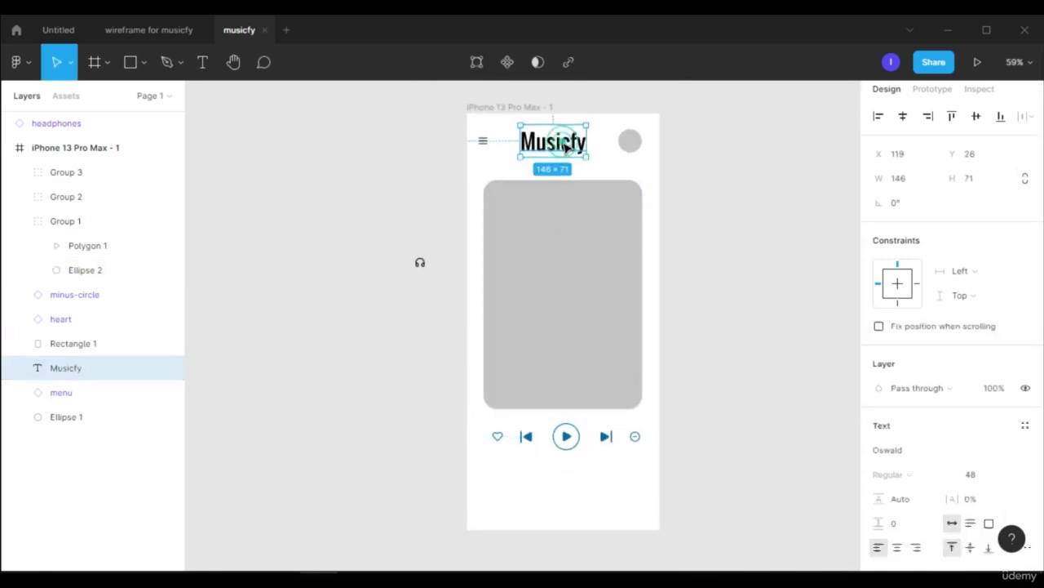
pyautogui.keyDown('shift'); pyautogui.click(483, 143); pyautogui.keyUp('shift')
pyautogui.scroll(-3, 917, 454)
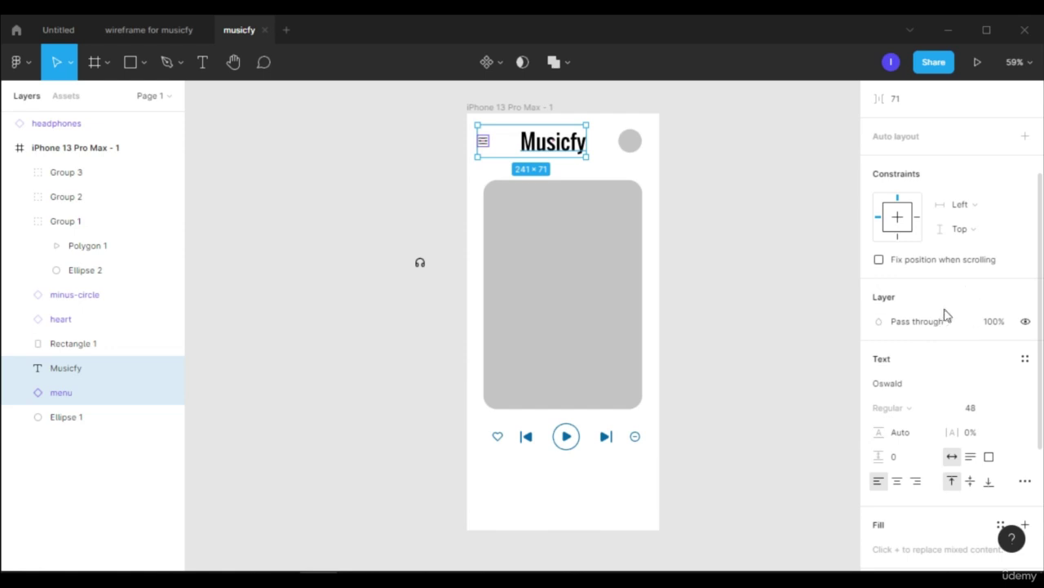
pyautogui.scroll(3, 947, 314)
pyautogui.scroll(-7, 944, 338)
pyautogui.click(879, 439)
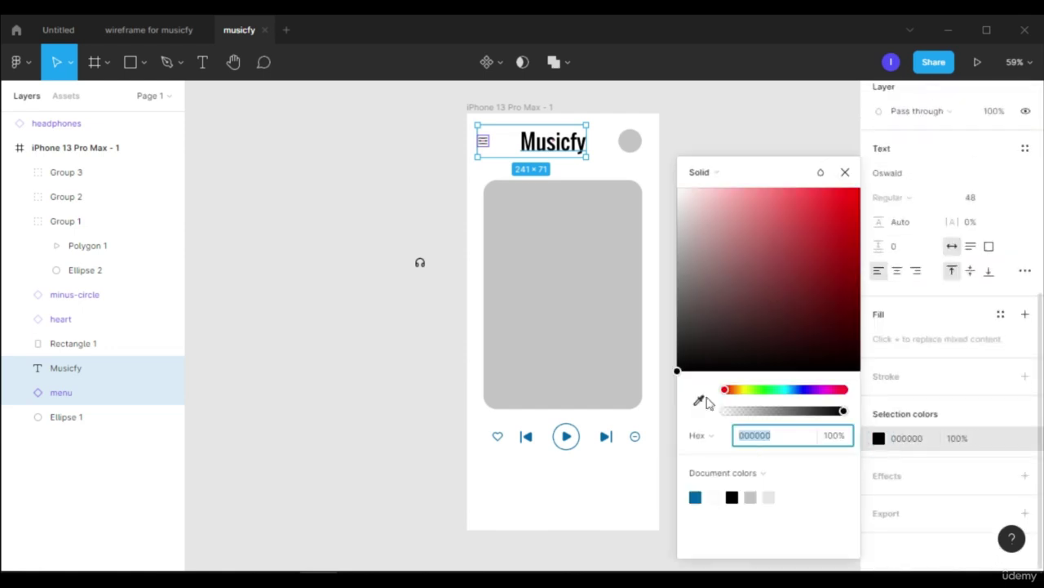
pyautogui.click(699, 399)
pyautogui.click(850, 177)
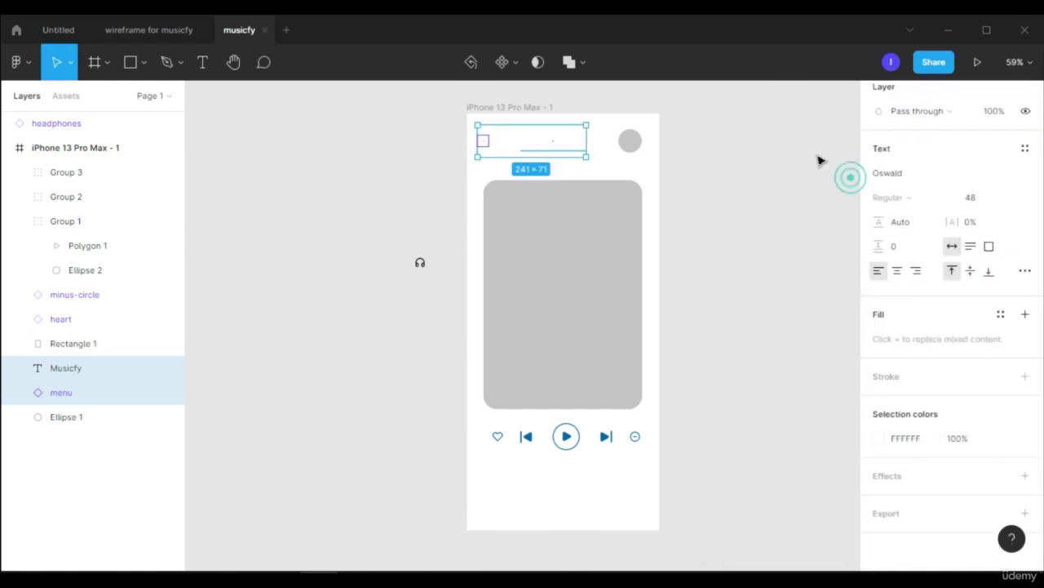
# Step: Set the iPhone 13 Pro Max frame's background fill to black 000000
pyautogui.click(517, 108)
pyautogui.click(879, 290)
pyautogui.moveTo(849, 347); pyautogui.dragTo(861, 377)
pyautogui.click(849, 175)
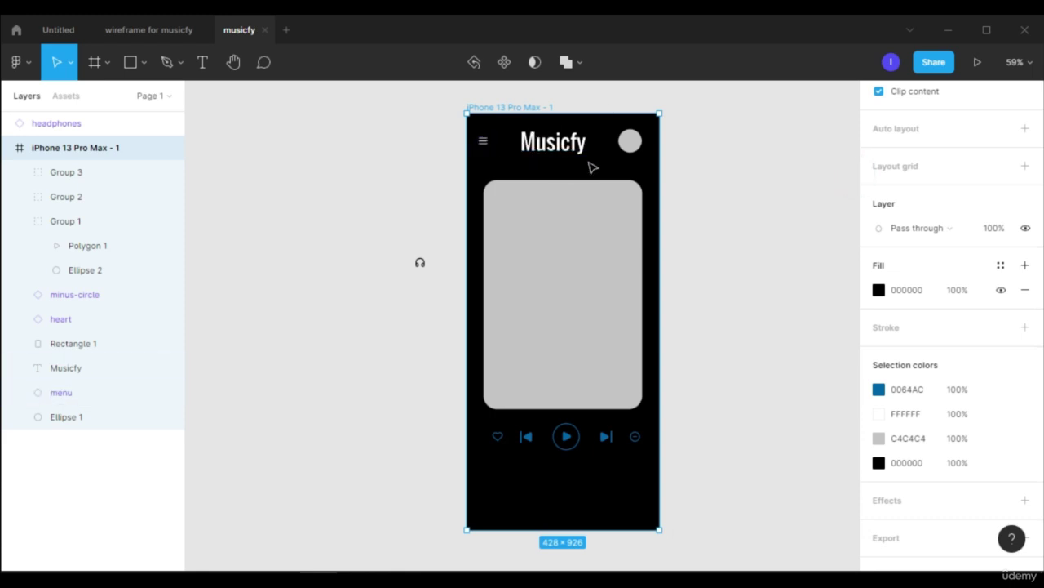
# Step: Select the heart and minus-circle icons together and change their shared color to FFFFFF
pyautogui.scroll(3, 595, 328)
pyautogui.click(417, 400)
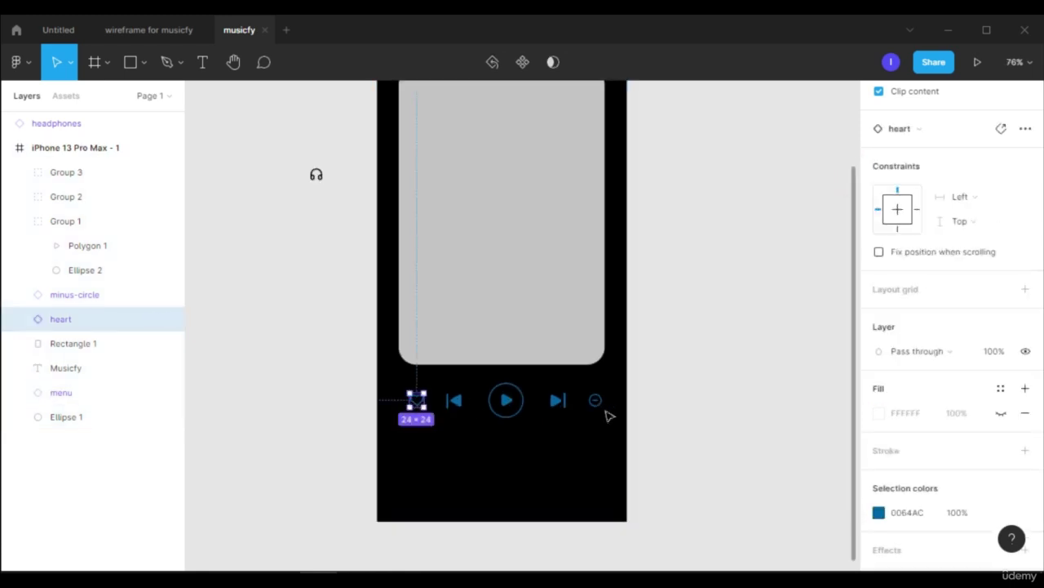
pyautogui.keyDown('shift'); pyautogui.click(595, 400); pyautogui.keyUp('shift')
pyautogui.click(880, 440)
pyautogui.click(713, 494)
pyautogui.click(845, 172)
pyautogui.scroll(-3, 728, 303)
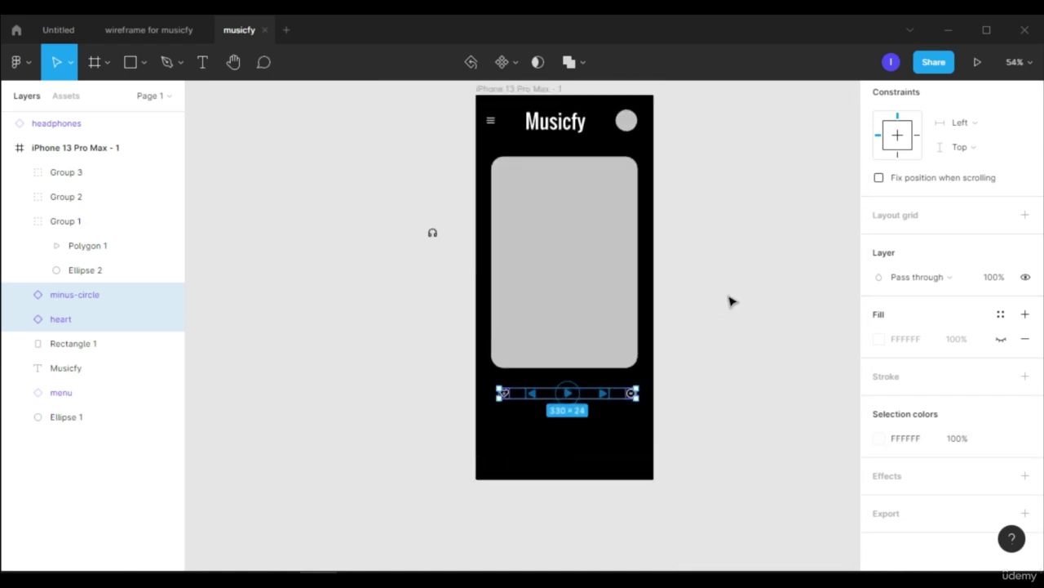
pyautogui.click(715, 367)
# Step: Examine the wireframe's layout below the playback controls, including the progress bar row and the bottom panel
pyautogui.scroll(4, 711, 382)
pyautogui.scroll(1, 694, 326)
pyautogui.scroll(-2, 688, 322)
pyautogui.scroll(1, 660, 319)
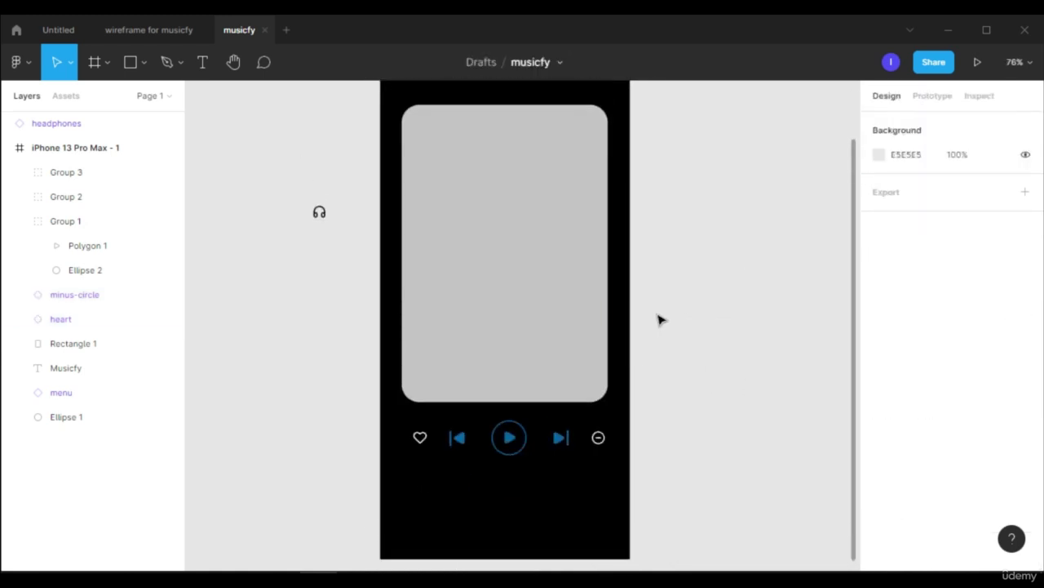
pyautogui.click(158, 32)
pyautogui.scroll(-1, 532, 399)
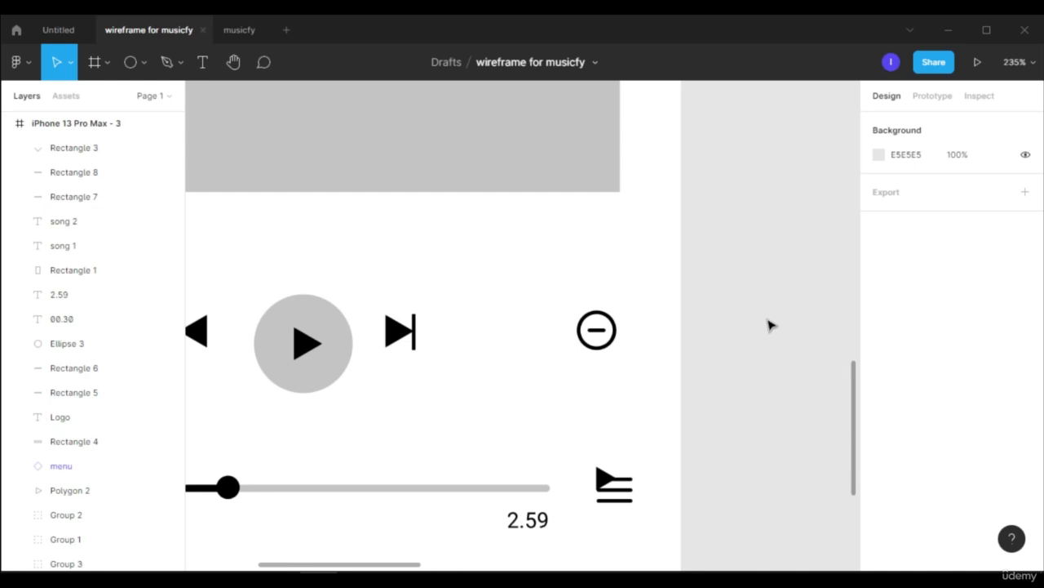
pyautogui.scroll(-4, 764, 324)
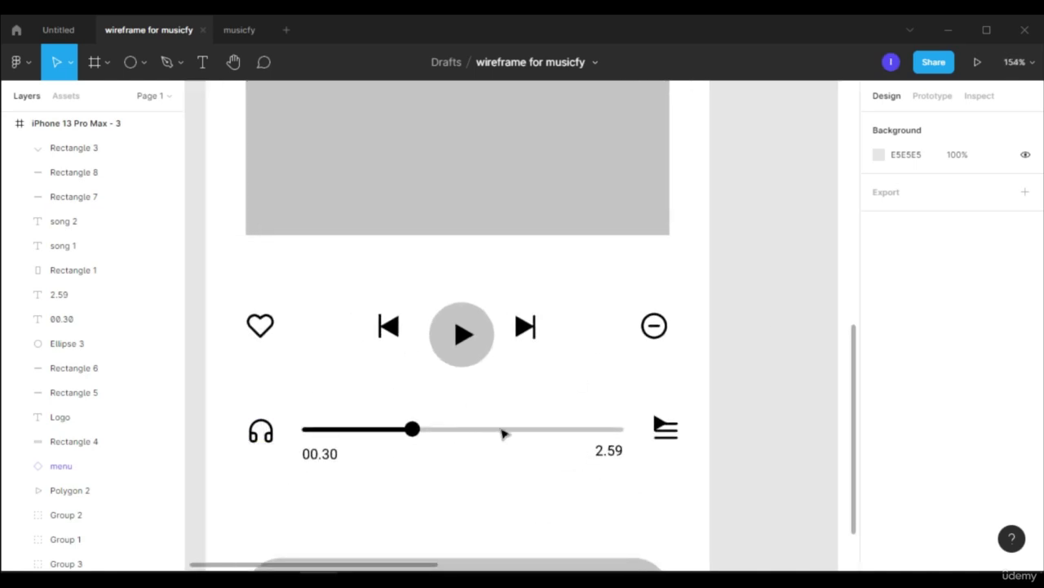
pyautogui.scroll(-3, 769, 388)
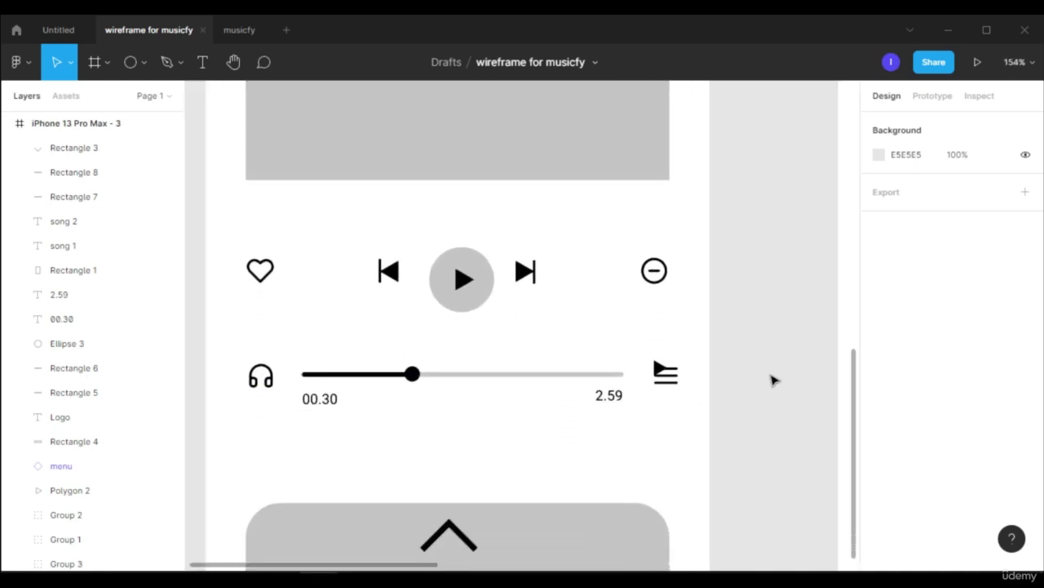
pyautogui.scroll(-1, 523, 537)
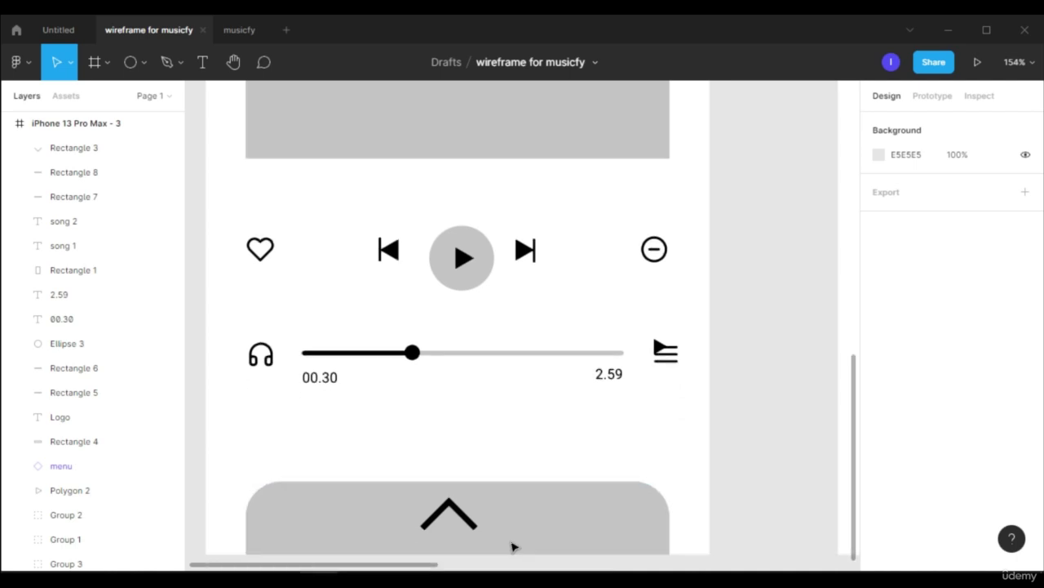
pyautogui.press('p')
pyautogui.click(229, 31)
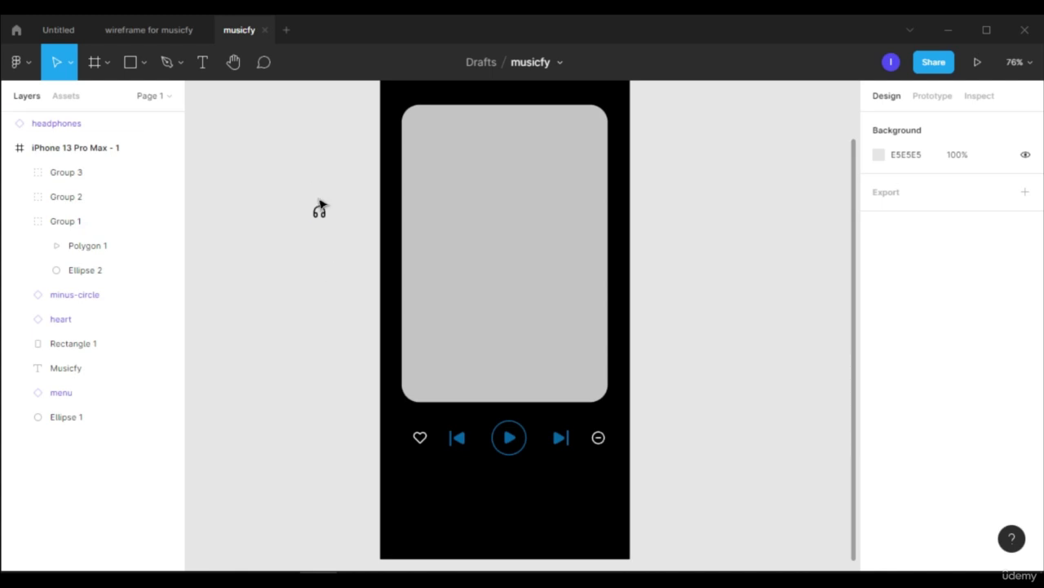
# Step: Move the headphones icon into the frame beneath the heart and recolor it white
pyautogui.moveTo(321, 215); pyautogui.dragTo(415, 472)
pyautogui.scroll(-2, 919, 460)
pyautogui.moveTo(326, 352)
pyautogui.mouseDown()
pyautogui.moveTo(318, 331)
pyautogui.moveTo(421, 480)
pyautogui.moveTo(581, 483)
pyautogui.mouseUp()
pyautogui.click(879, 440)
pyautogui.click(770, 497)
pyautogui.click(847, 173)
# Step: Draw a thin progress bar rectangle, 243 × 6, beside the headphones icon, with a corner radius of 5
pyautogui.click(144, 62)
pyautogui.press('r')
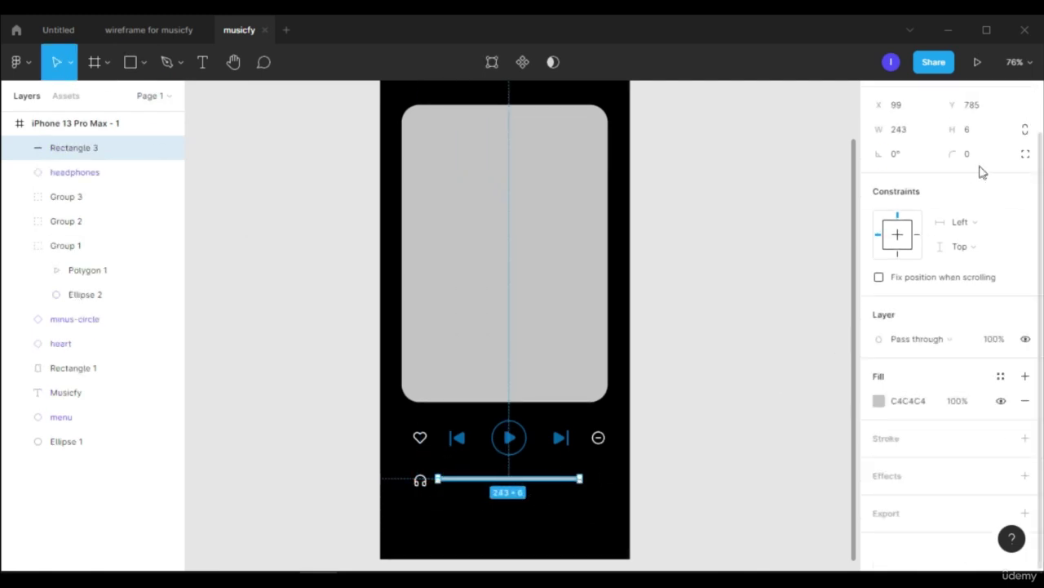
pyautogui.click(472, 501)
# Step: Draw a 26 × 26 circle on the progress bar as its slider knob
pyautogui.scroll(5, 471, 501)
pyautogui.click(143, 62)
pyautogui.click(143, 155)
pyautogui.moveTo(447, 414)
pyautogui.mouseDown()
pyautogui.moveTo(475, 454)
pyautogui.moveTo(515, 448)
pyautogui.mouseUp()
# Step: Duplicate the progress bar and shorten the copy to a width of 81 so it ends at the knob
pyautogui.click(437, 445)
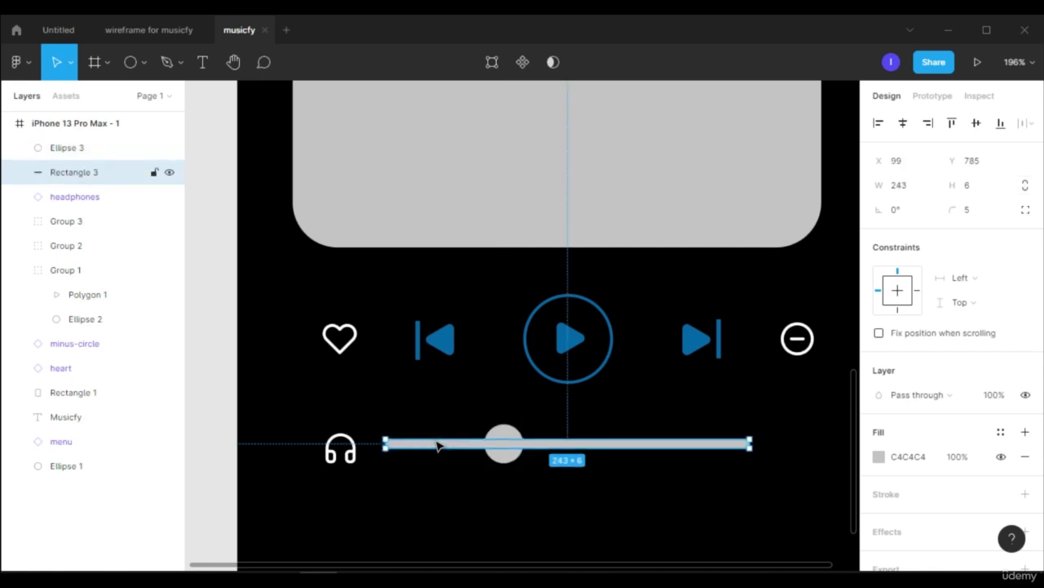
pyautogui.click(510, 447)
pyautogui.click(718, 438)
pyautogui.moveTo(726, 445); pyautogui.dragTo(507, 444)
pyautogui.hotkey('ctrl', 'z')
pyautogui.click(492, 481)
pyautogui.click(468, 444)
# Step: Give the shortened bar a linear gradient fill from red FF0000 to pink FF005C at 0% opacity
pyautogui.click(878, 461)
pyautogui.click(729, 175)
pyautogui.click(723, 191)
pyautogui.moveTo(786, 307); pyautogui.dragTo(897, 163)
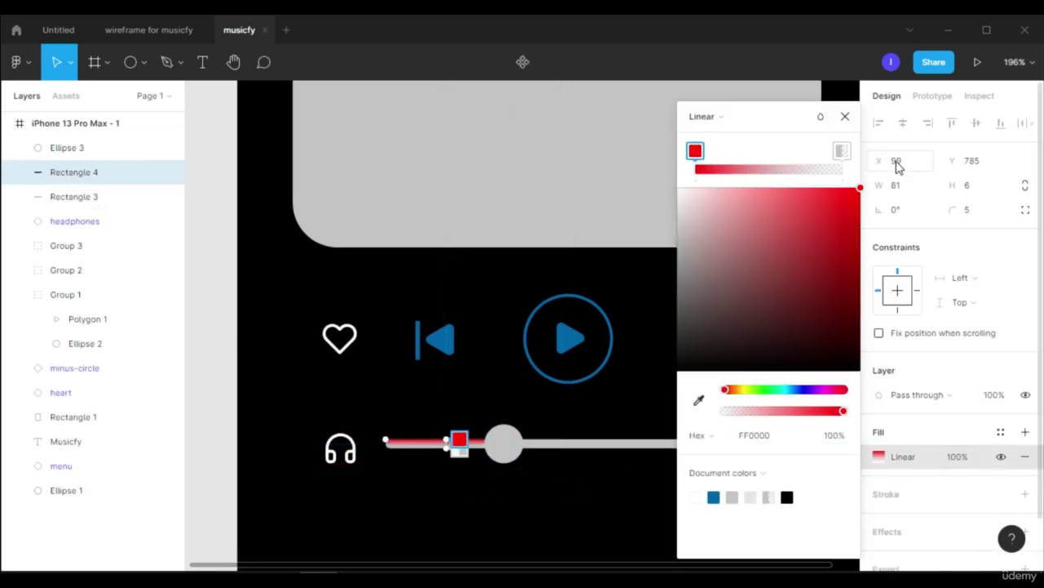
pyautogui.click(841, 150)
pyautogui.click(837, 390)
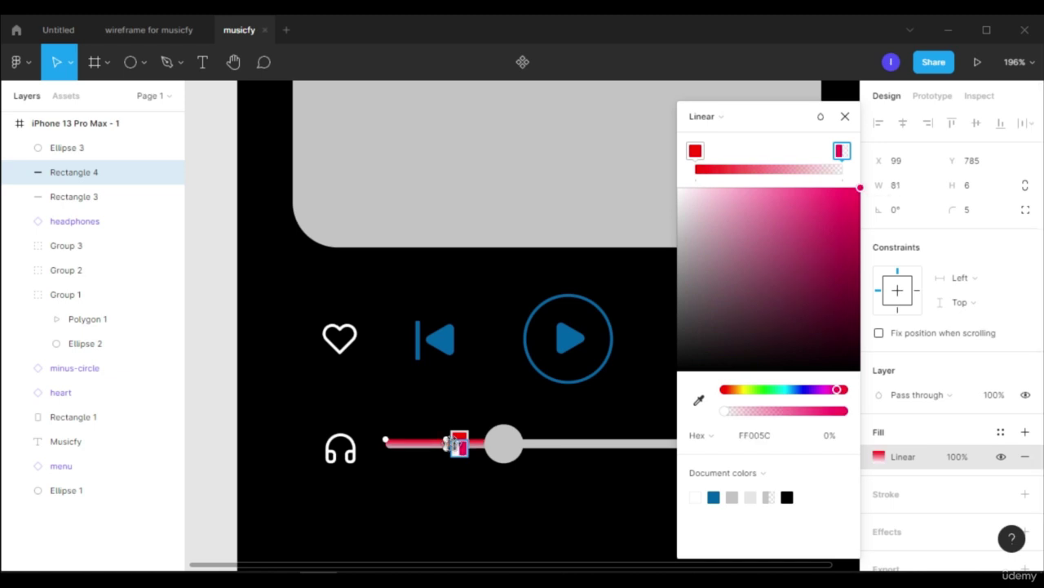
# Step: Reorient the shortened bar's gradient so it runs horizontally, with red at the start of the bar
pyautogui.moveTo(447, 435); pyautogui.dragTo(384, 414)
pyautogui.moveTo(525, 492)
pyautogui.mouseDown()
pyautogui.moveTo(558, 460)
pyautogui.moveTo(533, 483)
pyautogui.mouseUp()
pyautogui.moveTo(385, 414); pyautogui.dragTo(452, 415)
pyautogui.click(845, 115)
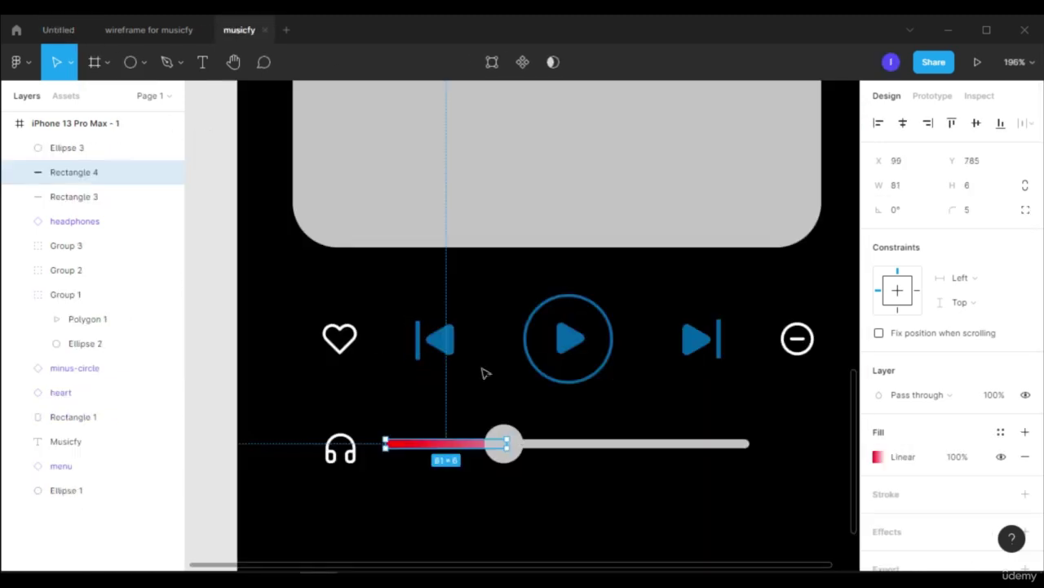
pyautogui.click(489, 391)
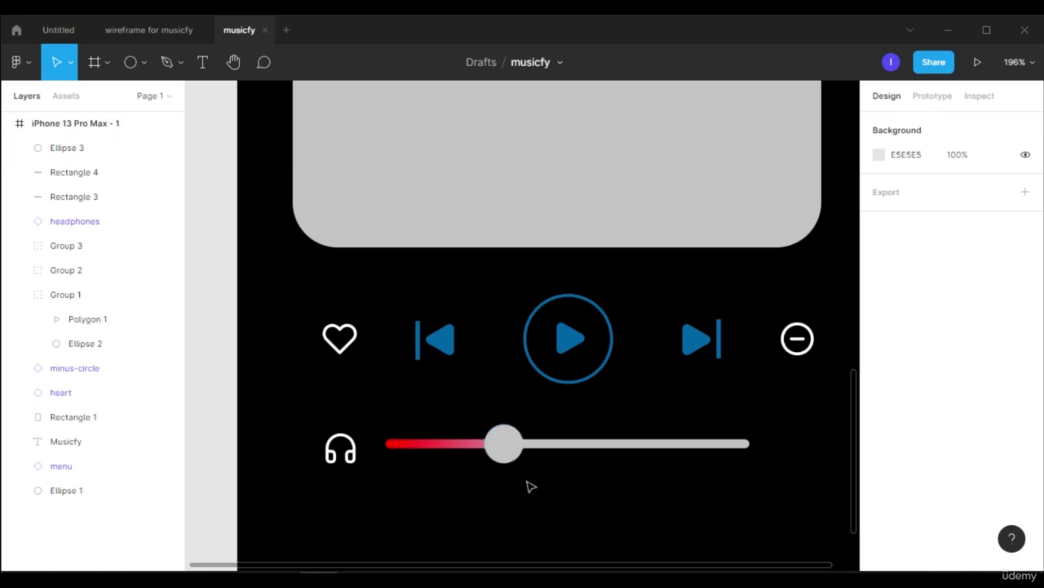
# Step: Change the slider knob's fill to FFFFFF
pyautogui.click(504, 443)
pyautogui.click(879, 456)
pyautogui.click(841, 293)
pyautogui.click(694, 497)
pyautogui.click(712, 497)
pyautogui.moveTo(781, 269); pyautogui.dragTo(676, 167)
pyautogui.click(847, 172)
# Step: Draw three short stacked horizontal lines past the end of the progress bar for a playlist icon
pyautogui.scroll(-3, 700, 378)
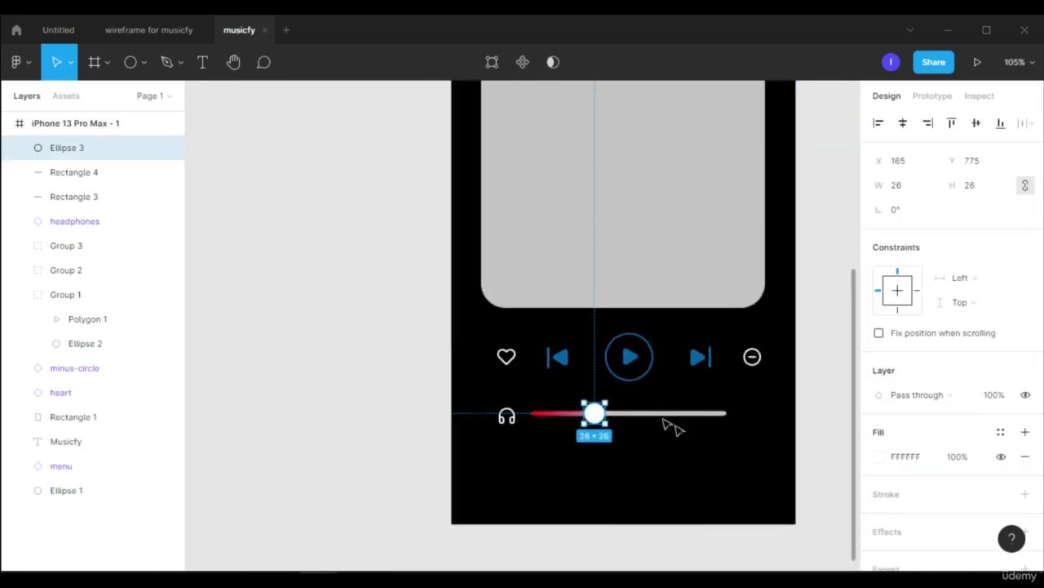
pyautogui.press('h')
pyautogui.moveTo(786, 412); pyautogui.dragTo(672, 429)
pyautogui.moveTo(474, 237)
pyautogui.mouseDown()
pyautogui.moveTo(474, 280)
pyautogui.moveTo(462, 266)
pyautogui.moveTo(604, 369)
pyautogui.moveTo(673, 403)
pyautogui.moveTo(659, 414)
pyautogui.mouseUp()
pyautogui.scroll(-4, 604, 369)
pyautogui.click(146, 68)
pyautogui.click(154, 96)
pyautogui.scroll(5, 642, 446)
pyautogui.moveTo(660, 414); pyautogui.dragTo(660, 432)
# Step: Draw a small triangle at the playlist lines, rotate it to -90° and set its width to 15
pyautogui.click(571, 351)
pyautogui.click(145, 64)
pyautogui.click(142, 178)
pyautogui.moveTo(616, 349)
pyautogui.mouseDown()
pyautogui.moveTo(646, 379)
pyautogui.moveTo(627, 397)
pyautogui.mouseUp()
pyautogui.click(905, 214)
pyautogui.write('-90')
pyautogui.press('Return')
pyautogui.click(898, 185)
pyautogui.write('15')
pyautogui.press('Return')
# Step: Select the triangle and the three playlist lines and group them
pyautogui.keyDown('shift'); pyautogui.click(635, 397); pyautogui.keyUp('shift')
pyautogui.keyDown('shift'); pyautogui.click(635, 397); pyautogui.keyUp('shift')
pyautogui.keyDown('shift'); pyautogui.click(668, 399); pyautogui.keyUp('shift')
pyautogui.keyDown('shift'); pyautogui.click(639, 428); pyautogui.keyUp('shift')
pyautogui.keyDown('shift'); pyautogui.click(636, 415); pyautogui.keyUp('shift')
pyautogui.hotkey('ctrl', 'g')
# Step: Fill the playlist icon's triangle with the playback controls' blue
pyautogui.scroll(-3, 694, 359)
pyautogui.scroll(5, 690, 363)
pyautogui.doubleClick(613, 399)
pyautogui.click(879, 457)
pyautogui.click(732, 497)
pyautogui.click(846, 172)
# Step: Select the playlist icon's three lines and change their fill to white
pyautogui.click(92, 245)
pyautogui.keyDown('shift'); pyautogui.click(92, 197); pyautogui.keyUp('shift')
pyautogui.click(879, 494)
pyautogui.click(846, 173)
# Step: Group the grey progress bar, its red gradient portion and the slider knob
pyautogui.scroll(-5, 700, 245)
pyautogui.click(393, 287)
pyautogui.click(451, 284)
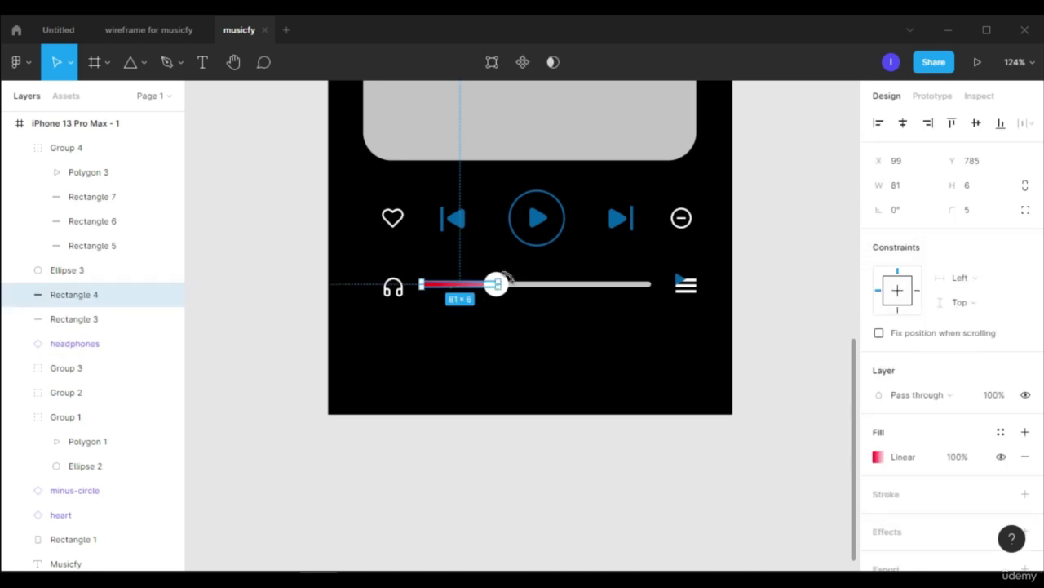
pyautogui.keyDown('shift'); pyautogui.click(527, 285); pyautogui.keyUp('shift')
pyautogui.keyDown('shift'); pyautogui.click(497, 284); pyautogui.keyUp('shift')
pyautogui.hotkey('ctrl', 'g')
# Step: Align the headphones, progress bar group and playlist icon on their vertical centers and distribute their horizontal spacing evenly
pyautogui.click(393, 288)
pyautogui.keyDown('shift'); pyautogui.click(457, 284); pyautogui.keyUp('shift')
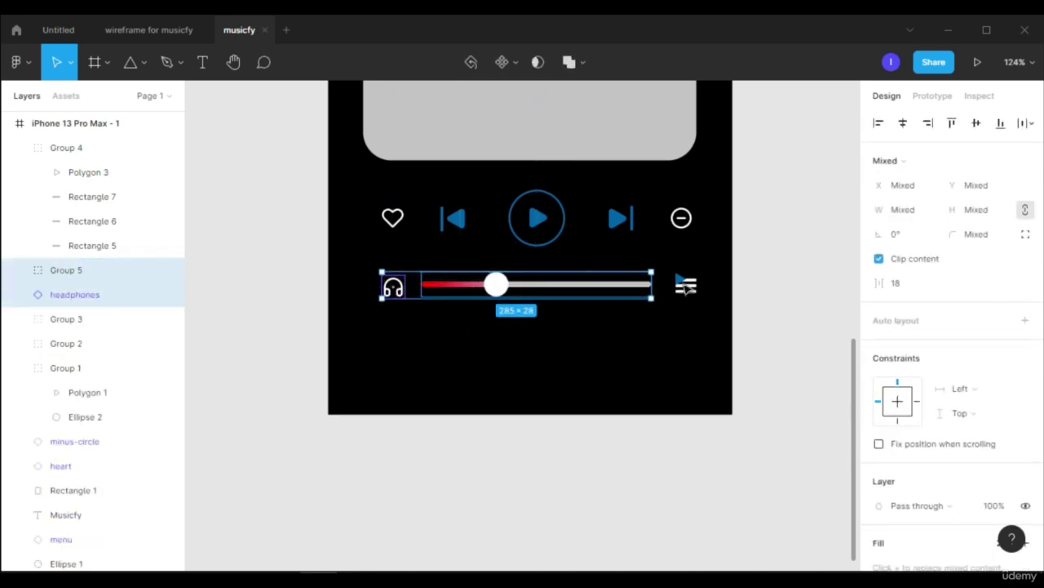
pyautogui.keyDown('shift'); pyautogui.click(687, 286); pyautogui.keyUp('shift')
pyautogui.click(976, 123)
pyautogui.click(1026, 122)
pyautogui.click(998, 196)
pyautogui.click(639, 364)
# Step: Add the elapsed-time text 00.49 beneath the progress bar, following the wireframe
pyautogui.scroll(3, 648, 373)
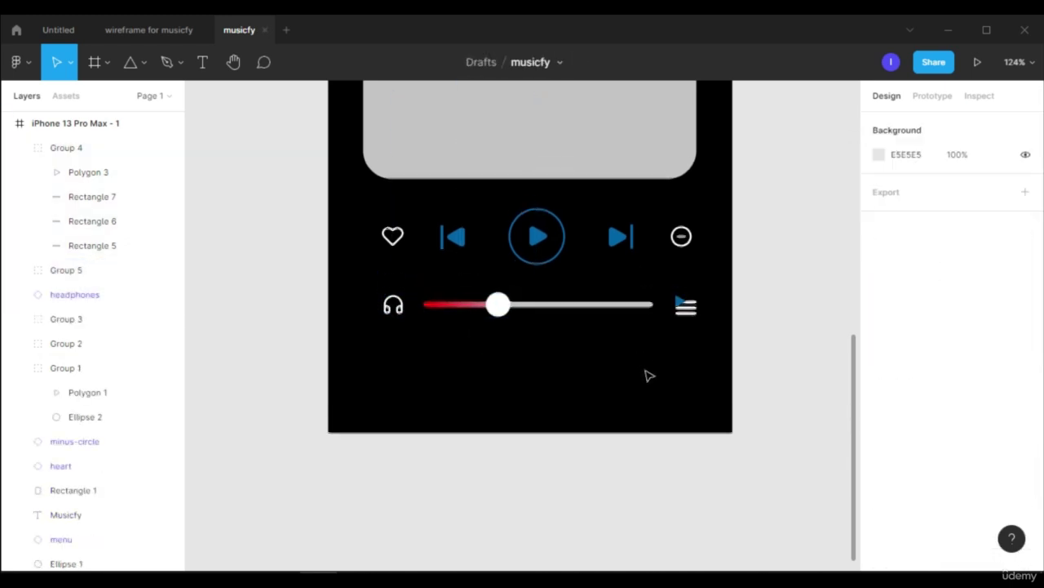
pyautogui.scroll(-5, 729, 272)
pyautogui.scroll(2, 699, 296)
pyautogui.scroll(1, 708, 286)
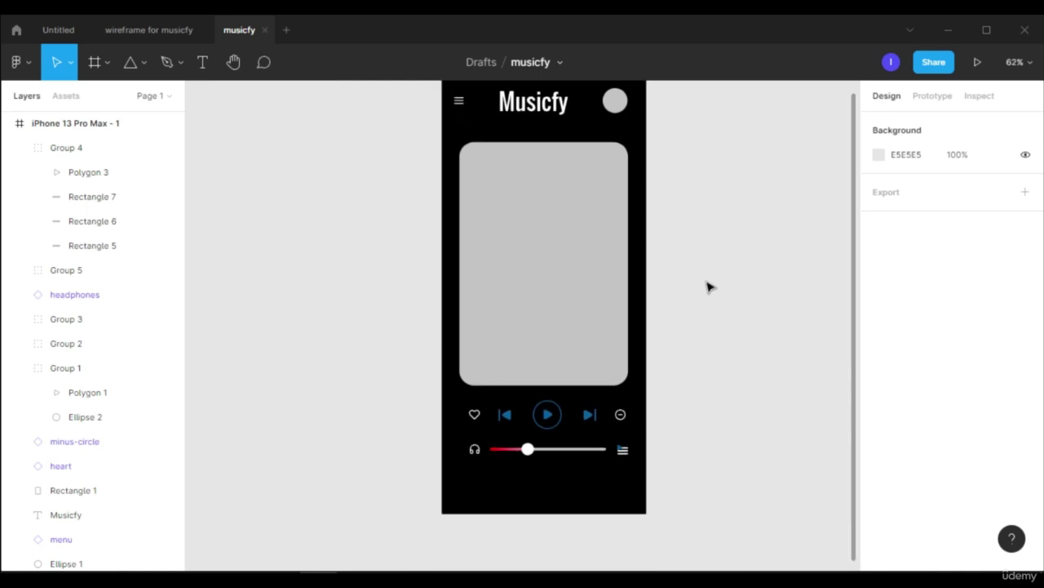
pyautogui.click(150, 32)
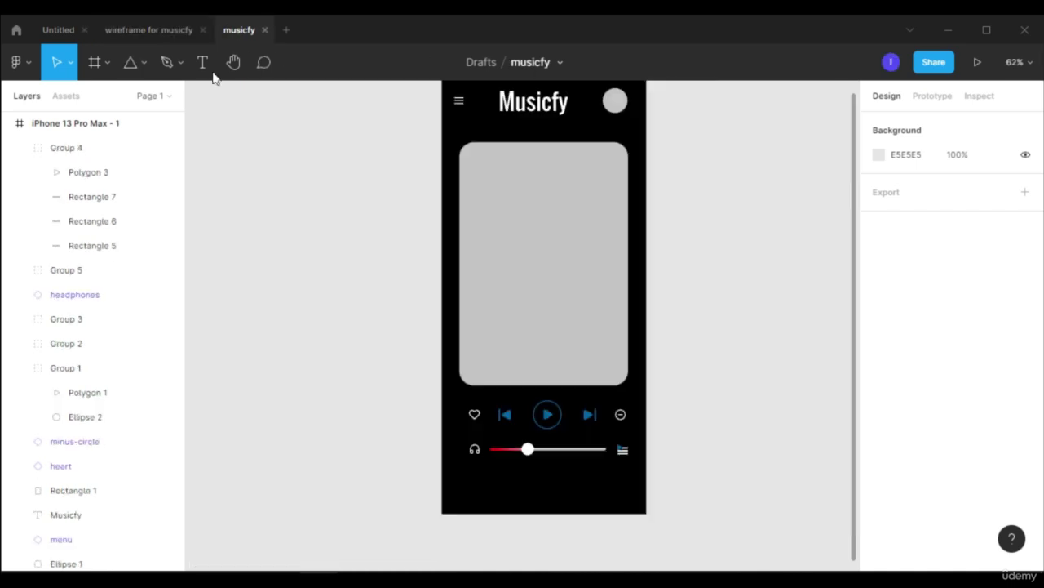
pyautogui.click(244, 31)
pyautogui.scroll(5, 519, 461)
pyautogui.click(204, 62)
pyautogui.click(470, 469)
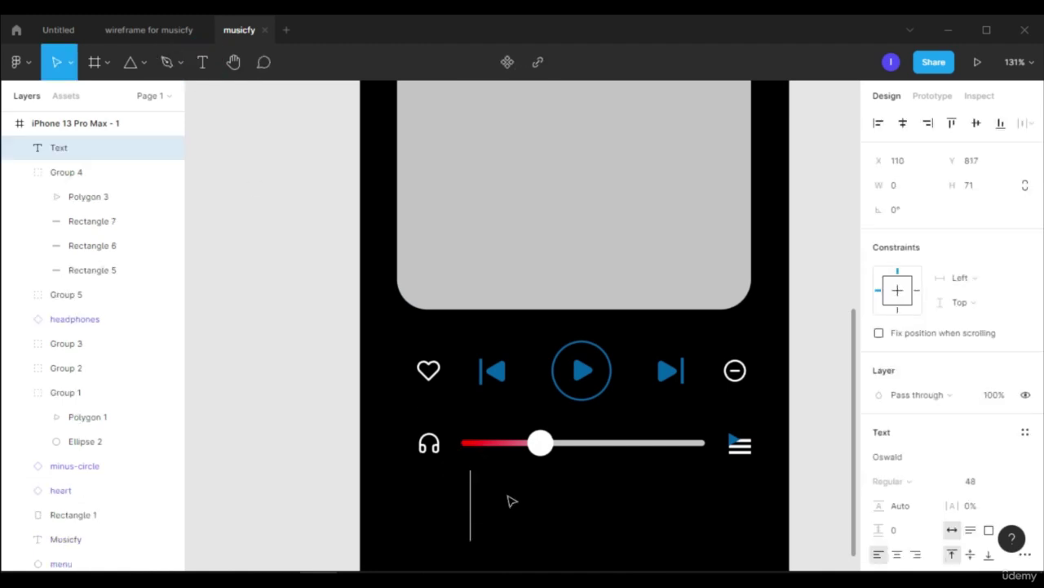
# Step: Format the elapsed-time text in Poppins SemiBold at size 12
pyautogui.doubleClick(563, 519)
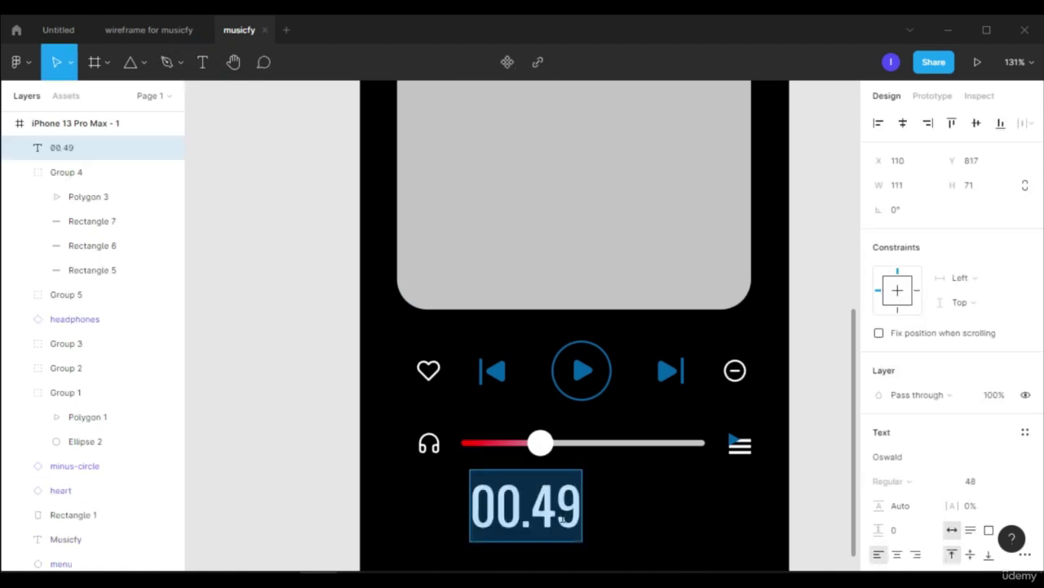
pyautogui.click(935, 463)
pyautogui.write('Pop')
pyautogui.press('Return')
pyautogui.click(891, 480)
pyautogui.click(935, 315)
pyautogui.click(994, 482)
pyautogui.click(1010, 481)
pyautogui.click(995, 315)
pyautogui.click(1011, 480)
pyautogui.click(1000, 336)
# Step: Place 00.49 under the progress bar's start and add a matching 2.59 label under its end
pyautogui.moveTo(488, 479); pyautogui.dragTo(688, 464)
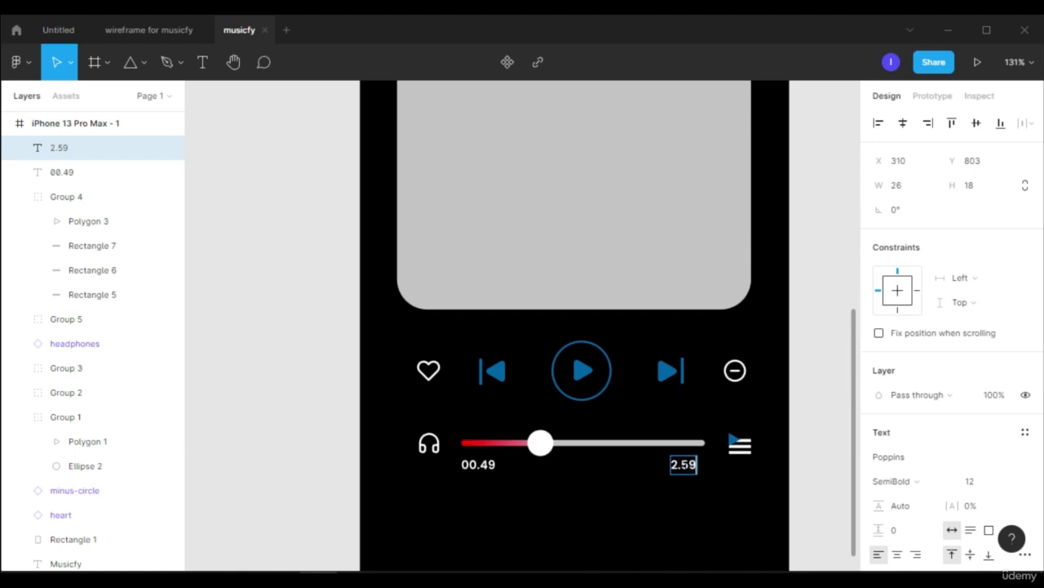
pyautogui.click(499, 466)
pyautogui.click(490, 465)
pyautogui.click(625, 492)
# Step: Draw a wide rectangle, about 326 wide, across the frame's lower edge for the wireframe's bottom panel
pyautogui.scroll(-3, 627, 491)
pyautogui.scroll(-1, 701, 449)
pyautogui.scroll(4, 778, 536)
pyautogui.moveTo(632, 563); pyautogui.dragTo(587, 563)
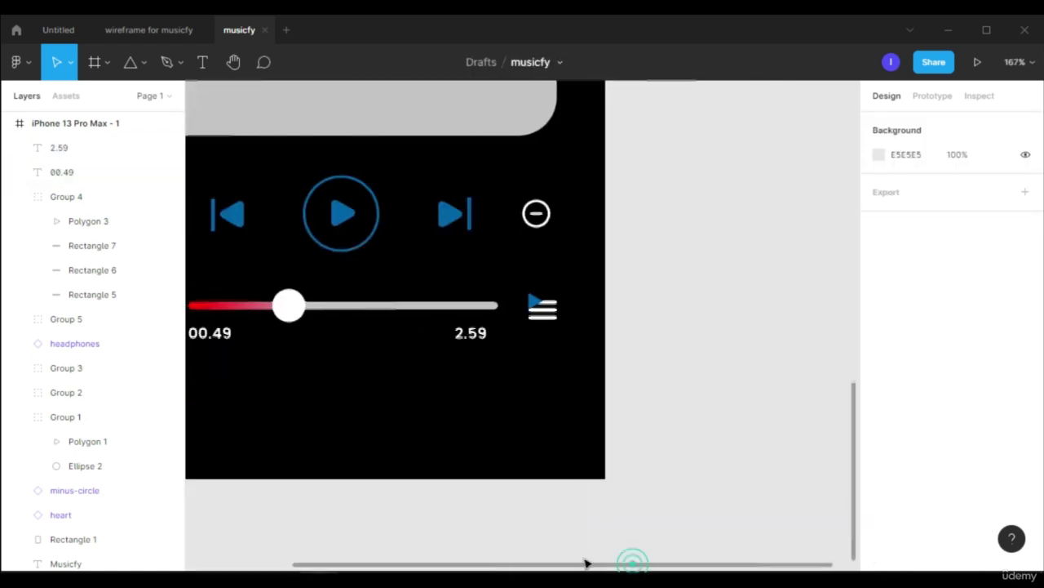
pyautogui.hscroll(-4, 588, 506)
pyautogui.click(139, 32)
pyautogui.click(231, 34)
pyautogui.press('r')
pyautogui.moveTo(303, 387)
pyautogui.mouseDown()
pyautogui.moveTo(461, 460)
pyautogui.moveTo(721, 548)
pyautogui.mouseUp()
pyautogui.moveTo(643, 450); pyautogui.dragTo(642, 452)
# Step: Change the bottom panel's fill to FFFFFF
pyautogui.click(879, 457)
pyautogui.moveTo(680, 229); pyautogui.dragTo(676, 186)
pyautogui.click(846, 170)
# Step: Set the bottom panel's corner radius to 30 and shorten it to 70 high, ending at the frame's lower edge
pyautogui.click(974, 217)
pyautogui.press('Return')
pyautogui.moveTo(538, 549); pyautogui.dragTo(541, 477)
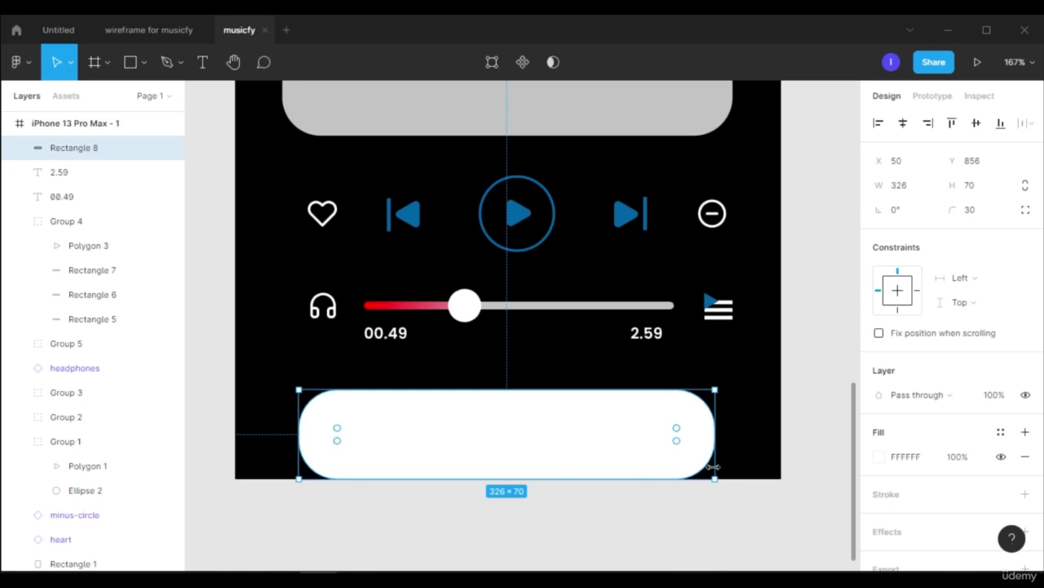
# Step: Edit the bottom panel's corner points and set the radius of its two lower corners to 0
pyautogui.doubleClick(520, 448)
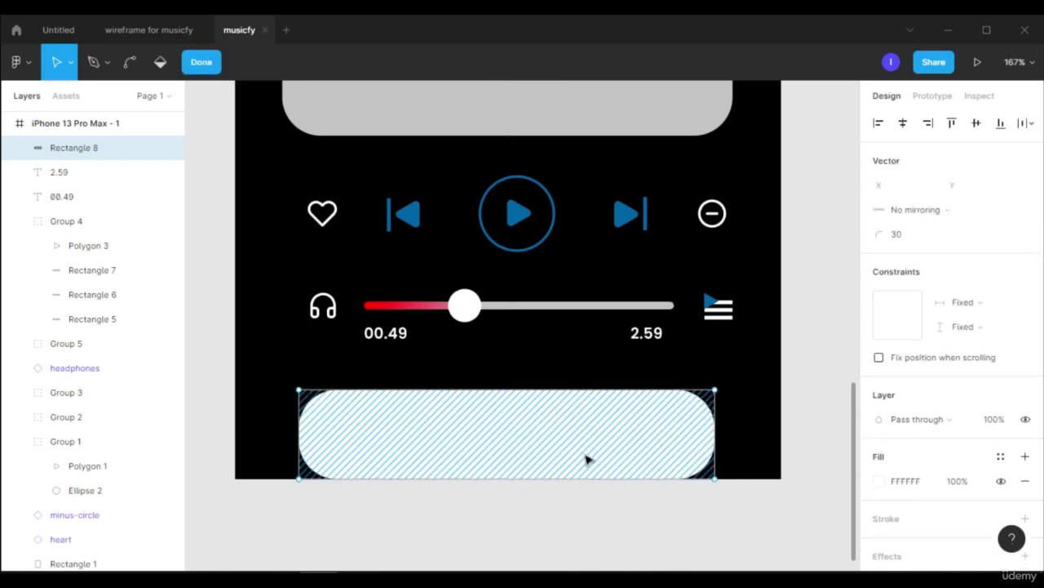
pyautogui.click(715, 479)
pyautogui.click(896, 234)
pyautogui.write('0')
pyautogui.press('Return')
pyautogui.keyDown('shift'); pyautogui.click(299, 479); pyautogui.keyUp('shift')
pyautogui.click(906, 235)
pyautogui.write('0')
pyautogui.press('Return')
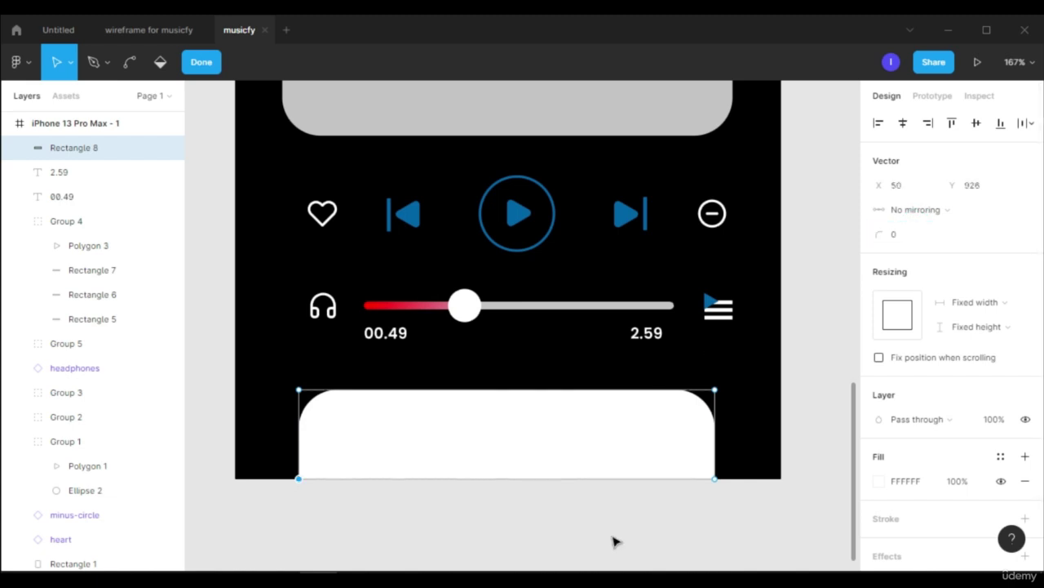
# Step: Finish editing the corner points and shorten the white bottom panel to 57 high, ending at the frame's lower edge
pyautogui.click(613, 538)
pyautogui.scroll(-3, 703, 440)
pyautogui.press('Escape')
pyautogui.moveTo(576, 436); pyautogui.dragTo(596, 473)
pyautogui.click(597, 473)
# Step: Draw a square about 33 by 33 at the upper middle of the white bottom panel and fill it with 000000
pyautogui.click(143, 62)
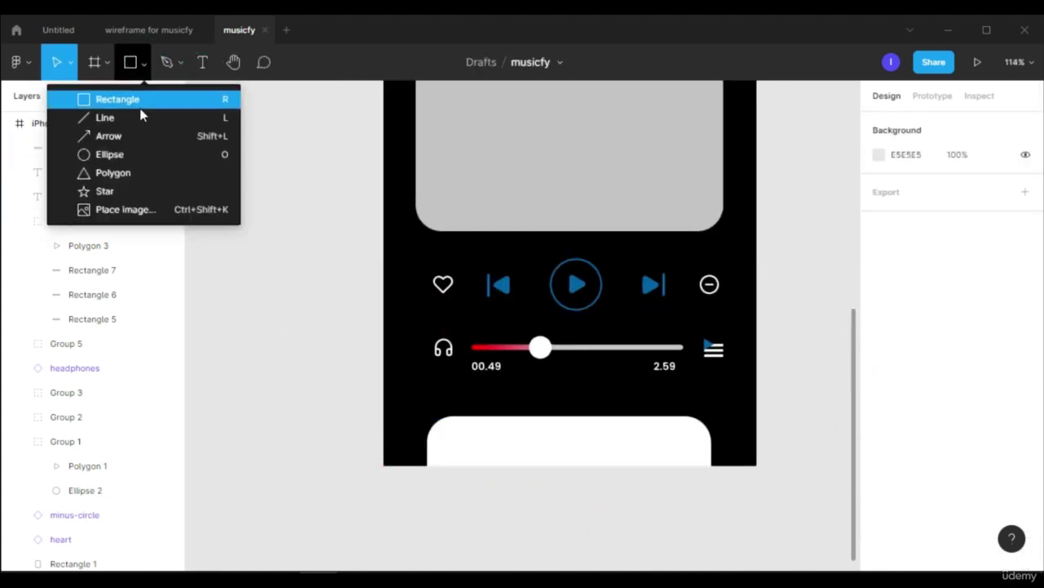
pyautogui.click(135, 101)
pyautogui.moveTo(541, 427); pyautogui.dragTo(572, 447)
pyautogui.moveTo(557, 452); pyautogui.dragTo(572, 441)
pyautogui.click(879, 457)
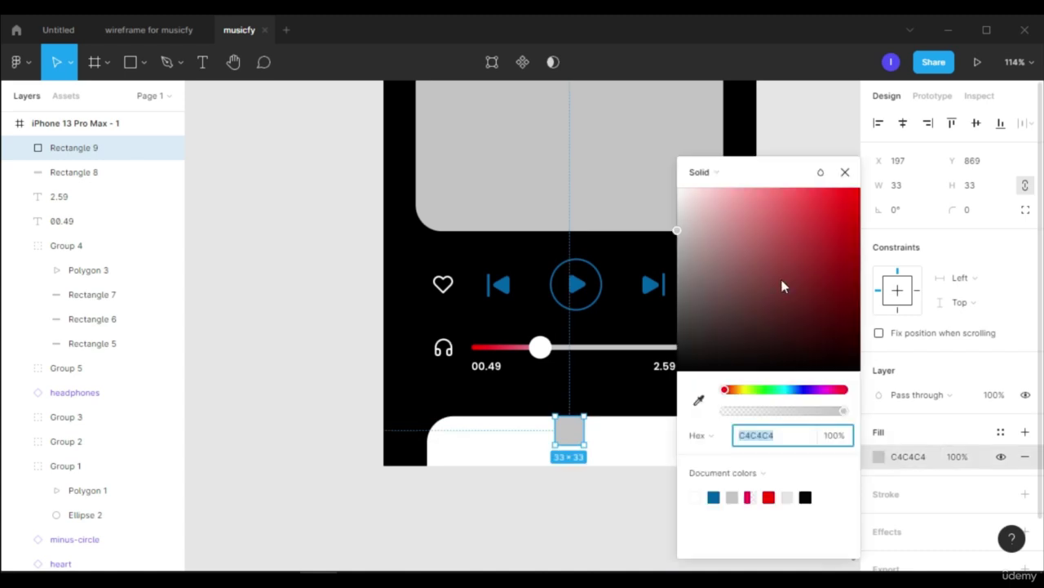
pyautogui.write('000000')
pyautogui.press('Return')
# Step: Rotate the small black square on the bottom panel by 45 degrees
pyautogui.click(901, 210)
pyautogui.write('-90')
pyautogui.press('Return')
pyautogui.press('BackSpace')
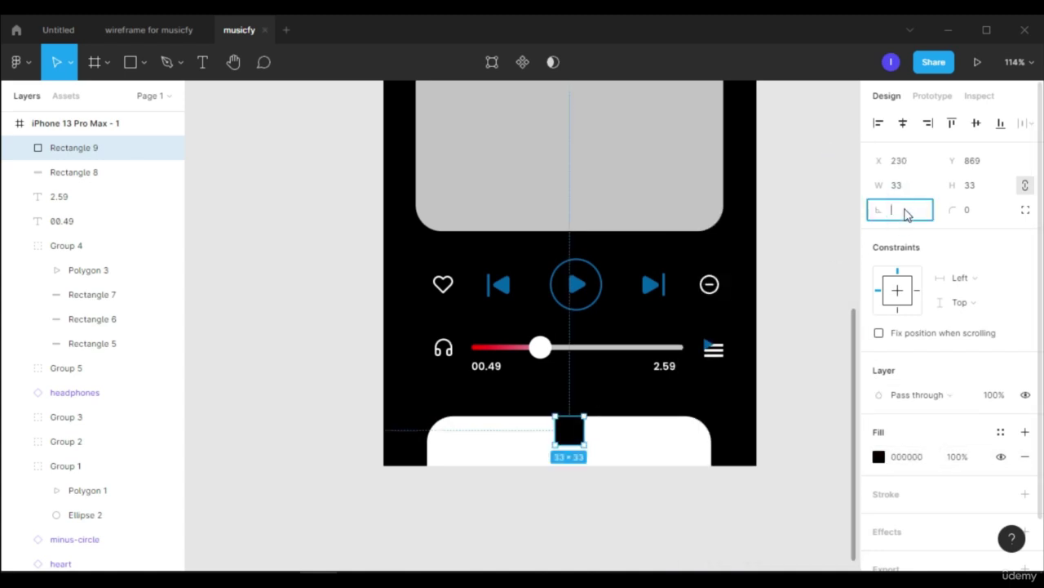
pyautogui.write('45')
pyautogui.press('Return')
# Step: Delete the lowest corner point of the rotated square so an upward chevron remains, and finish the vector editing
pyautogui.doubleClick(571, 431)
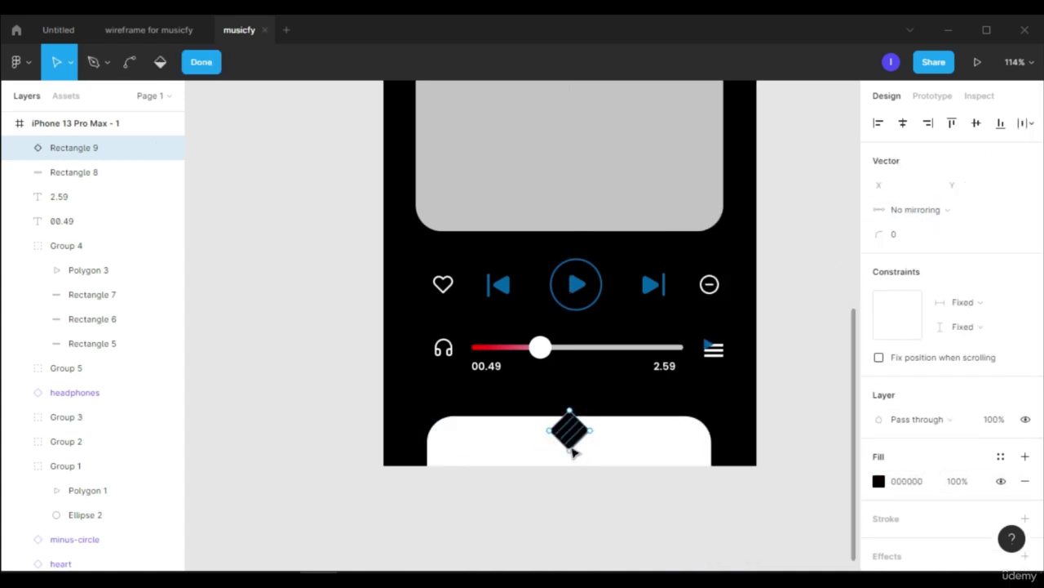
pyautogui.click(571, 450)
pyautogui.press('Delete')
pyautogui.click(197, 69)
# Step: Give the chevron a stroke 5 thick and move it to the middle of the white bottom panel
pyautogui.click(937, 464)
pyautogui.click(901, 489)
pyautogui.write('5')
pyautogui.press('Return')
pyautogui.moveTo(573, 426); pyautogui.dragTo(572, 451)
pyautogui.click(622, 434)
pyautogui.click(573, 434)
pyautogui.click(640, 453)
pyautogui.scroll(-5, 790, 298)
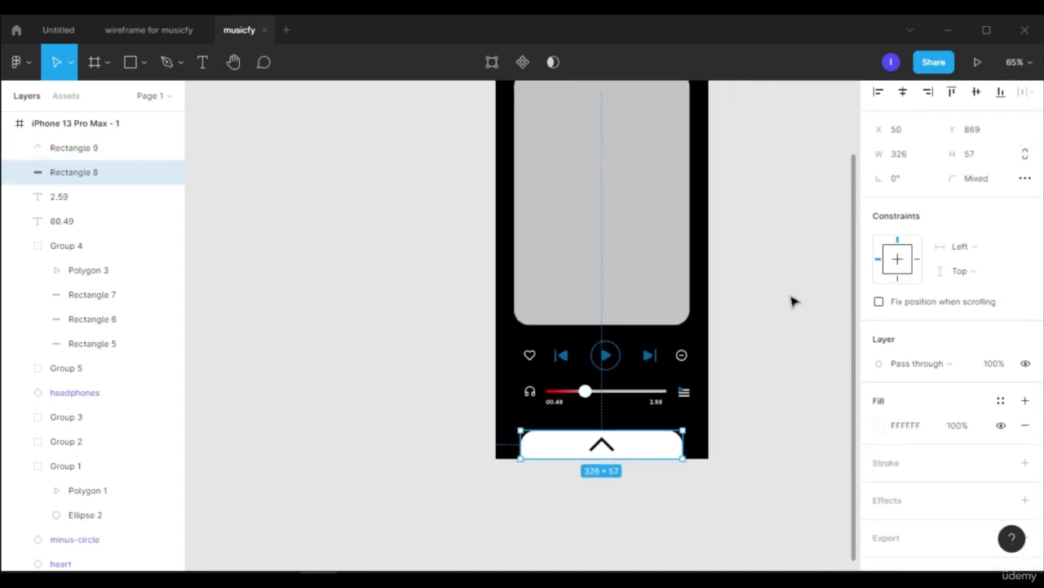
pyautogui.scroll(1, 791, 299)
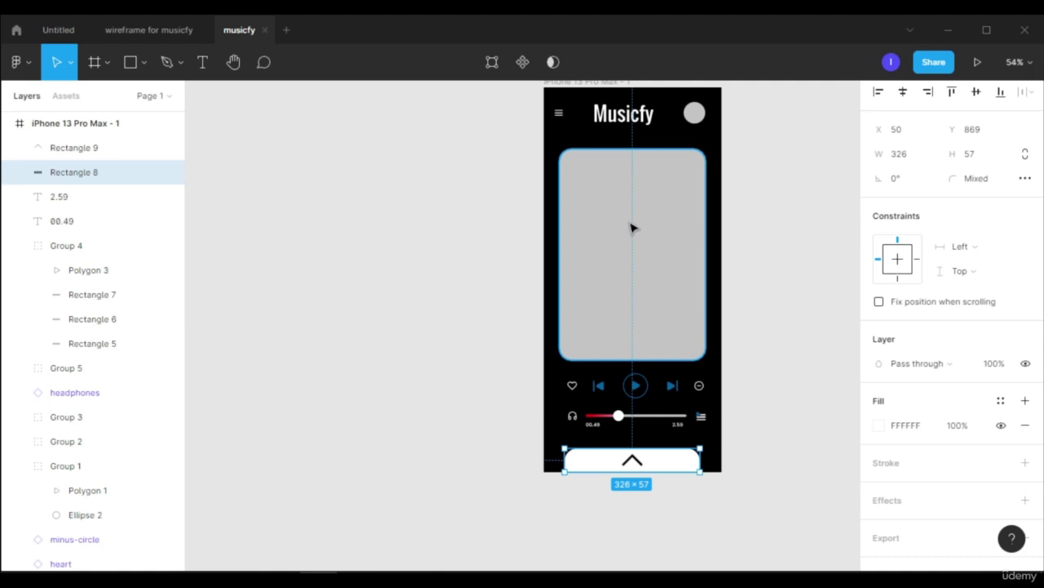
# Step: Fill the grey profile circle beside the Musicfy title with the photo of the standing person from the Downloads folder
pyautogui.click(694, 116)
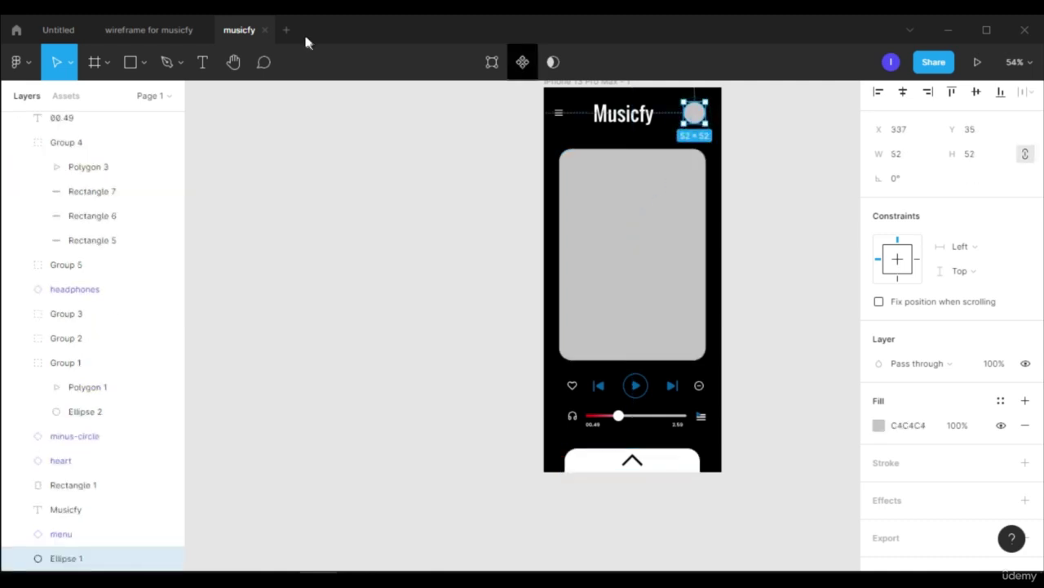
pyautogui.click(150, 62)
pyautogui.click(180, 213)
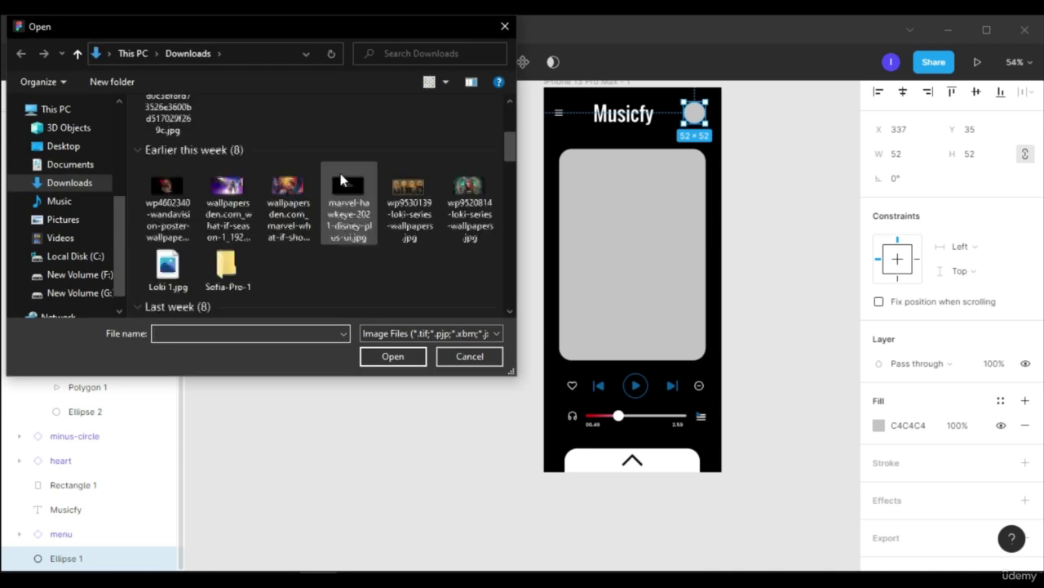
pyautogui.scroll(-3, 303, 148)
pyautogui.click(303, 148)
pyautogui.click(395, 358)
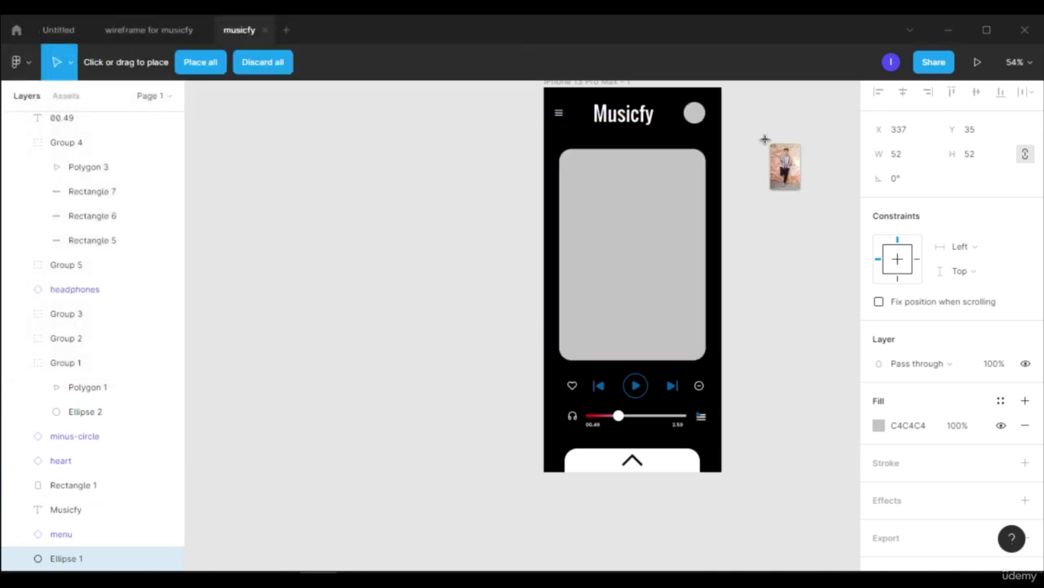
pyautogui.click(772, 146)
# Step: Crop and reposition the profile circle's photo so the person's head and upper body fill the circle
pyautogui.click(897, 425)
pyautogui.click(708, 237)
pyautogui.click(732, 294)
pyautogui.moveTo(791, 209); pyautogui.dragTo(223, 327)
pyautogui.scroll(-4, 437, 267)
pyautogui.moveTo(789, 365); pyautogui.dragTo(574, 212)
pyautogui.scroll(8, 596, 200)
pyautogui.moveTo(451, 196); pyautogui.dragTo(427, 205)
pyautogui.moveTo(191, 323); pyautogui.dragTo(675, 204)
pyautogui.click(761, 203)
pyautogui.scroll(-5, 698, 172)
# Step: Draw a rectangle about 262 by 99 across the lower part of the grey cover placeholder
pyautogui.click(528, 346)
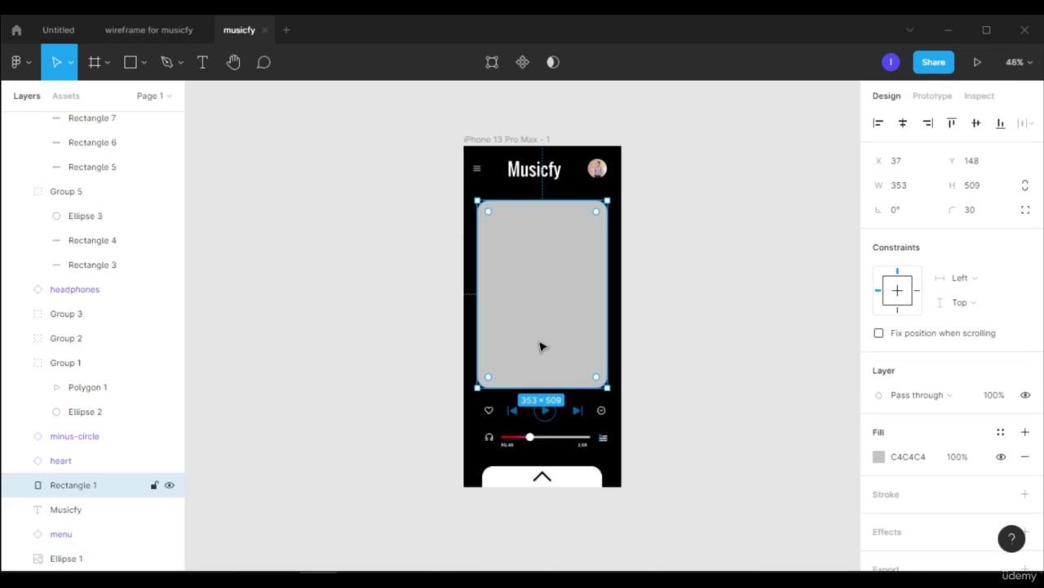
pyautogui.click(142, 65)
pyautogui.click(157, 94)
pyautogui.scroll(5, 515, 340)
pyautogui.moveTo(466, 337)
pyautogui.mouseDown()
pyautogui.moveTo(604, 407)
pyautogui.moveTo(723, 434)
pyautogui.mouseUp()
# Step: Change the new rectangle's fill to a linear gradient and sample the play icon's blue, 0064AC, for its first stop
pyautogui.click(879, 457)
pyautogui.moveTo(681, 228); pyautogui.dragTo(677, 188)
pyautogui.click(711, 172)
pyautogui.click(712, 192)
pyautogui.click(696, 151)
pyautogui.click(771, 389)
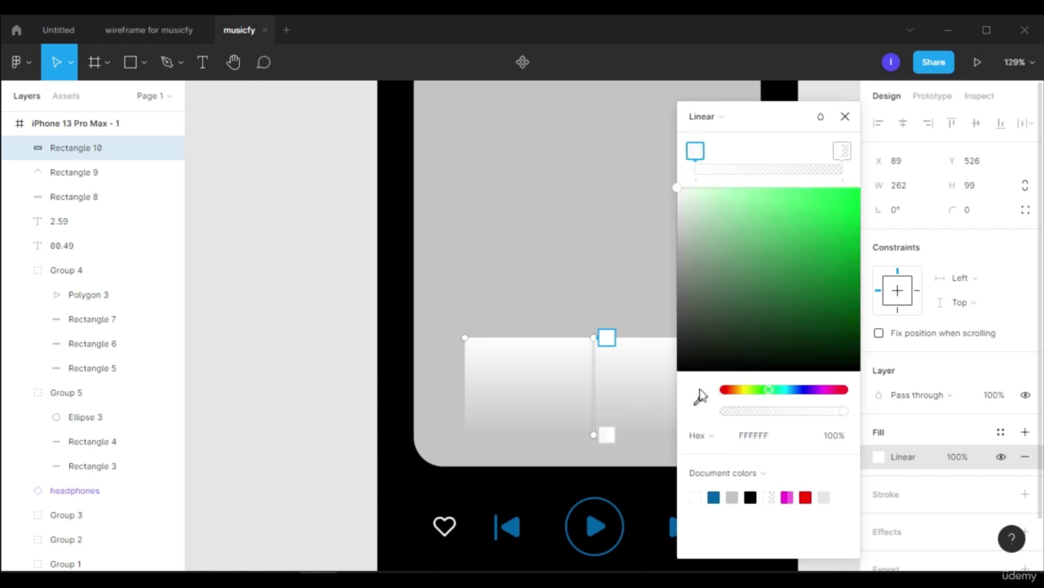
pyautogui.click(699, 400)
pyautogui.click(596, 526)
# Step: Set the gradient's end stop to the blue 2455D0 at 83% opacity
pyautogui.click(842, 151)
pyautogui.click(725, 213)
pyautogui.moveTo(726, 414); pyautogui.dragTo(821, 415)
pyautogui.moveTo(722, 244)
pyautogui.mouseDown()
pyautogui.moveTo(711, 282)
pyautogui.moveTo(703, 243)
pyautogui.mouseUp()
pyautogui.moveTo(797, 392); pyautogui.dragTo(803, 391)
pyautogui.moveTo(738, 281); pyautogui.dragTo(749, 201)
pyautogui.moveTo(803, 391); pyautogui.dragTo(843, 390)
pyautogui.click(760, 275)
pyautogui.click(806, 391)
pyautogui.click(799, 389)
pyautogui.click(827, 221)
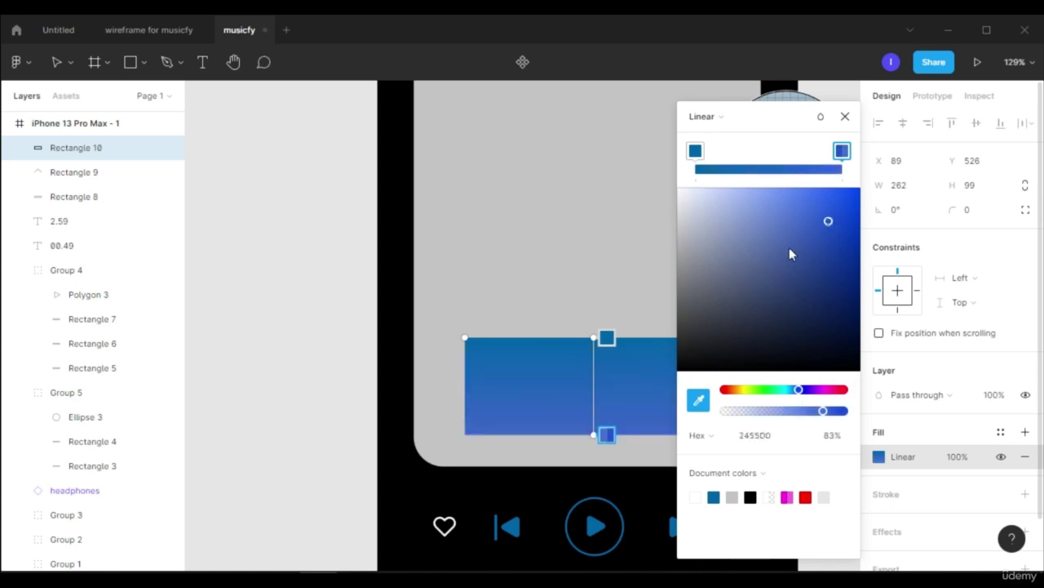
# Step: Soften the gradient's end stop to a paler greyish blue and lower its opacity
pyautogui.click(773, 237)
pyautogui.click(790, 410)
pyautogui.click(759, 410)
pyautogui.moveTo(752, 410); pyautogui.dragTo(781, 412)
# Step: Angle the gradient across the rectangle's width with the solid blue on its left side, and set its corner radius to 20
pyautogui.moveTo(760, 117); pyautogui.dragTo(907, 209)
pyautogui.press('Escape')
pyautogui.moveTo(594, 337); pyautogui.dragTo(441, 359)
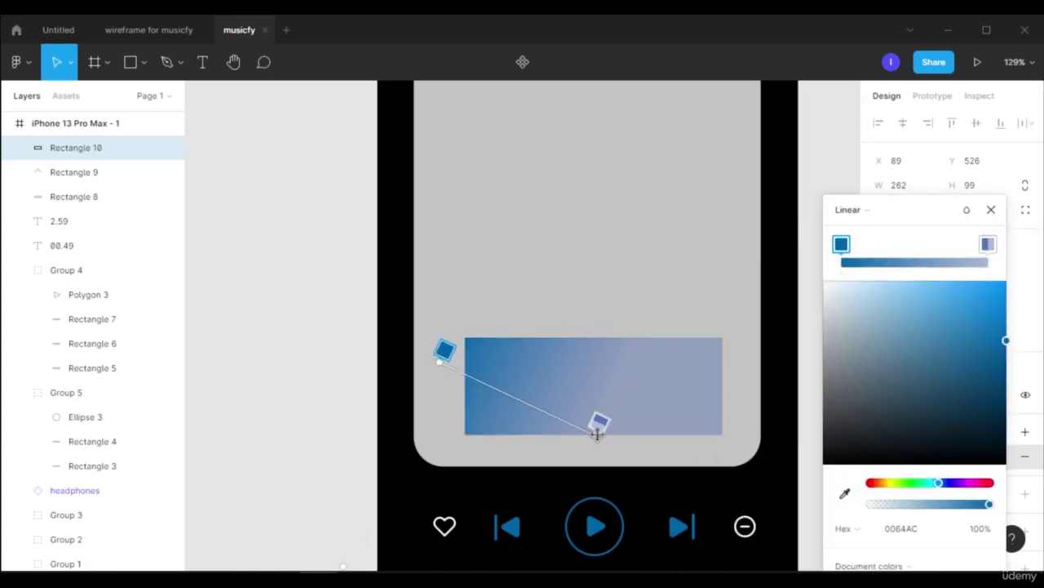
pyautogui.moveTo(600, 428); pyautogui.dragTo(715, 418)
pyautogui.moveTo(448, 306); pyautogui.dragTo(449, 313)
pyautogui.click(992, 210)
pyautogui.click(985, 215)
pyautogui.write('20')
pyautogui.click(666, 279)
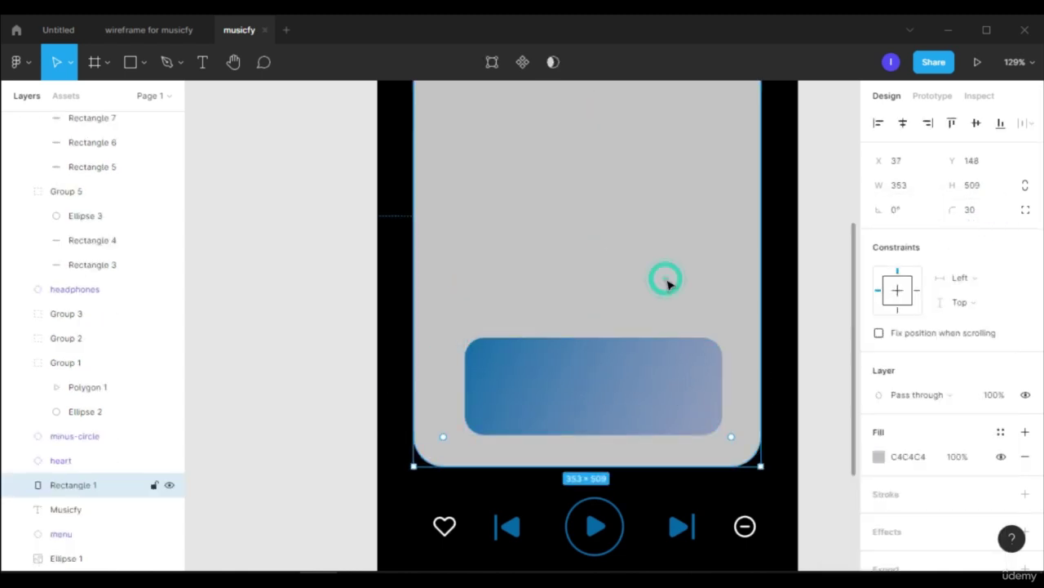
# Step: Try adding the text STAY over the gradient panel and set its fill to FFFFFF
pyautogui.click(202, 62)
pyautogui.click(490, 383)
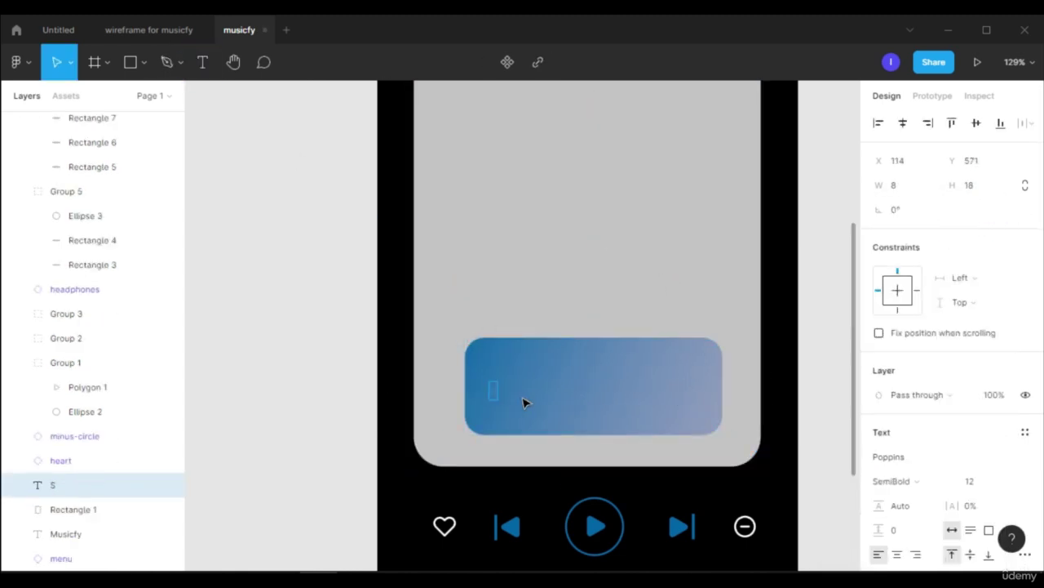
pyautogui.scroll(-3, 938, 377)
pyautogui.click(878, 402)
pyautogui.moveTo(854, 197); pyautogui.dragTo(86, 17)
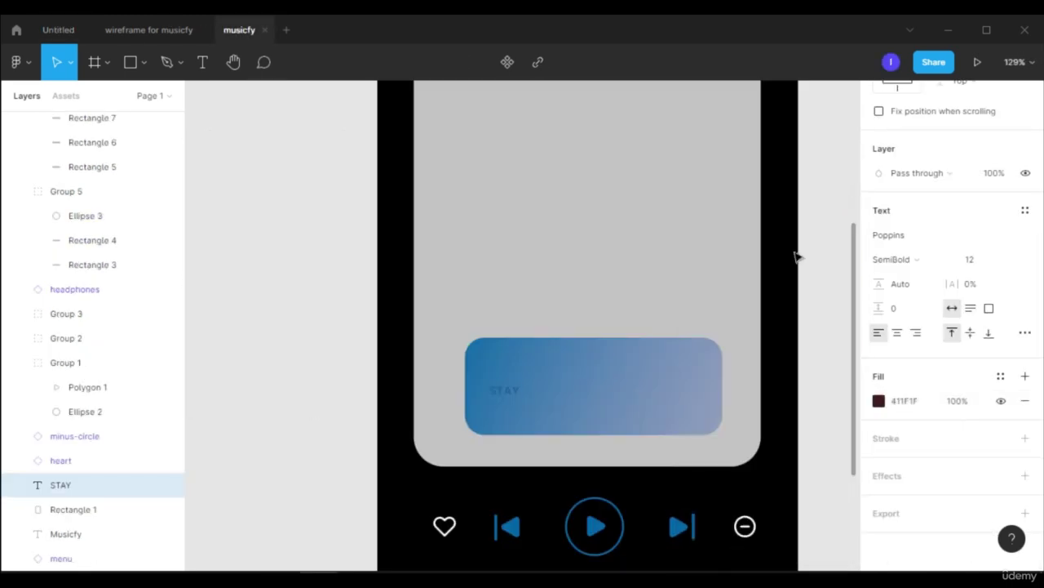
pyautogui.click(878, 401)
pyautogui.write('FFFFFF')
pyautogui.press('Return')
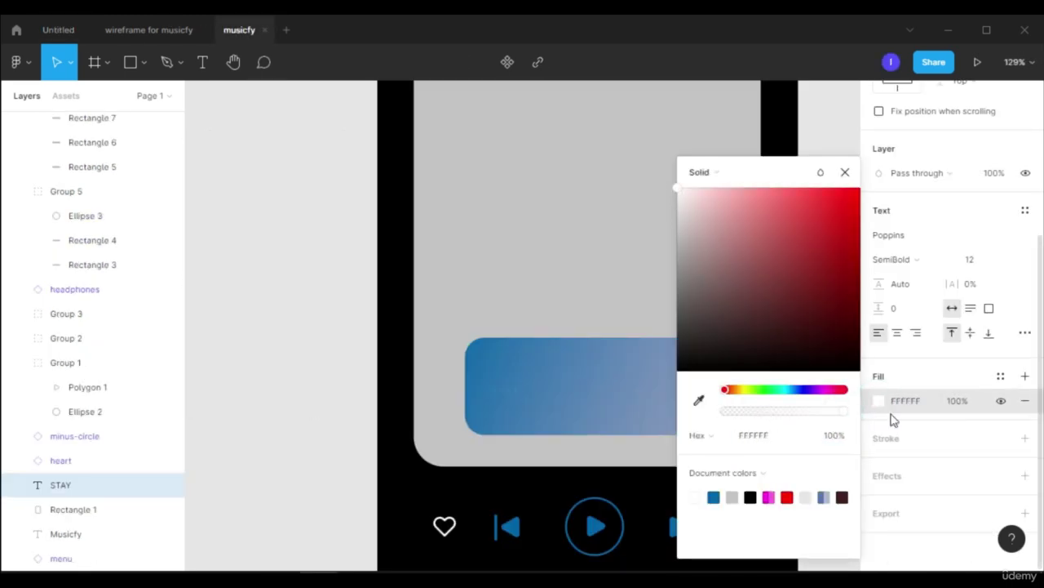
# Step: Delete the STAY text that sits behind the gradient panel
pyautogui.click(514, 389)
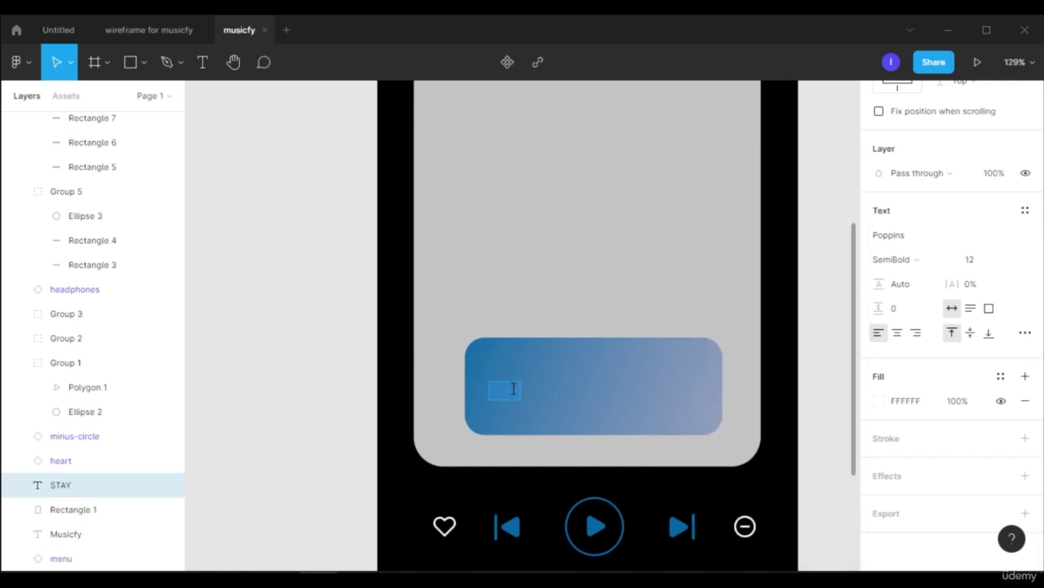
pyautogui.press('Delete')
pyautogui.press('t')
pyautogui.click(510, 390)
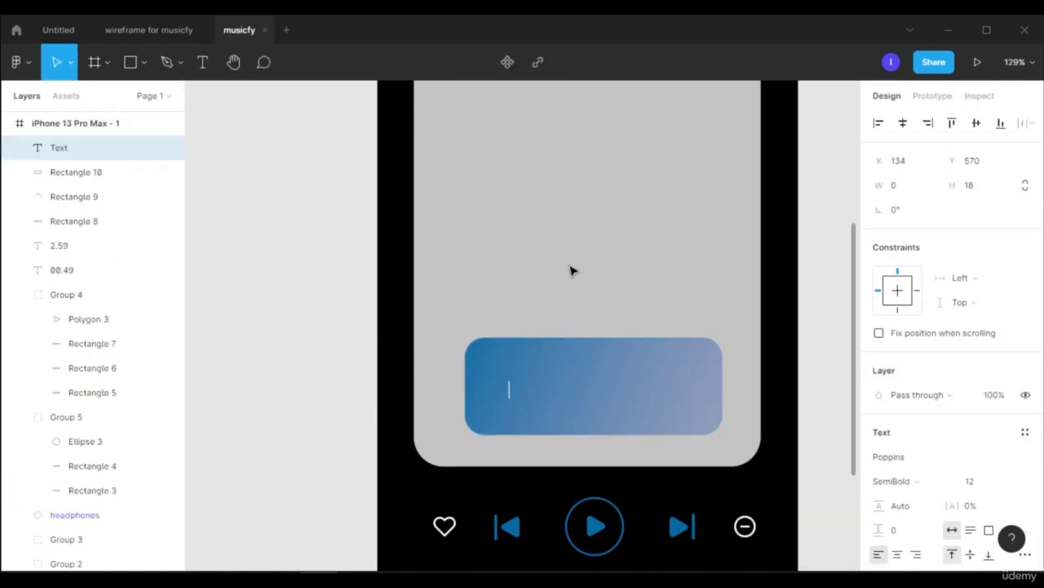
pyautogui.press('Escape')
# Step: Add the text STAY on the gradient panel, set its font size to 30 and move it to the panel's upper middle
pyautogui.press('t')
pyautogui.click(514, 405)
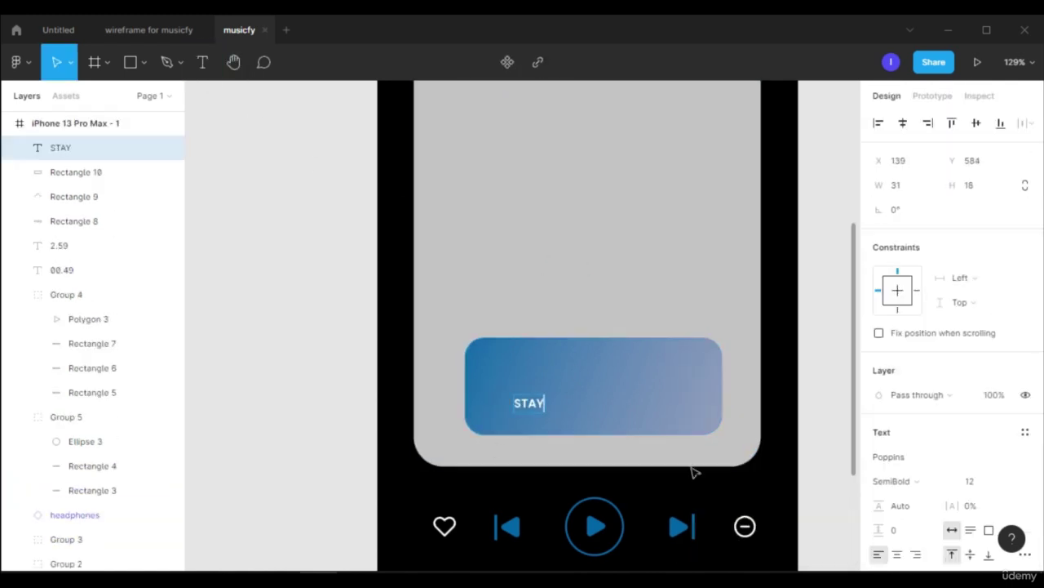
pyautogui.scroll(-3, 920, 464)
pyautogui.click(983, 265)
pyautogui.doubleClick(533, 402)
pyautogui.click(978, 264)
pyautogui.press('Escape')
pyautogui.moveTo(551, 416); pyautogui.dragTo(587, 364)
# Step: Add a second text line, (with Justin Bieber), below STAY
pyautogui.press('t')
pyautogui.click(549, 407)
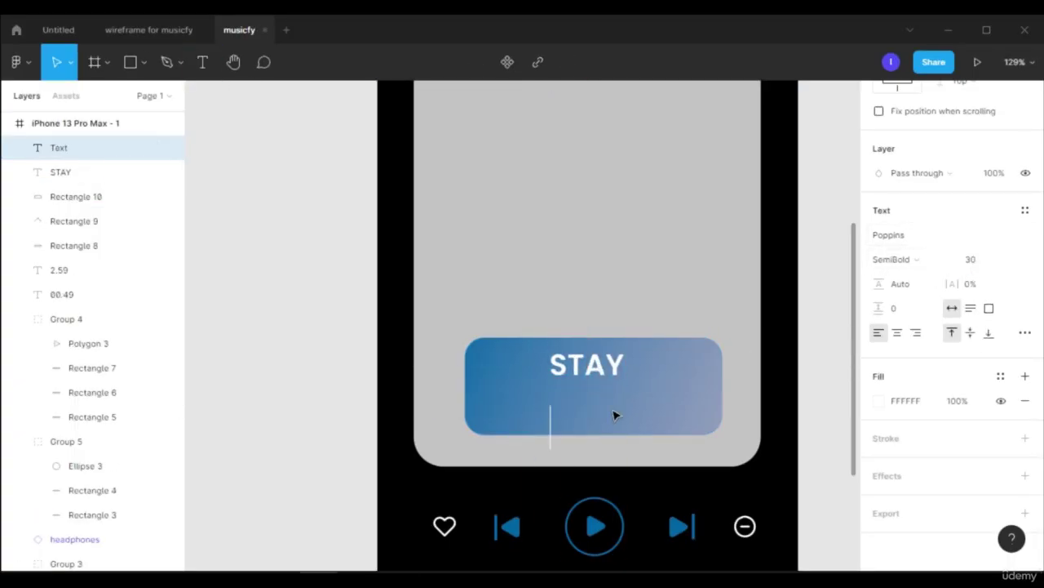
pyautogui.write('(with Justin Bieber)')
pyautogui.press('Escape')
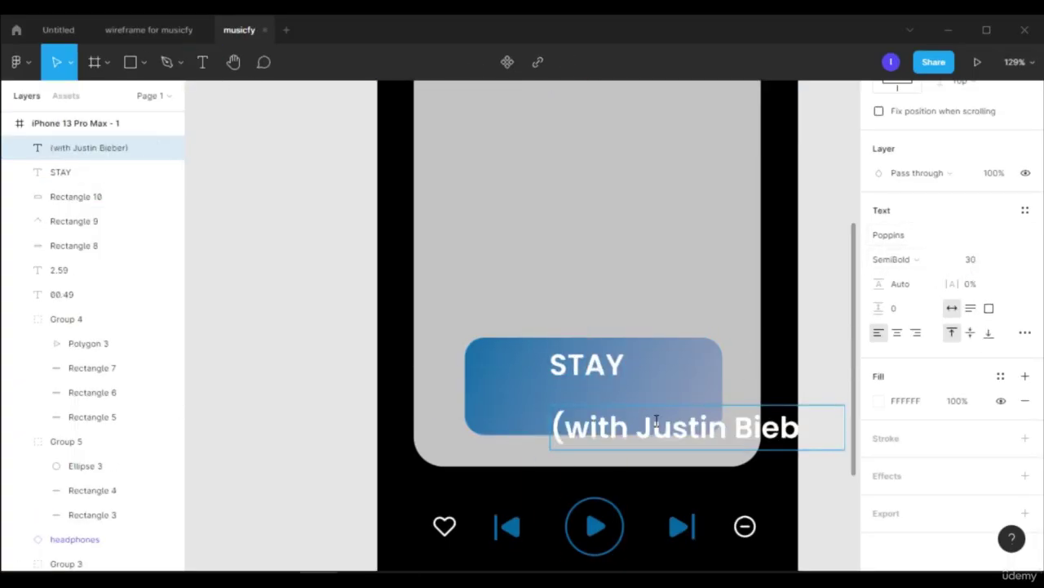
# Step: Reduce the (with Justin Bieber) line's font size and centre both text lines within the gradient panel
pyautogui.moveTo(753, 425); pyautogui.dragTo(662, 414)
pyautogui.doubleClick(660, 403)
pyautogui.click(1001, 259)
pyautogui.click(987, 419)
pyautogui.press('Escape')
pyautogui.click(598, 370)
pyautogui.moveTo(598, 371); pyautogui.dragTo(604, 382)
# Step: Duplicate the finished phone frame and place the copy to the right of the original
pyautogui.scroll(-1, 768, 365)
pyautogui.moveTo(777, 368); pyautogui.dragTo(636, 376)
pyautogui.moveTo(449, 106); pyautogui.dragTo(682, 117)
pyautogui.click(494, 245)
pyautogui.click(273, 269)
# Step: Fill the first frame's grey cover placeholder with the Cover-The-Kid-LAROI-Justin-Bieber-STAY image from Downloads
pyautogui.click(493, 279)
pyautogui.click(145, 63)
pyautogui.click(122, 209)
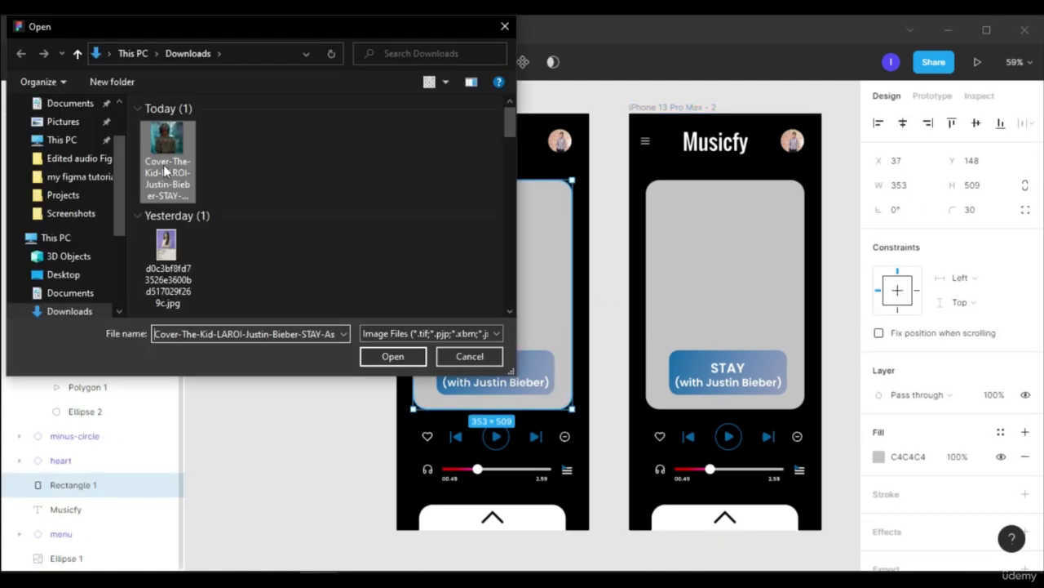
pyautogui.click(389, 355)
pyautogui.click(508, 265)
# Step: Fill the second frame's grey cover placeholder with the purple SOUR poster image from Downloads
pyautogui.click(759, 281)
pyautogui.click(145, 64)
pyautogui.click(149, 63)
pyautogui.click(146, 63)
pyautogui.click(123, 209)
pyautogui.click(170, 261)
pyautogui.click(387, 351)
pyautogui.click(750, 307)
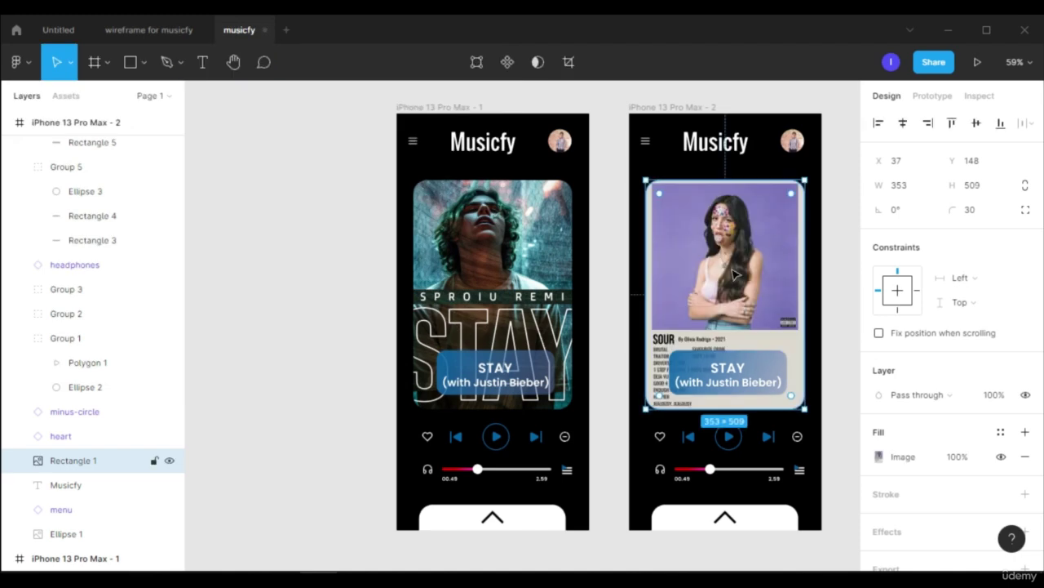
# Step: In the second frame, change the song title to good 4 u and the line below it to a smaller (Olivia Rodrigo)
pyautogui.click(739, 370)
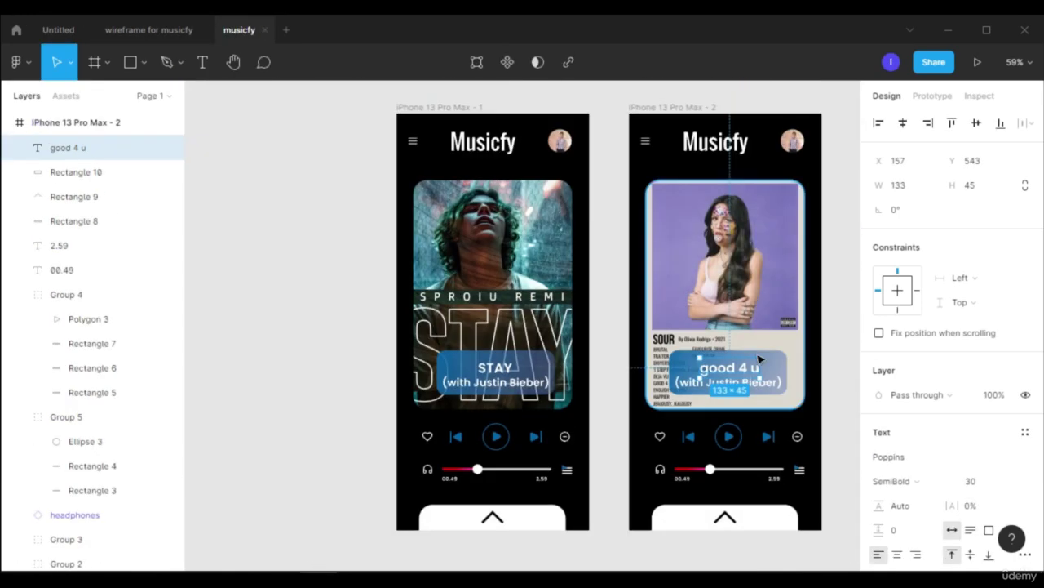
pyautogui.scroll(3, 759, 390)
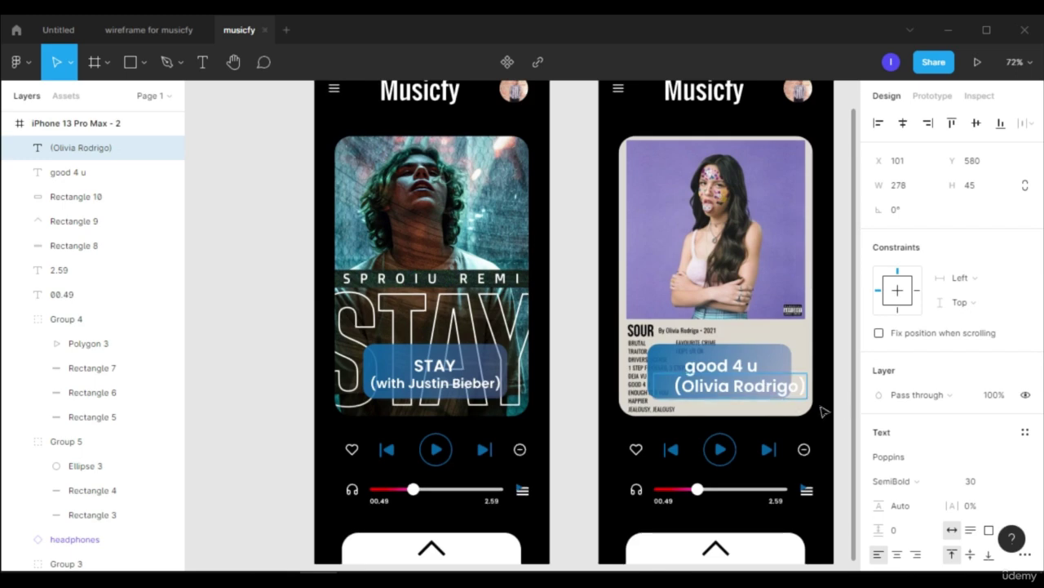
pyautogui.hotkey('ctrl', 'a')
pyautogui.click(1015, 480)
pyautogui.click(992, 421)
# Step: Centre the good 4 u and (Olivia Rodrigo) lines within the second frame's gradient panel
pyautogui.moveTo(758, 390); pyautogui.dragTo(744, 370)
pyautogui.doubleClick(741, 371)
pyautogui.click(758, 371)
pyautogui.click(753, 385)
pyautogui.click(775, 367)
pyautogui.click(756, 381)
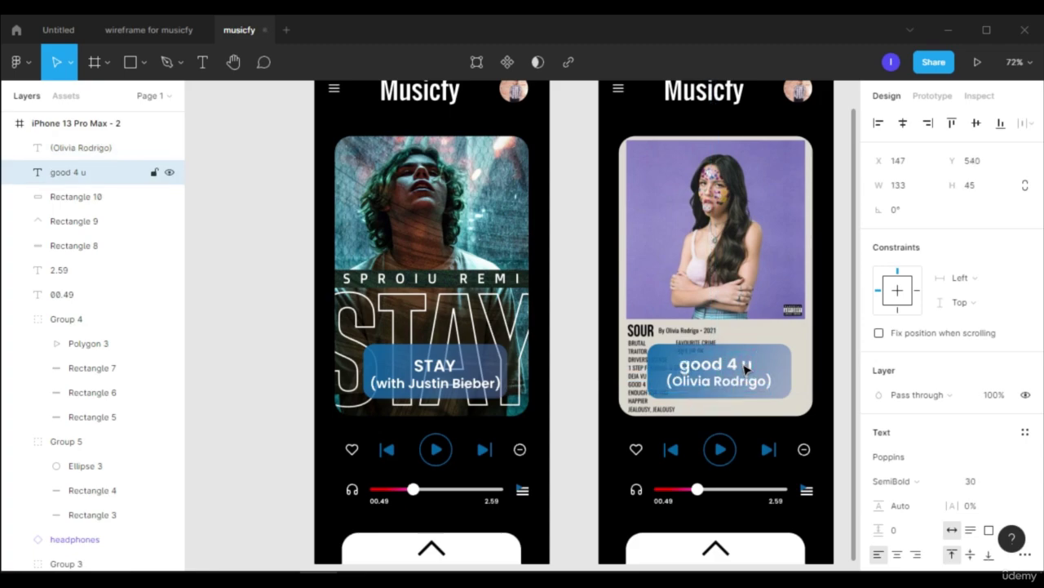
pyautogui.click(781, 367)
pyautogui.click(694, 472)
# Step: Delete the blue play triangle inside the circle of the second frame's playback controls
pyautogui.scroll(-4, 704, 457)
pyautogui.scroll(-1, 816, 369)
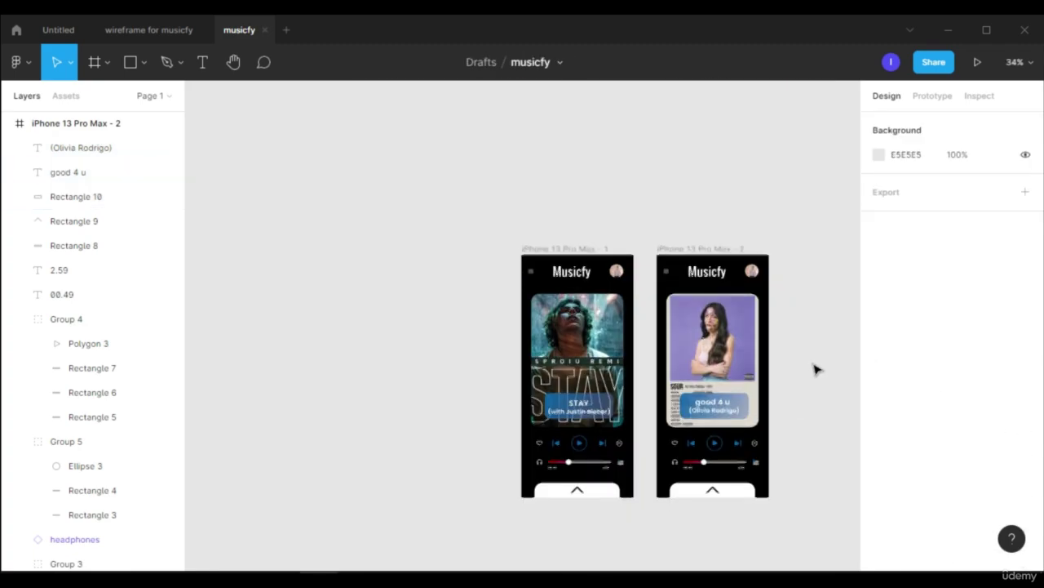
pyautogui.keyDown('ctrl'); pyautogui.scroll(5, 816, 370); pyautogui.keyUp('ctrl')
pyautogui.keyDown('ctrl'); pyautogui.scroll(-4, 776, 361); pyautogui.keyUp('ctrl')
pyautogui.keyDown('ctrl'); pyautogui.scroll(5, 780, 354); pyautogui.keyUp('ctrl')
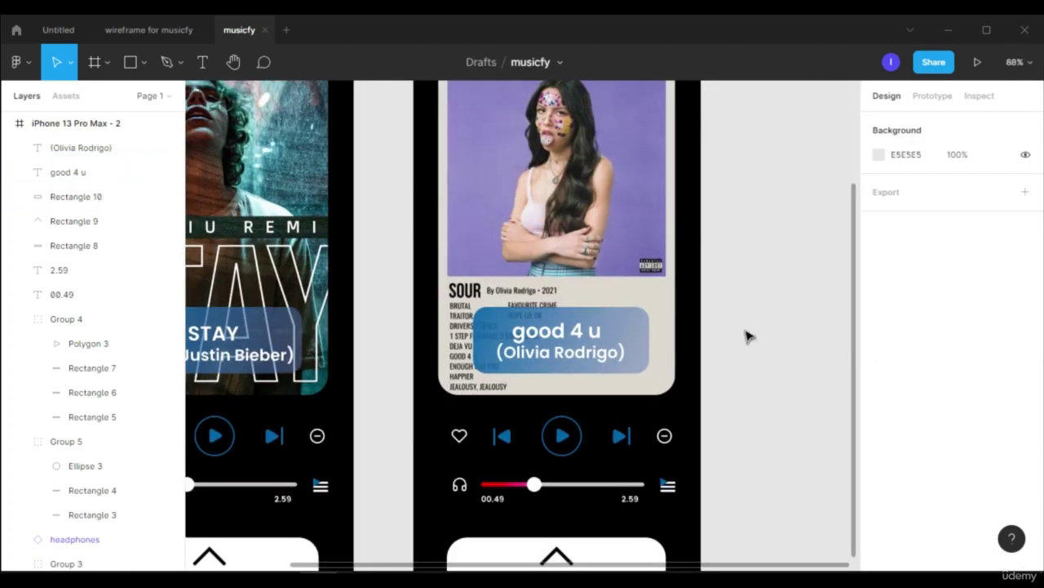
pyautogui.scroll(-2, 748, 335)
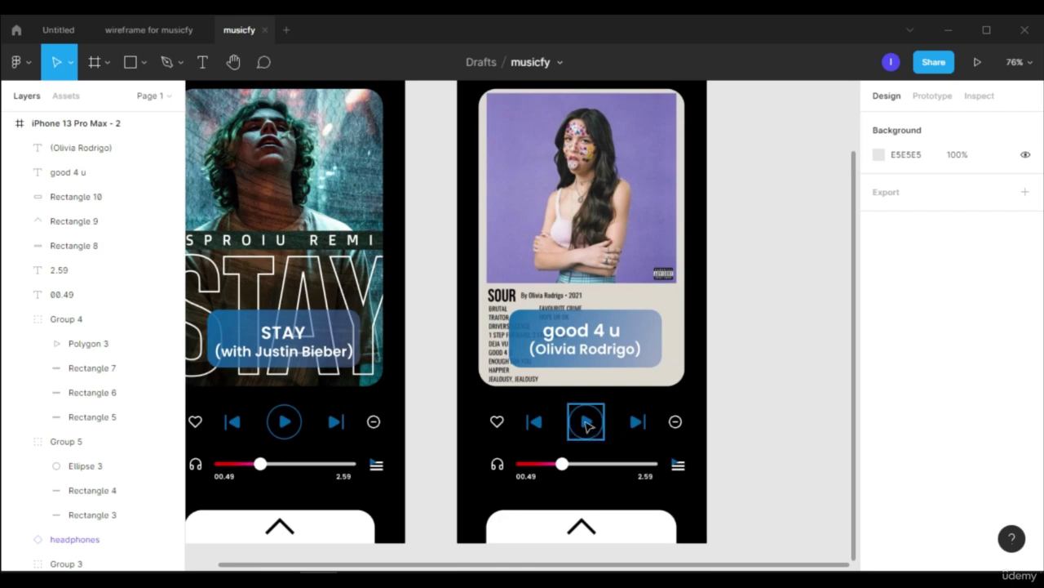
pyautogui.doubleClick(587, 423)
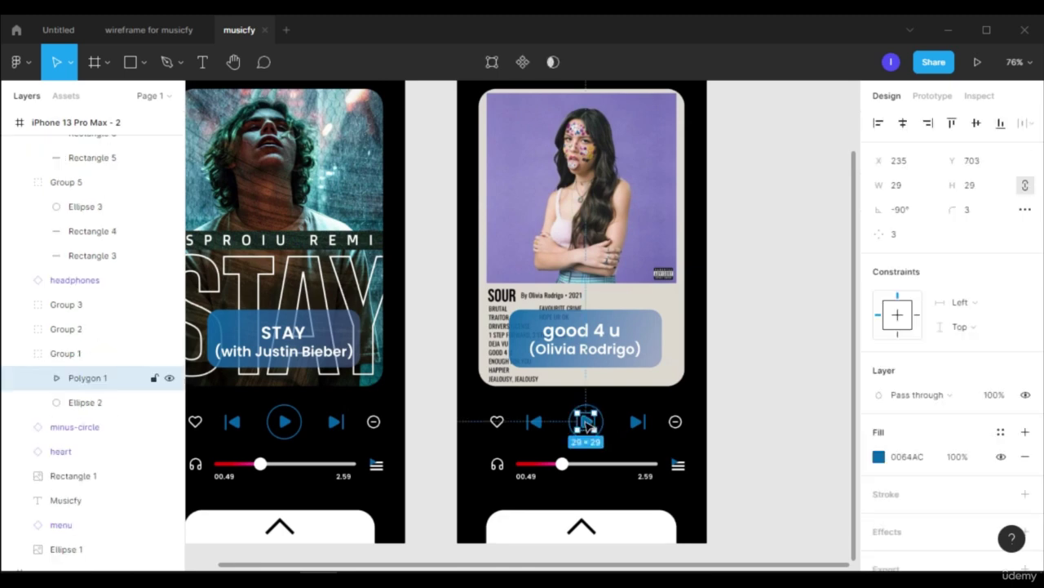
pyautogui.press('Delete')
# Step: Draw two narrow vertical rectangles of about 4 × 26 side by side as pause bars inside the second frame's empty circle
pyautogui.click(143, 65)
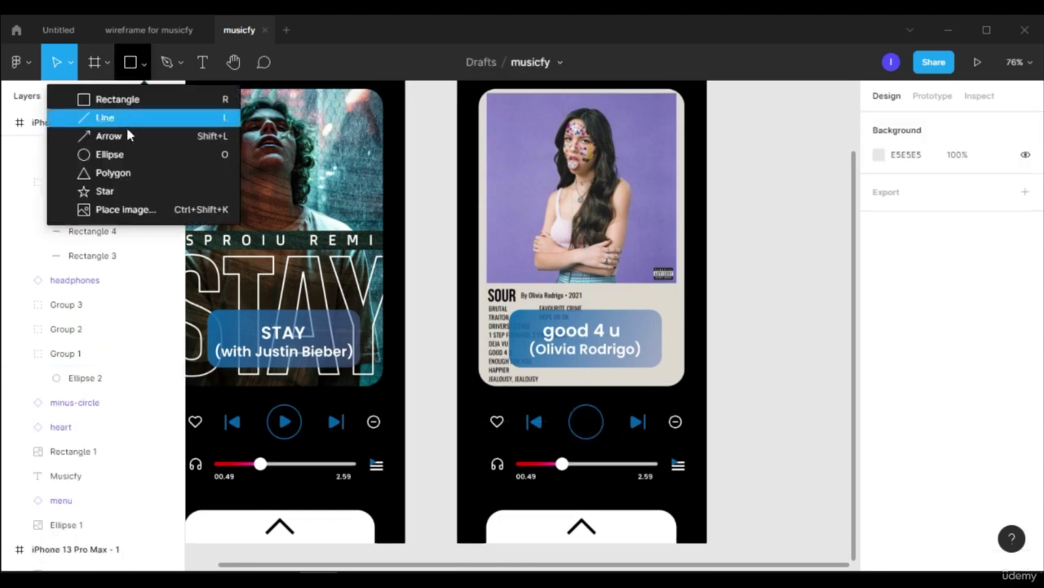
pyautogui.click(135, 98)
pyautogui.scroll(5, 571, 392)
pyautogui.moveTo(593, 458)
pyautogui.mouseDown()
pyautogui.moveTo(602, 501)
pyautogui.moveTo(635, 483)
pyautogui.mouseUp()
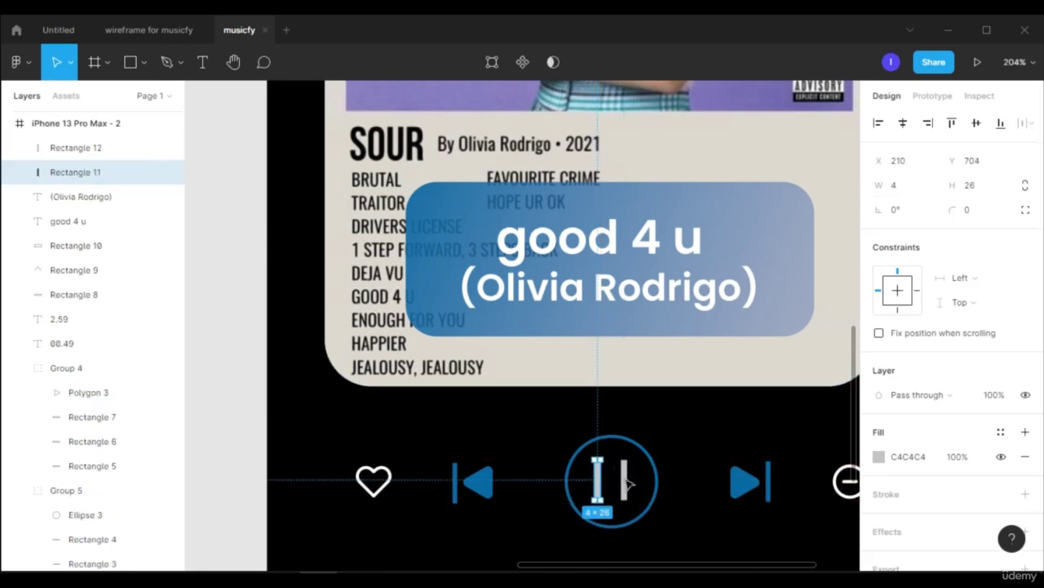
pyautogui.press('Return')
# Step: Set the width of both pause bars to 6
pyautogui.click(623, 481)
pyautogui.press('6')
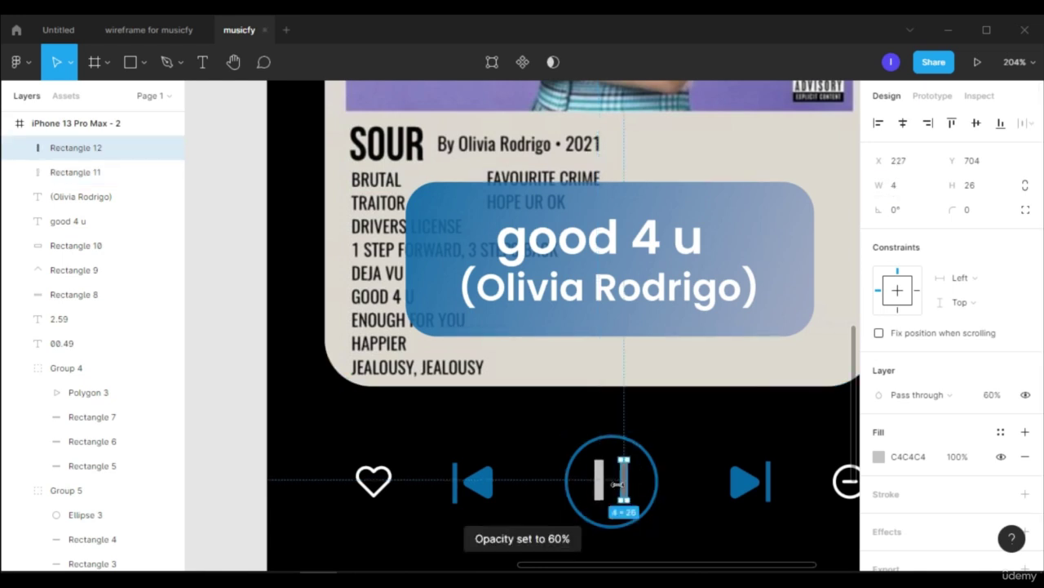
pyautogui.hotkey('ctrl', 'z')
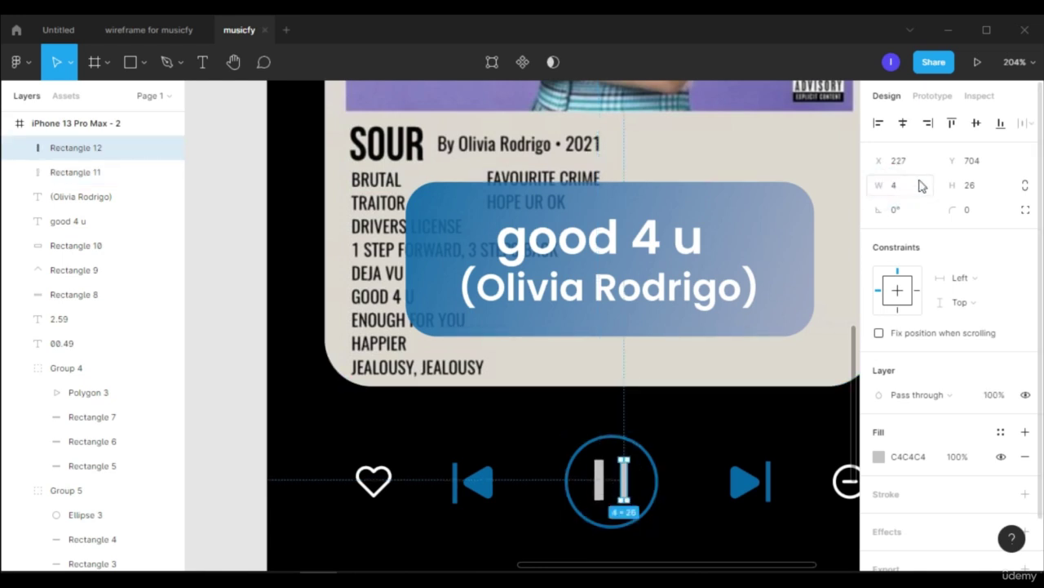
pyautogui.press('Return')
pyautogui.click(602, 481)
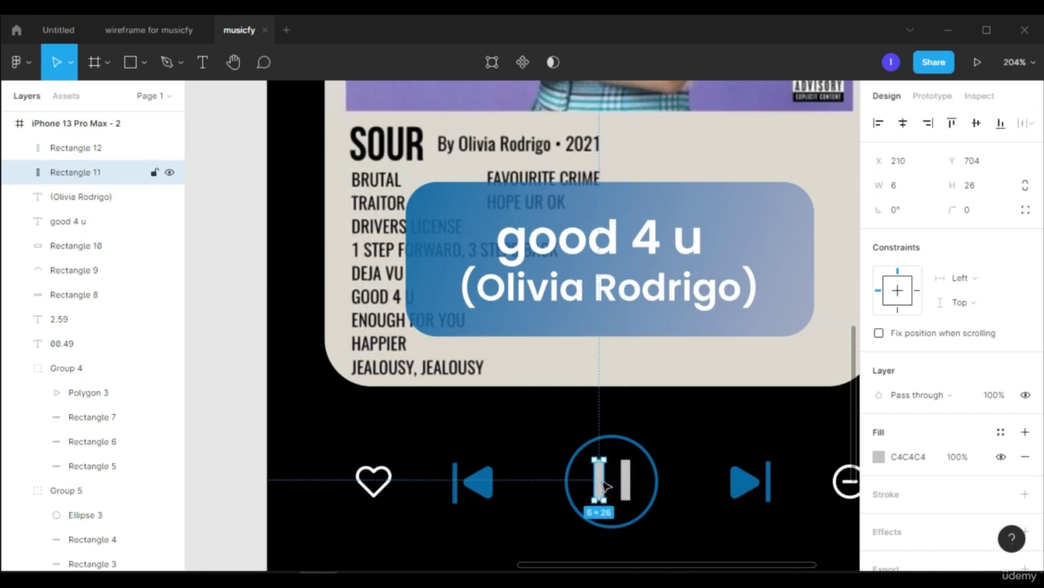
# Step: Fill both pause bars with the blue document colour 0064AC
pyautogui.keyDown('shift'); pyautogui.click(629, 486); pyautogui.keyUp('shift')
pyautogui.scroll(-2, 938, 424)
pyautogui.click(879, 400)
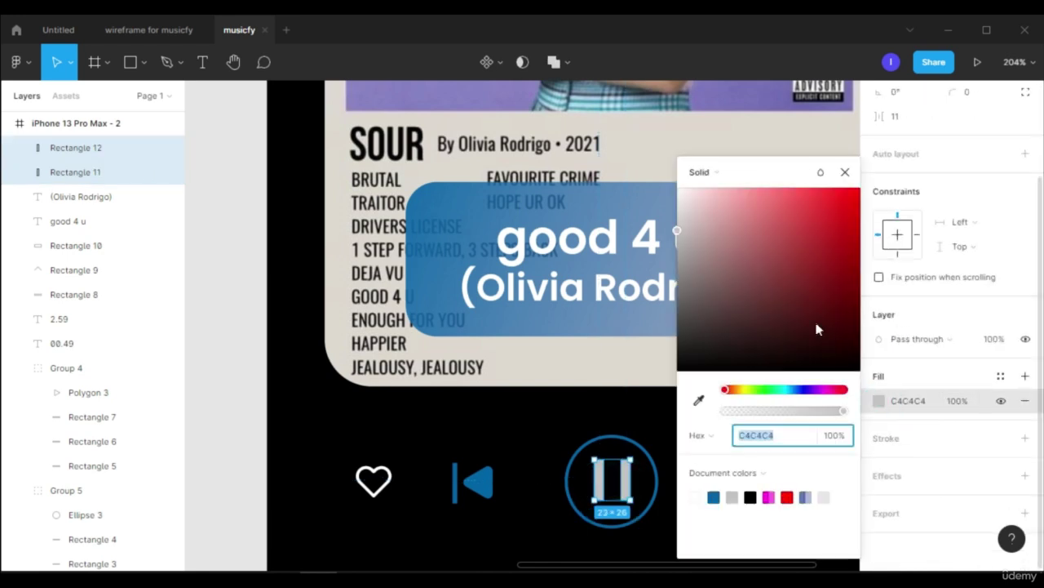
pyautogui.click(698, 400)
pyautogui.click(714, 496)
pyautogui.click(846, 176)
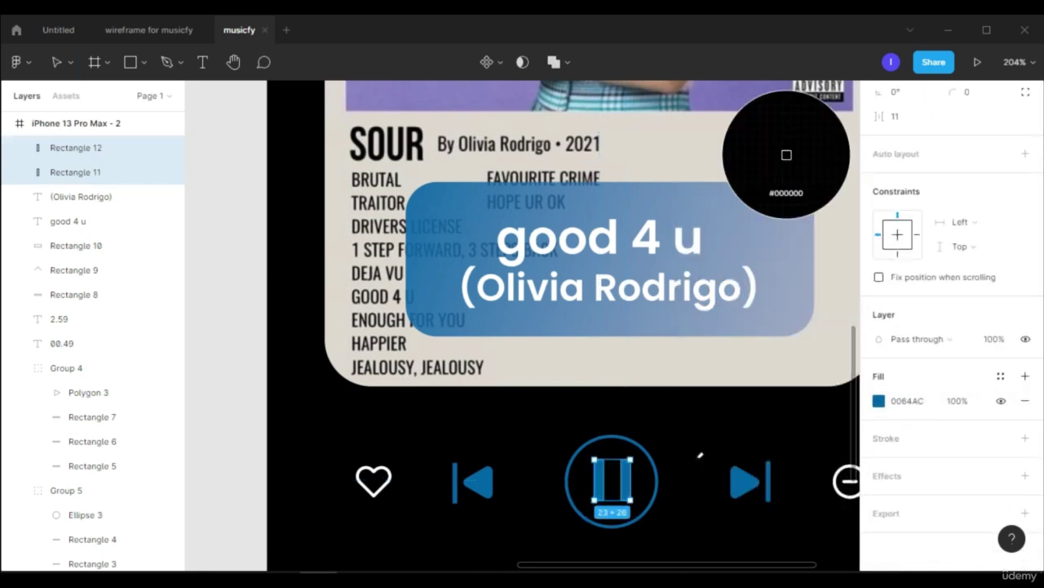
pyautogui.click(878, 401)
pyautogui.click(699, 403)
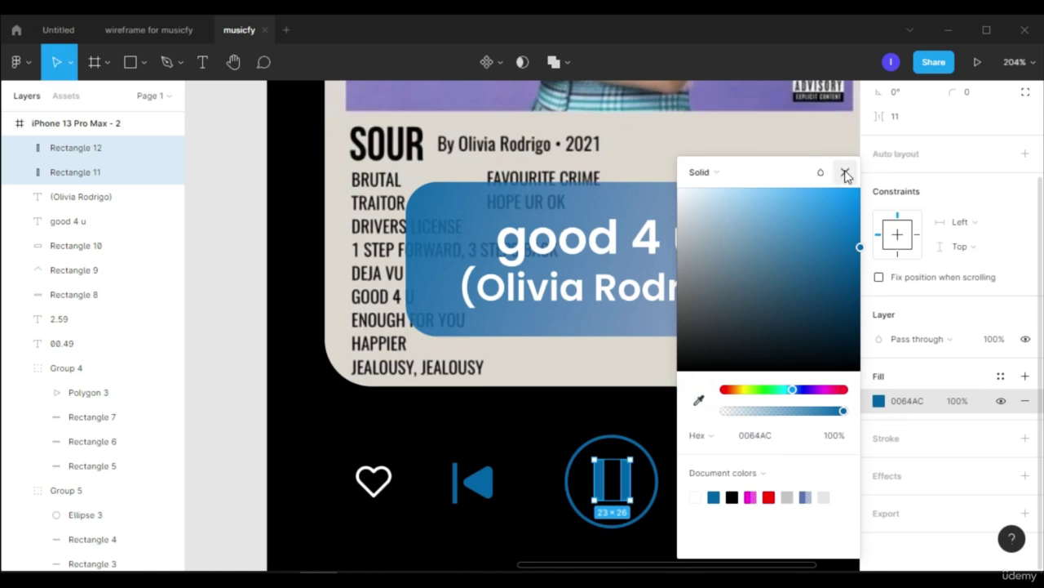
pyautogui.click(845, 173)
# Step: Centre the pair of pause bars within the blue circle
pyautogui.moveTo(618, 482); pyautogui.dragTo(613, 481)
pyautogui.click(695, 425)
pyautogui.hotkey('shift', '1')
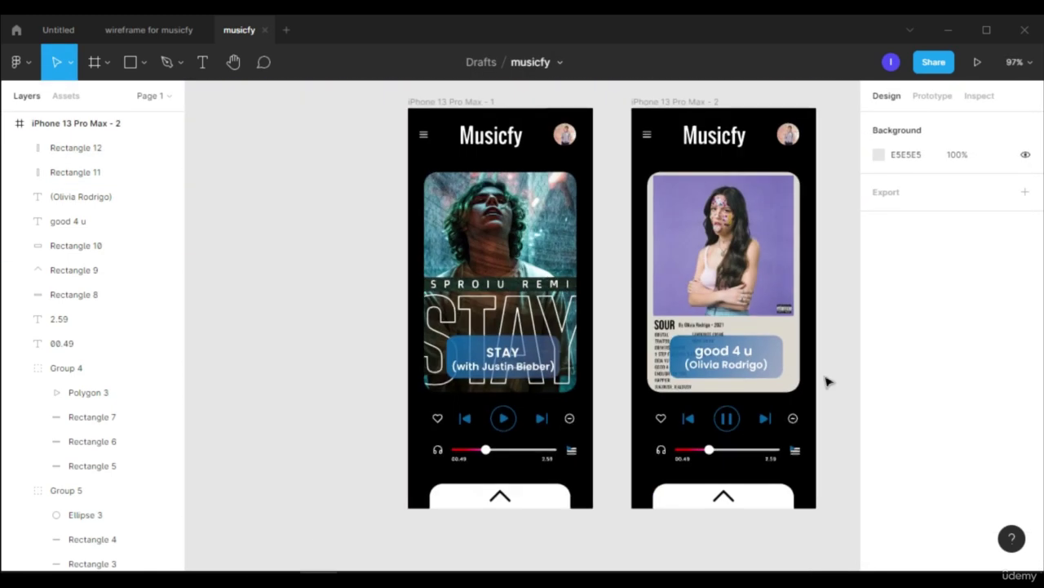
# Step: Move the second frame's slider knob along the track to about X 268 and extend the red-pink progress bar up to it
pyautogui.keyDown('ctrl'); pyautogui.scroll(5, 796, 432); pyautogui.keyUp('ctrl')
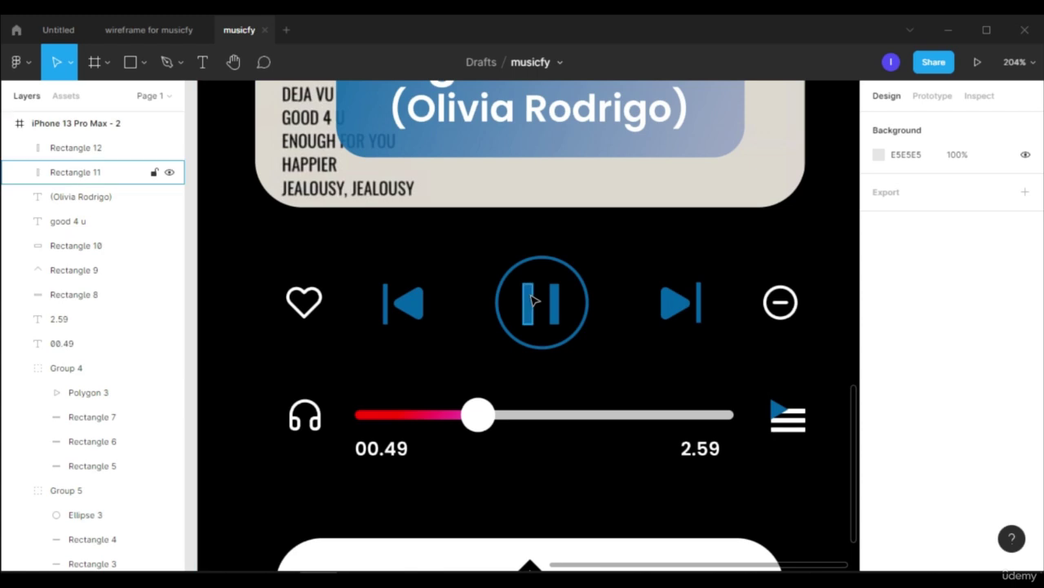
pyautogui.hotkey('shift', '1')
pyautogui.click(667, 324)
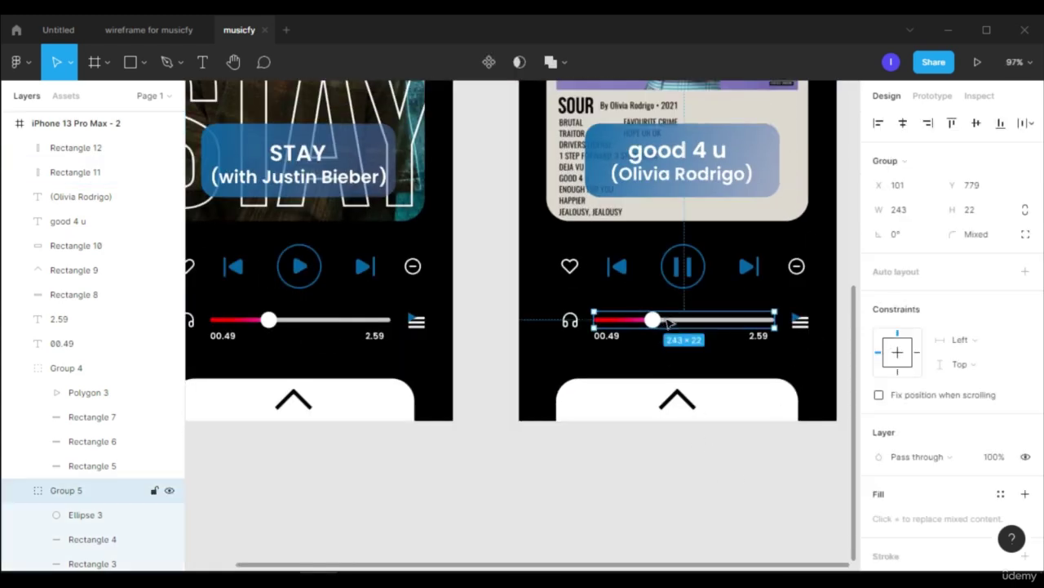
pyautogui.doubleClick(657, 323)
pyautogui.moveTo(655, 323); pyautogui.dragTo(726, 320)
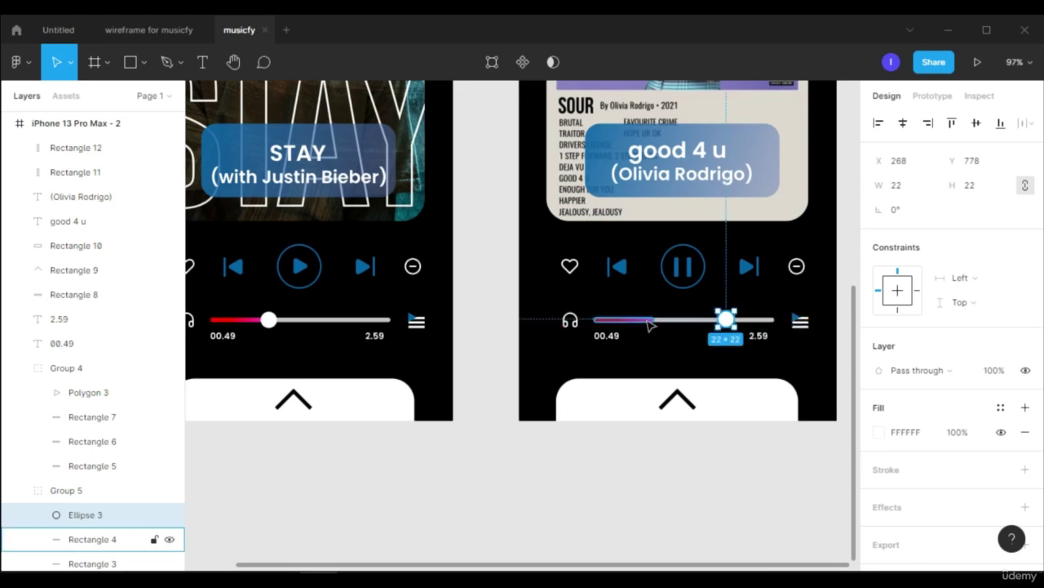
pyautogui.click(650, 325)
pyautogui.scroll(5, 674, 336)
pyautogui.moveTo(625, 299); pyautogui.dragTo(840, 298)
pyautogui.scroll(-5, 790, 355)
pyautogui.click(777, 369)
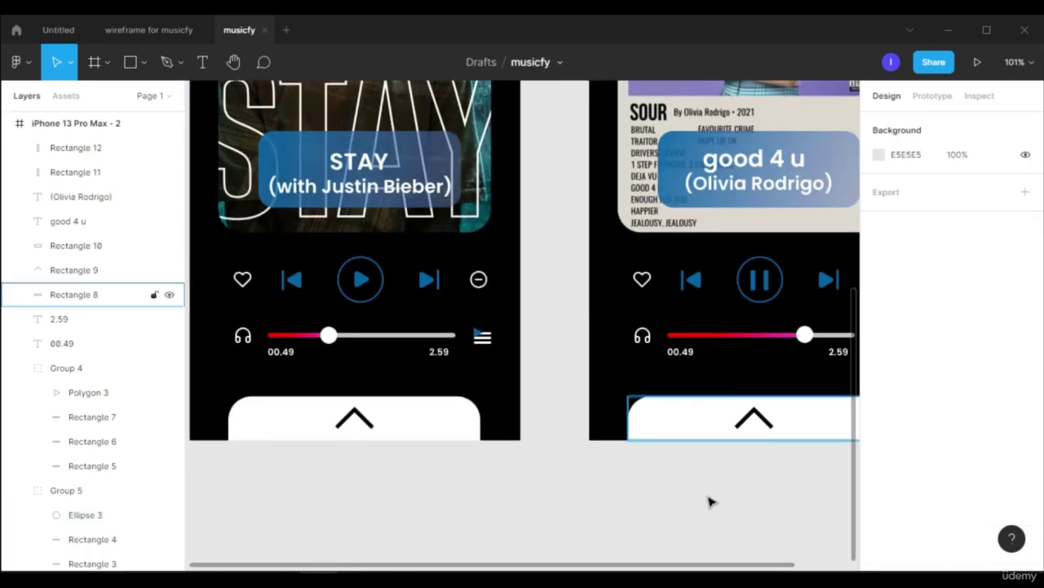
# Step: In the second frame, change the total time to 3.28 and the elapsed time to 2.26
pyautogui.scroll(-2, 720, 504)
pyautogui.click(824, 374)
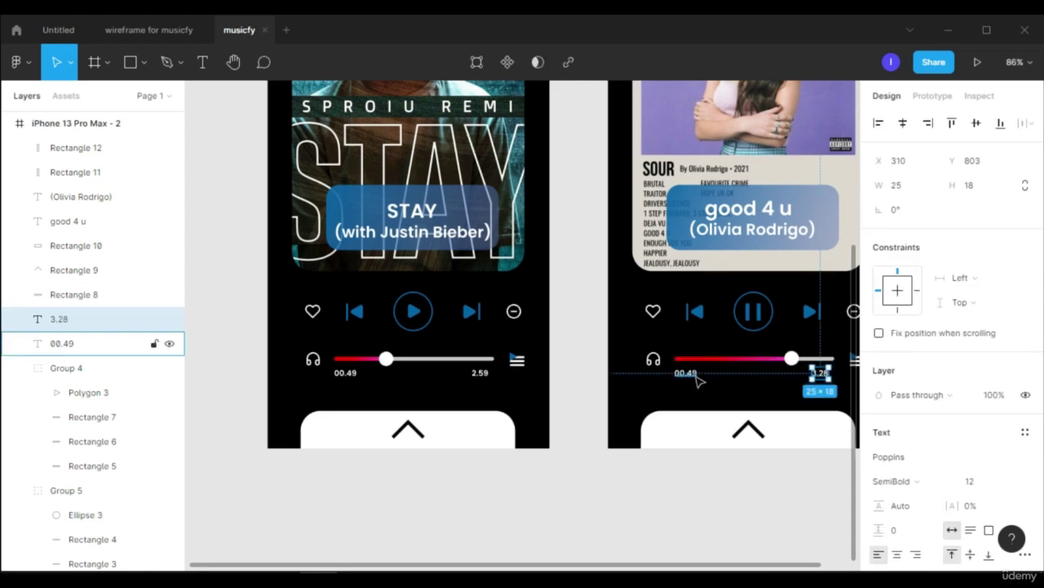
pyautogui.click(687, 373)
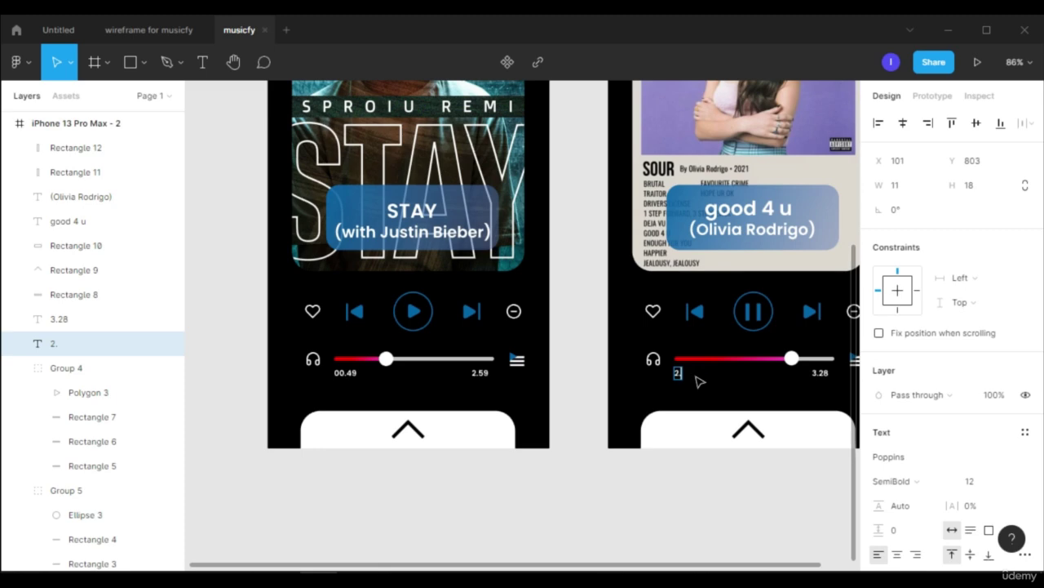
pyautogui.click(710, 380)
pyautogui.click(782, 375)
# Step: Review both player frames, switch to the wireframe for musicfy file and examine the song list layout in its third frame
pyautogui.scroll(-2, 780, 375)
pyautogui.press('h')
pyautogui.moveTo(685, 488); pyautogui.dragTo(501, 548)
pyautogui.scroll(-1, 726, 322)
pyautogui.scroll(1, 725, 324)
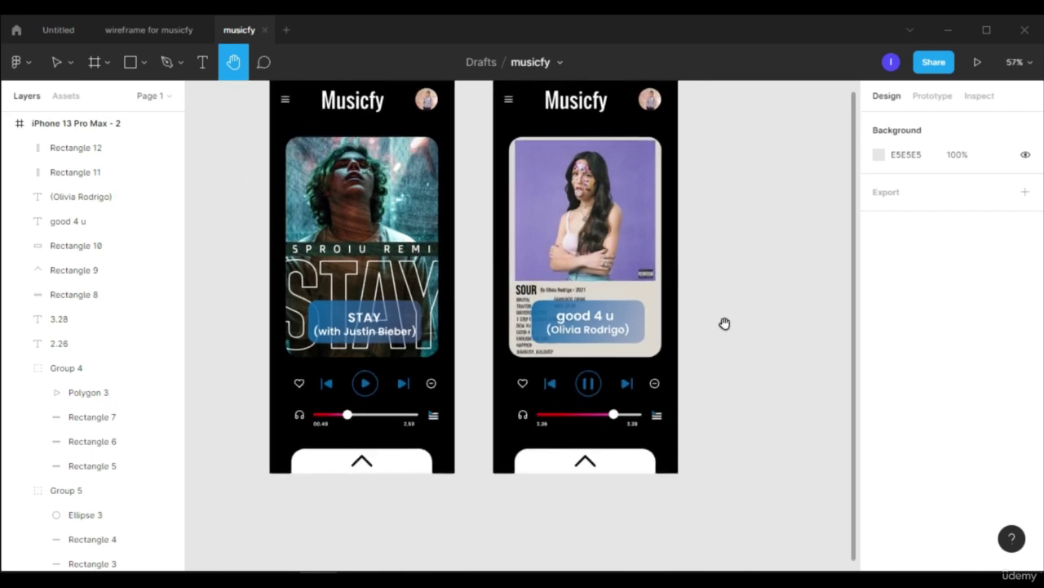
pyautogui.scroll(2, 615, 232)
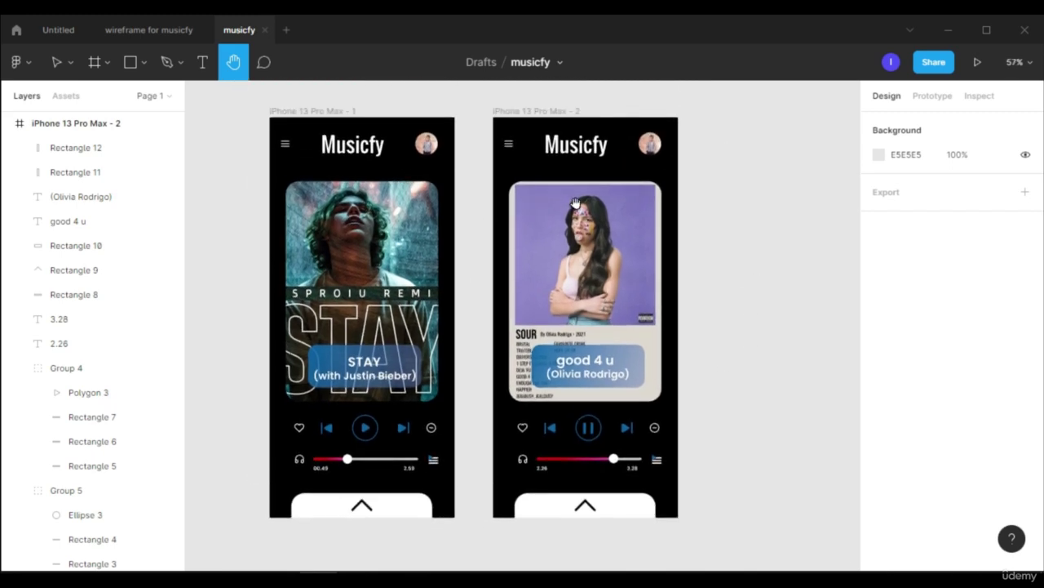
pyautogui.click(148, 30)
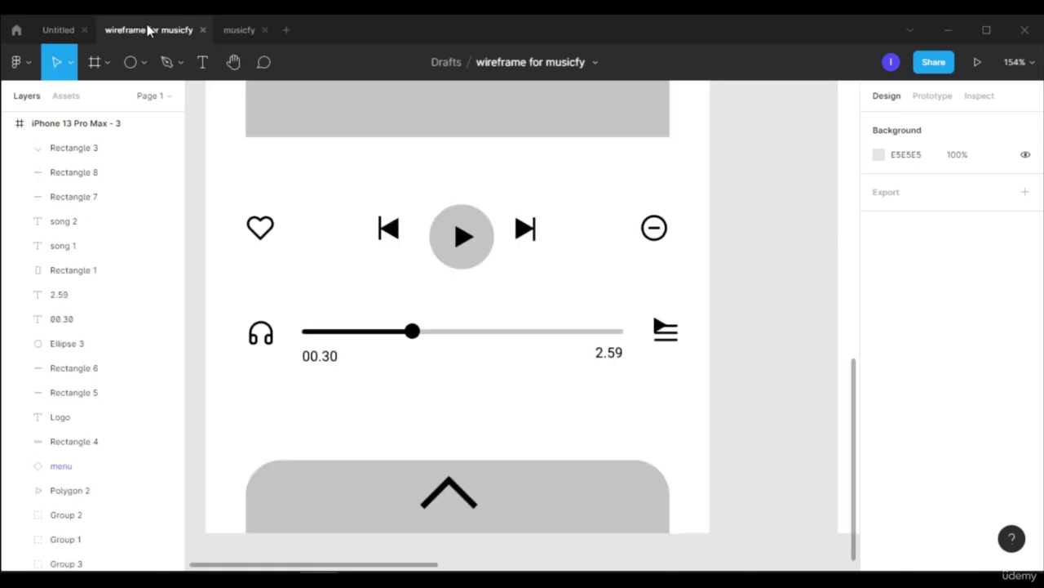
pyautogui.scroll(-5, 604, 178)
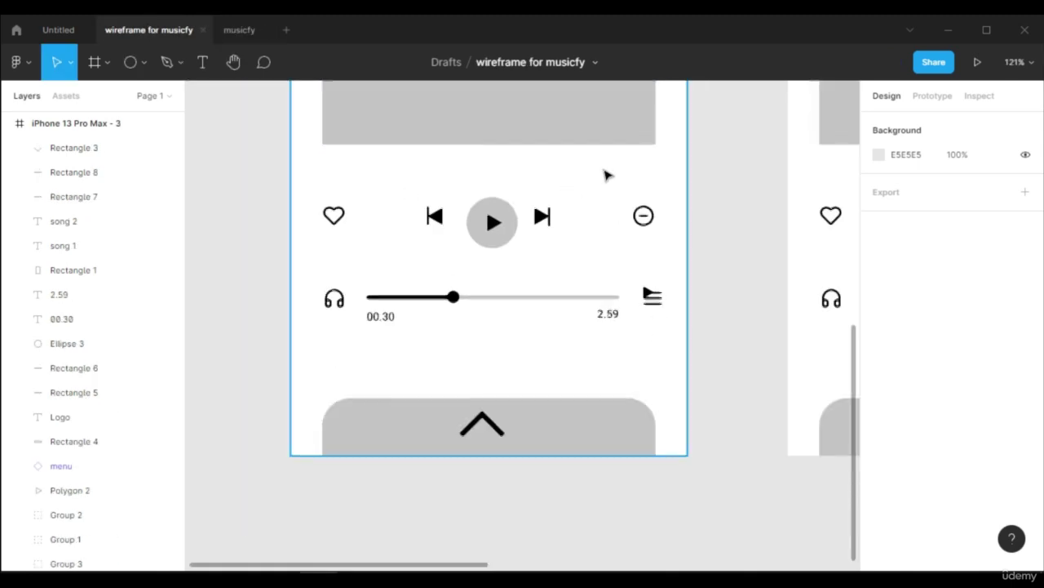
pyautogui.hscroll(3, 746, 326)
pyautogui.scroll(2, 746, 326)
pyautogui.scroll(1, 790, 316)
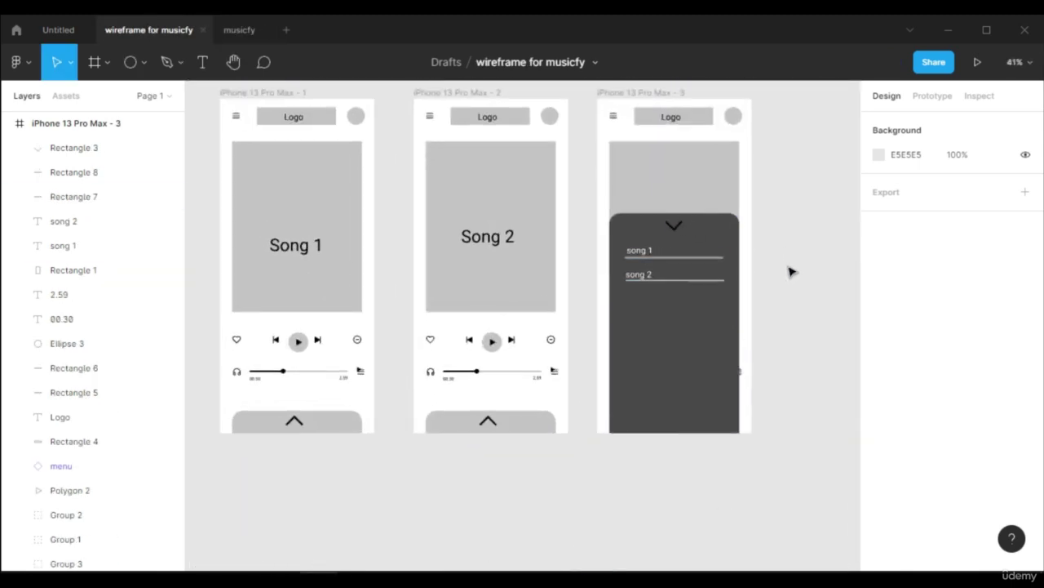
# Step: Switch back to the musicfy file and duplicate the iPhone 13 Pro Max - 2 frame beside the original as a third screen
pyautogui.click(236, 30)
pyautogui.click(555, 111)
pyautogui.scroll(-4, 587, 143)
pyautogui.hotkey('ctrl', 'd')
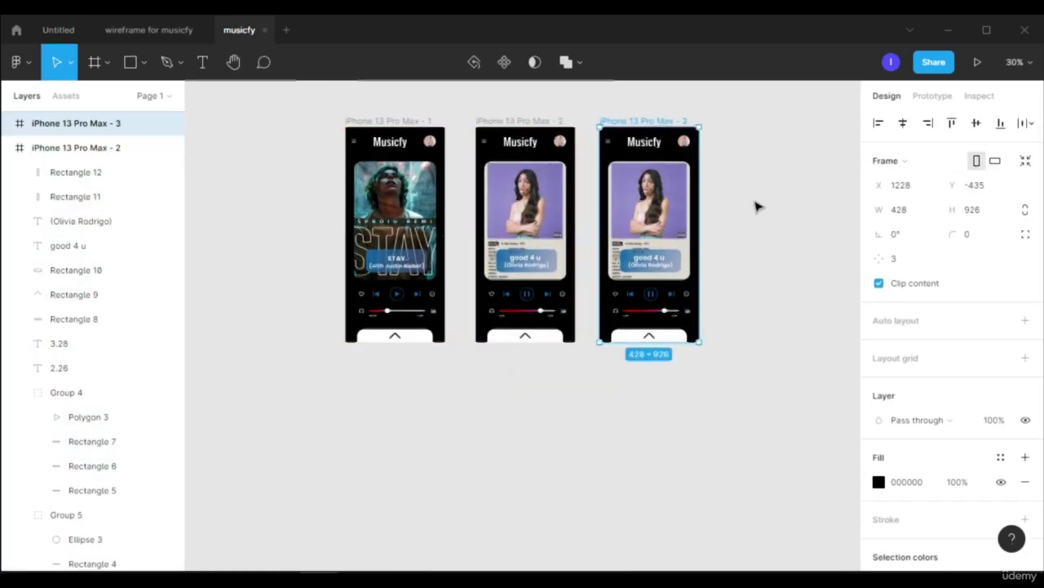
pyautogui.scroll(3, 756, 205)
pyautogui.click(560, 413)
pyautogui.scroll(5, 557, 420)
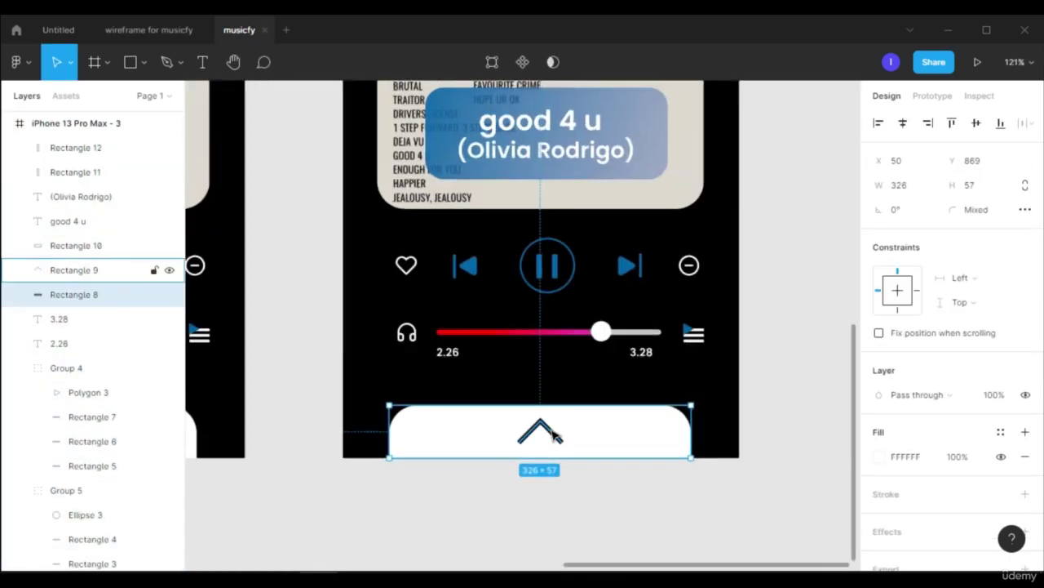
pyautogui.keyDown('shift'); pyautogui.click(551, 431); pyautogui.keyUp('shift')
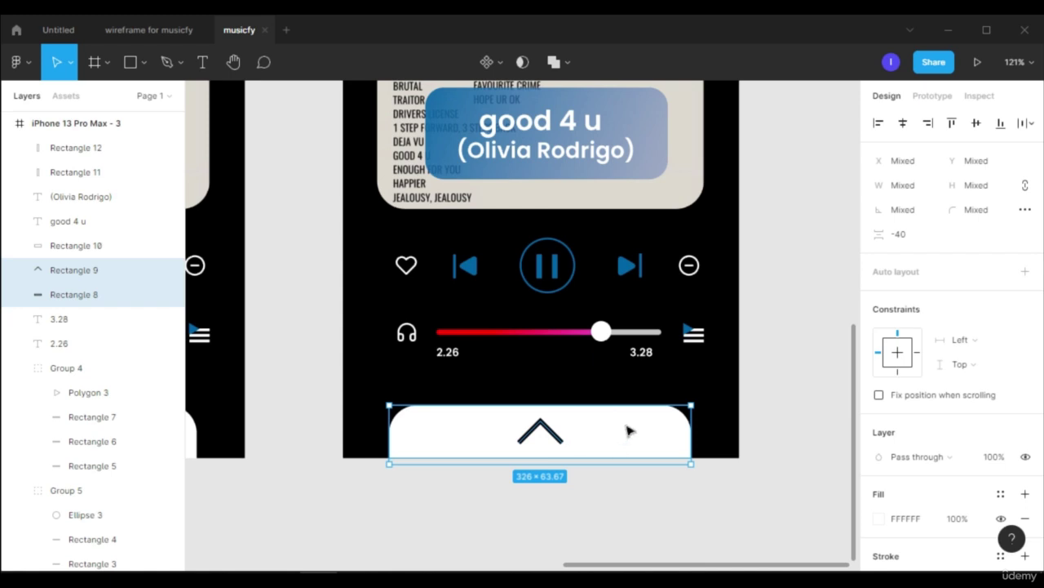
pyautogui.hotkey('ctrl', 'g')
pyautogui.moveTo(599, 404); pyautogui.dragTo(643, 346)
pyautogui.hotkey('ctrl', 'z')
# Step: Stretch the third frame's white bottom panel upward over the player to about 326 × 577
pyautogui.click(587, 388)
pyautogui.click(598, 414)
pyautogui.scroll(-3, 598, 397)
pyautogui.scroll(4, 603, 237)
pyautogui.scroll(-2, 693, 298)
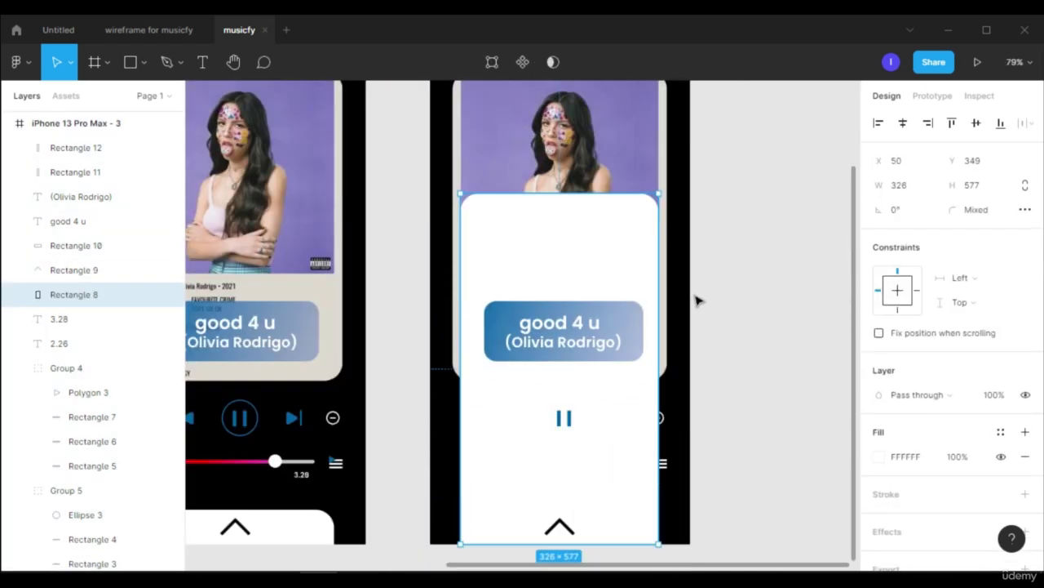
# Step: Move the third frame's black arrow to the top of the white panel and rotate it to 135° so it points down
pyautogui.moveTo(563, 522); pyautogui.dragTo(565, 222)
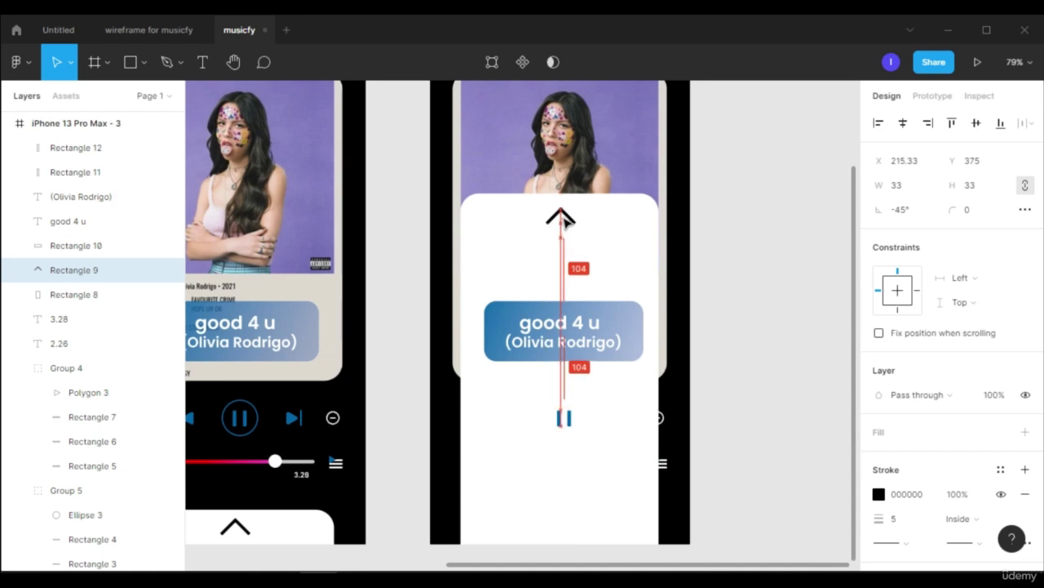
pyautogui.click(914, 215)
pyautogui.write('45180')
pyautogui.press('Return')
pyautogui.moveTo(581, 237); pyautogui.dragTo(577, 272)
pyautogui.moveTo(563, 232); pyautogui.dragTo(562, 215)
# Step: Bring the third frame's white panel to the front so it covers the song label and pause bars
pyautogui.click(606, 245)
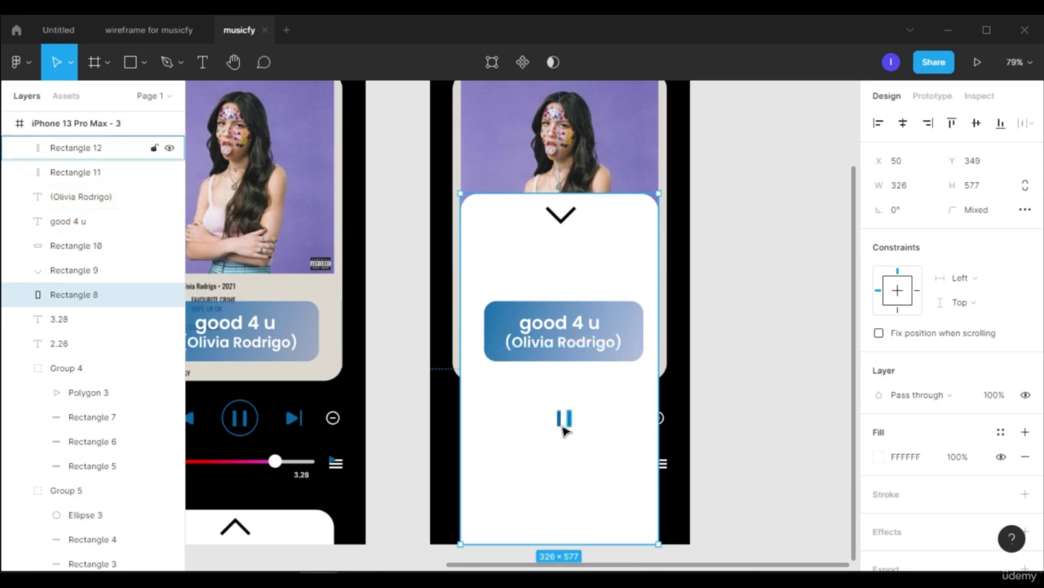
pyautogui.rightClick(582, 227)
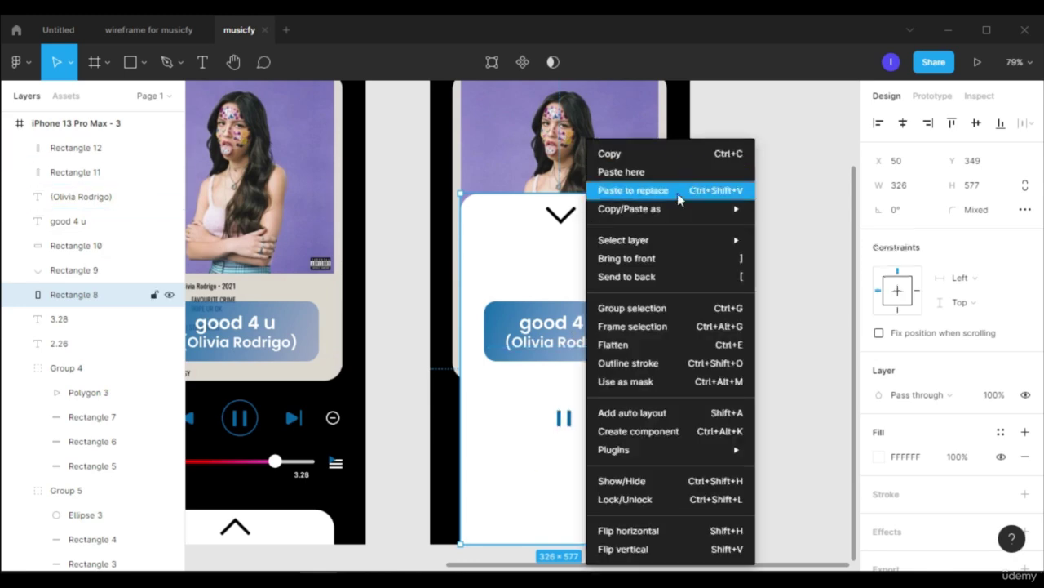
pyautogui.click(690, 261)
pyautogui.rightClick(630, 253)
pyautogui.click(716, 258)
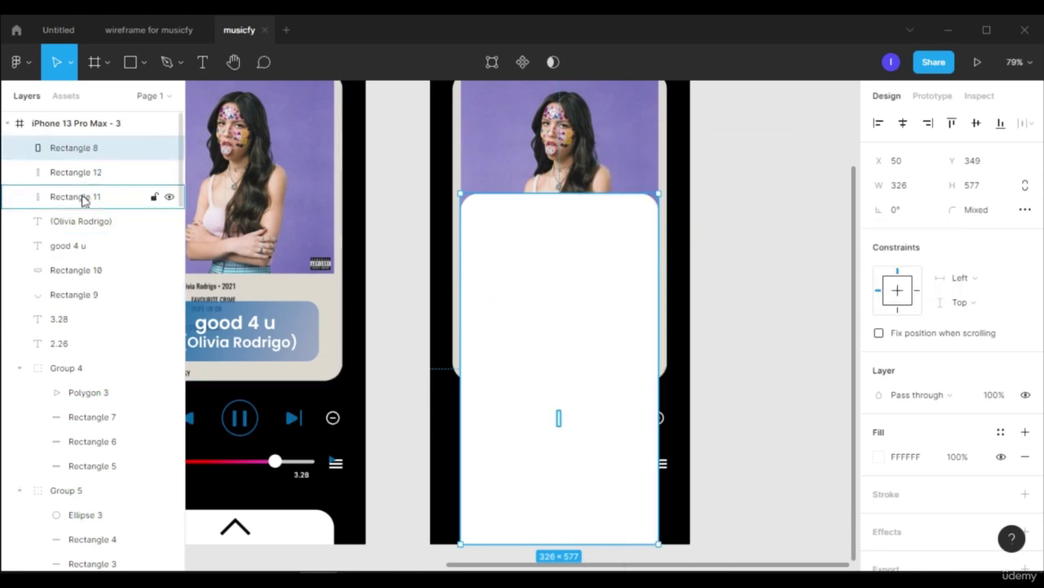
# Step: Bring the down arrow to the front, above the white panel
pyautogui.click(75, 294)
pyautogui.rightClick(559, 214)
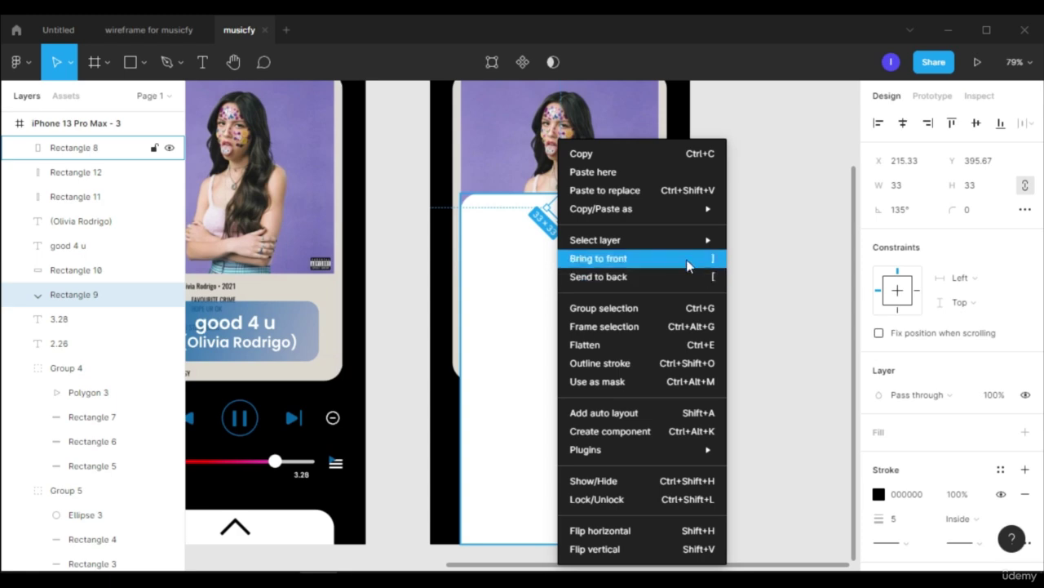
pyautogui.click(688, 261)
pyautogui.rightClick(559, 214)
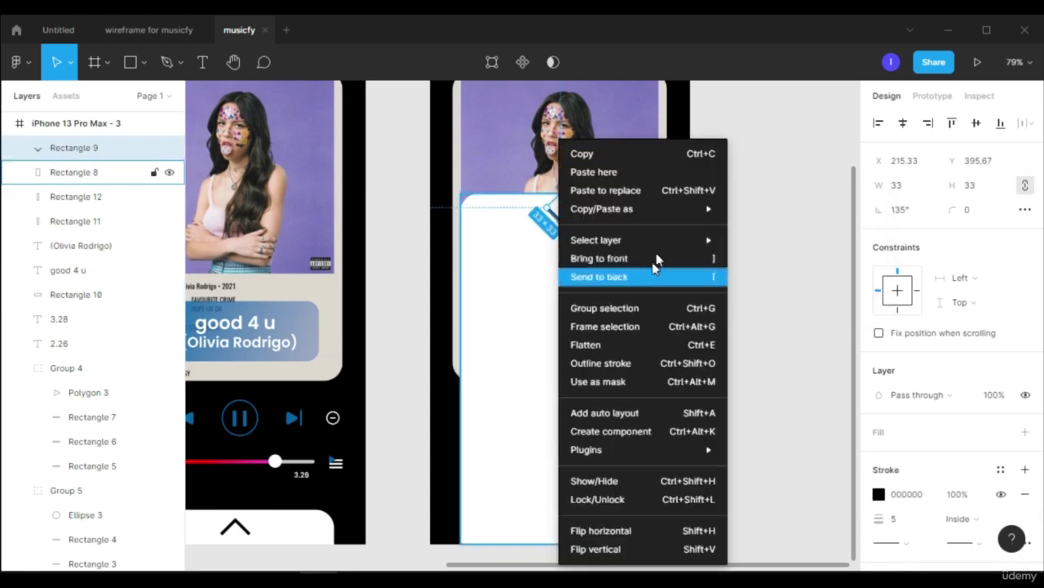
pyautogui.click(656, 259)
pyautogui.click(589, 279)
pyautogui.click(563, 210)
pyautogui.click(621, 328)
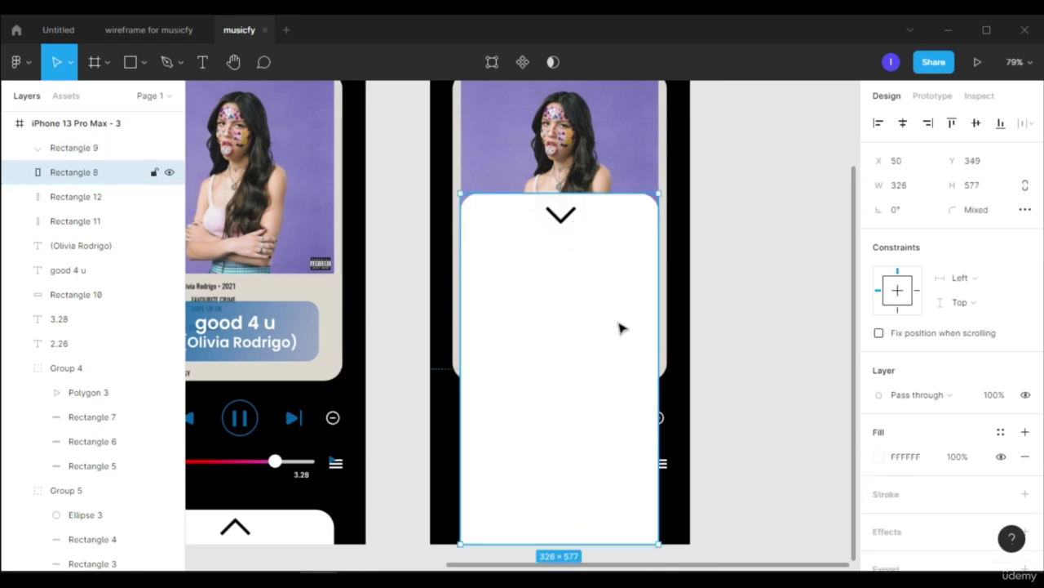
# Step: Draw a thin horizontal rectangle about 236 × 3 below the down arrow on the third frame's white panel
pyautogui.click(145, 65)
pyautogui.click(167, 91)
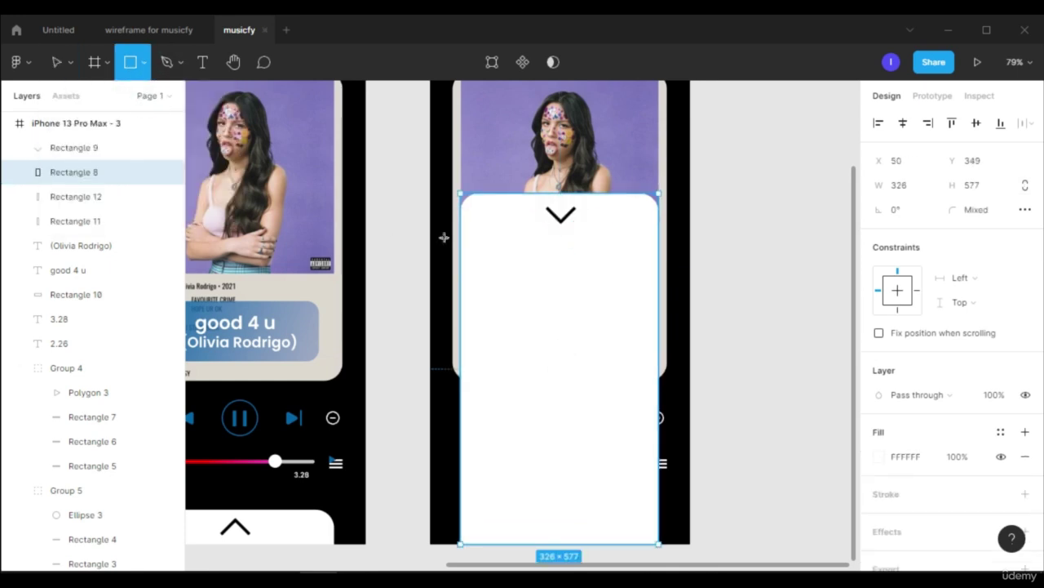
pyautogui.moveTo(490, 278)
pyautogui.mouseDown()
pyautogui.moveTo(643, 281)
pyautogui.moveTo(597, 289)
pyautogui.mouseUp()
pyautogui.click(592, 273)
pyautogui.click(596, 279)
pyautogui.click(901, 187)
pyautogui.click(971, 186)
pyautogui.write('4')
pyautogui.press('Return')
# Step: Fill the thin divider line on the white panel with black
pyautogui.click(617, 287)
pyautogui.click(615, 280)
pyautogui.scroll(-1, 885, 392)
pyautogui.click(880, 401)
pyautogui.moveTo(804, 326); pyautogui.dragTo(870, 404)
pyautogui.click(845, 172)
pyautogui.scroll(1, 984, 206)
# Step: Duplicate the black divider line directly below the first one
pyautogui.click(593, 282)
pyautogui.moveTo(592, 280); pyautogui.dragTo(612, 325)
pyautogui.click(575, 297)
pyautogui.click(618, 283)
pyautogui.click(606, 356)
# Step: Add the song title text "good 4 u(Olivia Rodrigo)" above the first divider line at font size 20
pyautogui.press('t')
pyautogui.moveTo(489, 263); pyautogui.dragTo(627, 282)
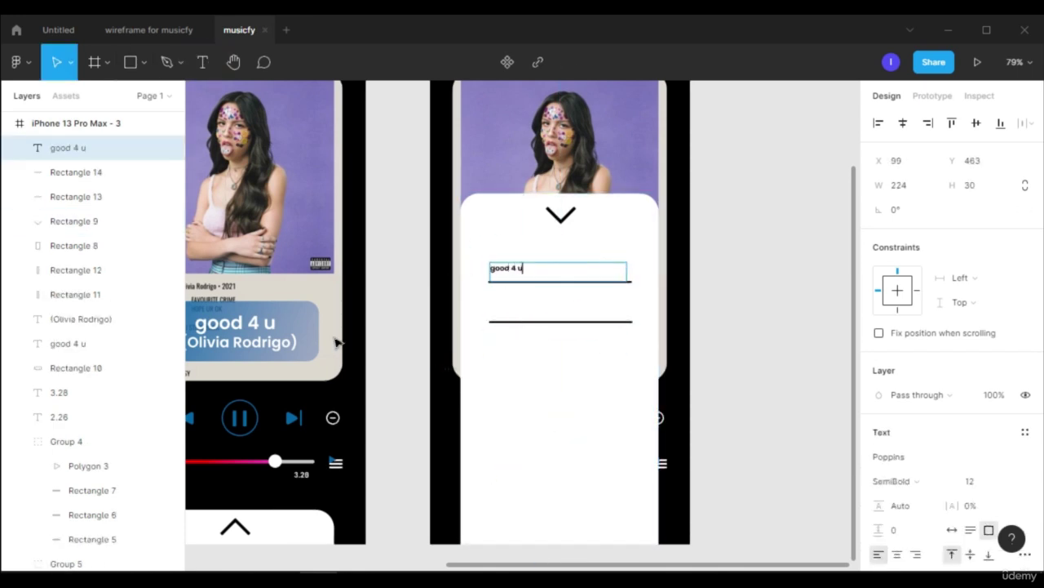
pyautogui.click(555, 269)
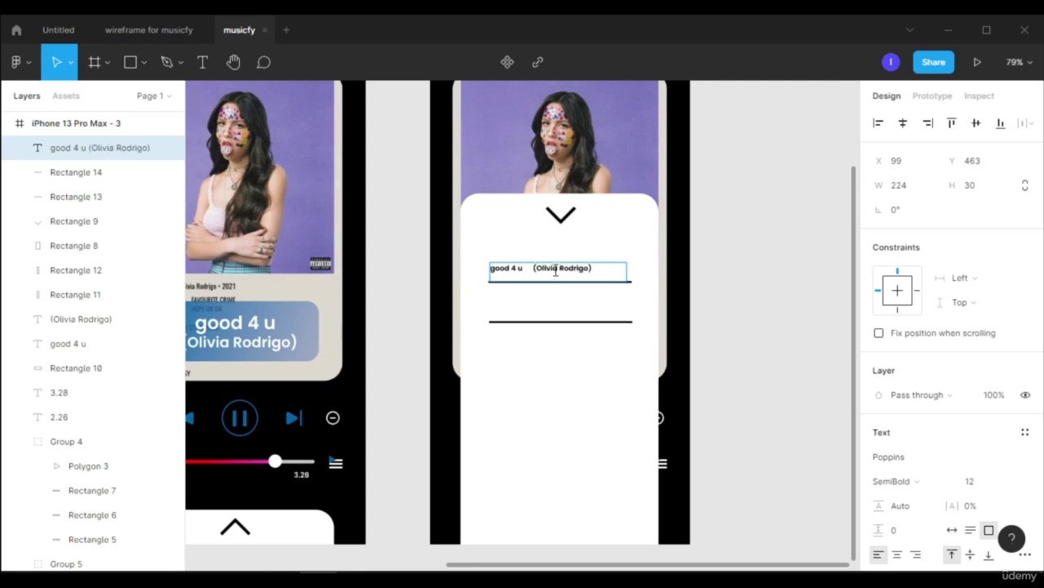
pyautogui.scroll(-2, 902, 420)
pyautogui.click(1016, 327)
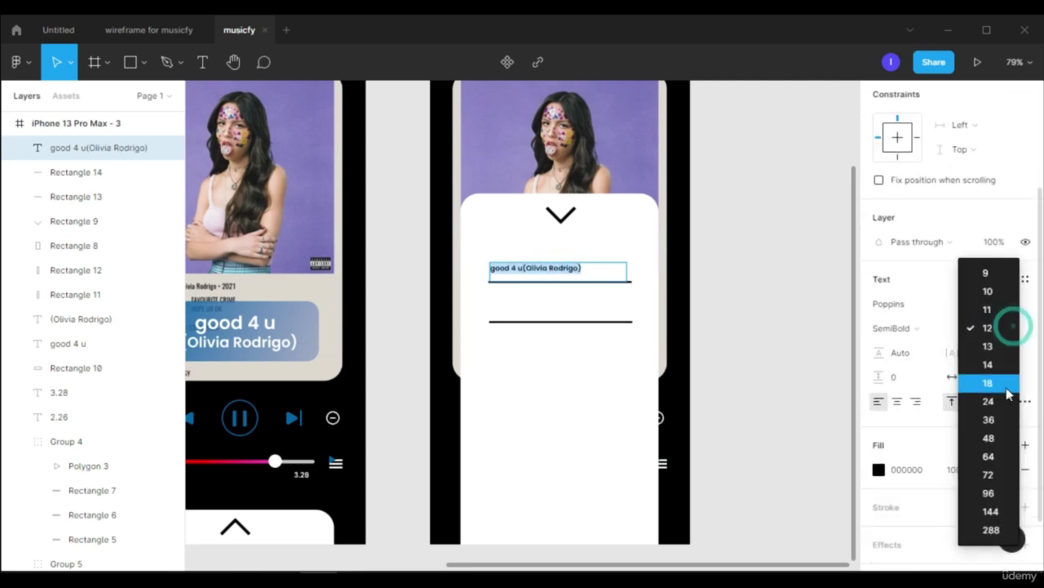
pyautogui.click(1012, 383)
# Step: Widen the song title's text box to about 299 × 30 and place it just above the first divider line
pyautogui.click(632, 266)
pyautogui.click(618, 270)
pyautogui.click(571, 381)
pyautogui.moveTo(627, 265)
pyautogui.mouseDown()
pyautogui.moveTo(672, 267)
pyautogui.moveTo(614, 276)
pyautogui.mouseUp()
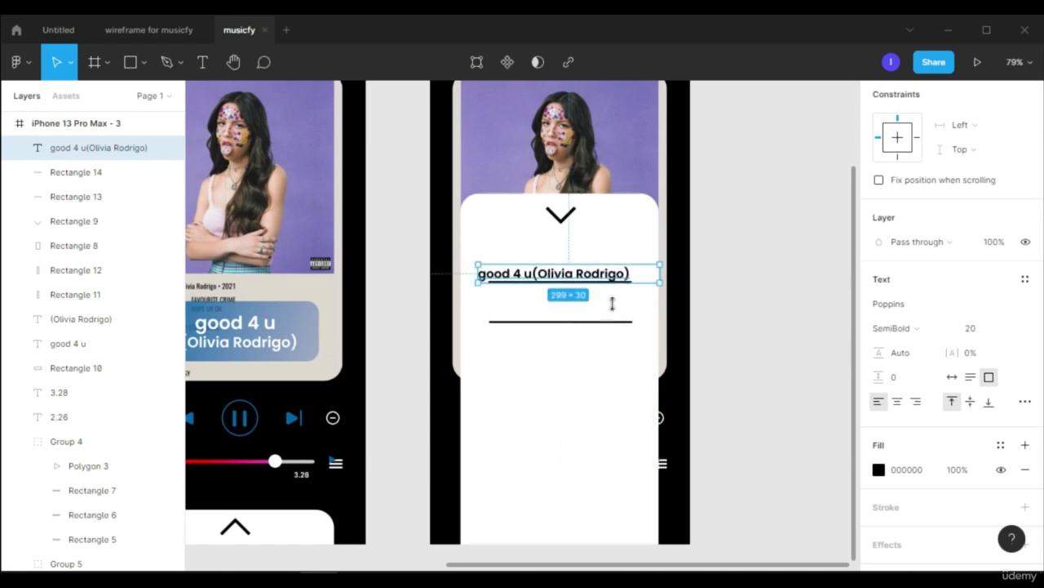
pyautogui.click(541, 355)
pyautogui.scroll(3, 542, 356)
pyautogui.moveTo(586, 239); pyautogui.dragTo(588, 233)
pyautogui.click(612, 281)
pyautogui.click(633, 243)
# Step: Shift both black divider lines left so they start level with the song title
pyautogui.click(611, 255)
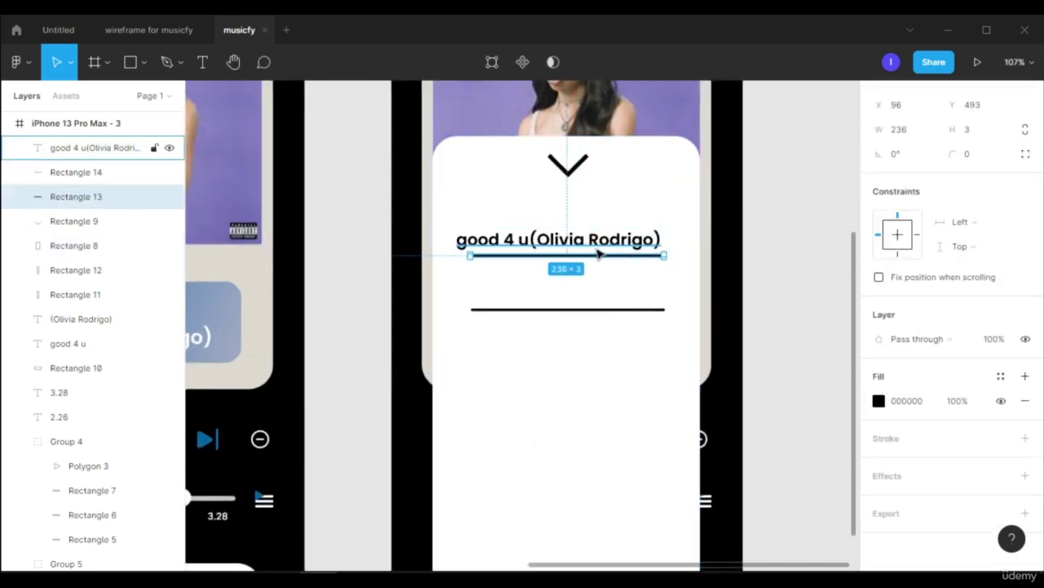
pyautogui.moveTo(594, 274); pyautogui.dragTo(582, 272)
pyautogui.hotkey('ctrl', 'z')
pyautogui.scroll(5, 610, 274)
pyautogui.scroll(-4, 663, 258)
pyautogui.moveTo(667, 240); pyautogui.dragTo(649, 242)
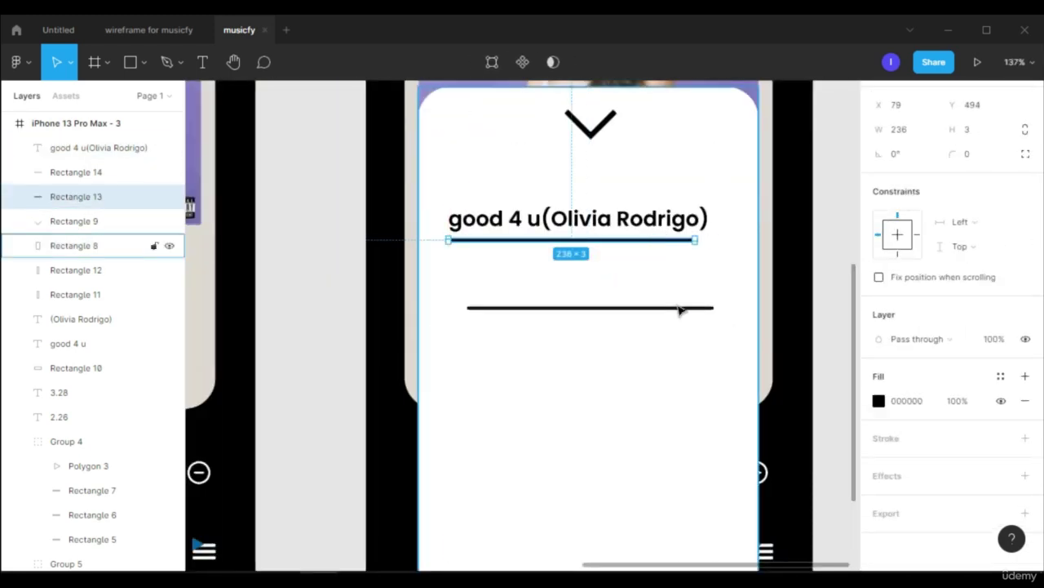
pyautogui.moveTo(681, 310); pyautogui.dragTo(662, 313)
# Step: Duplicate the song title above the second divider line and replace its text with "STAY"
pyautogui.click(630, 221)
pyautogui.moveTo(629, 221); pyautogui.dragTo(629, 294)
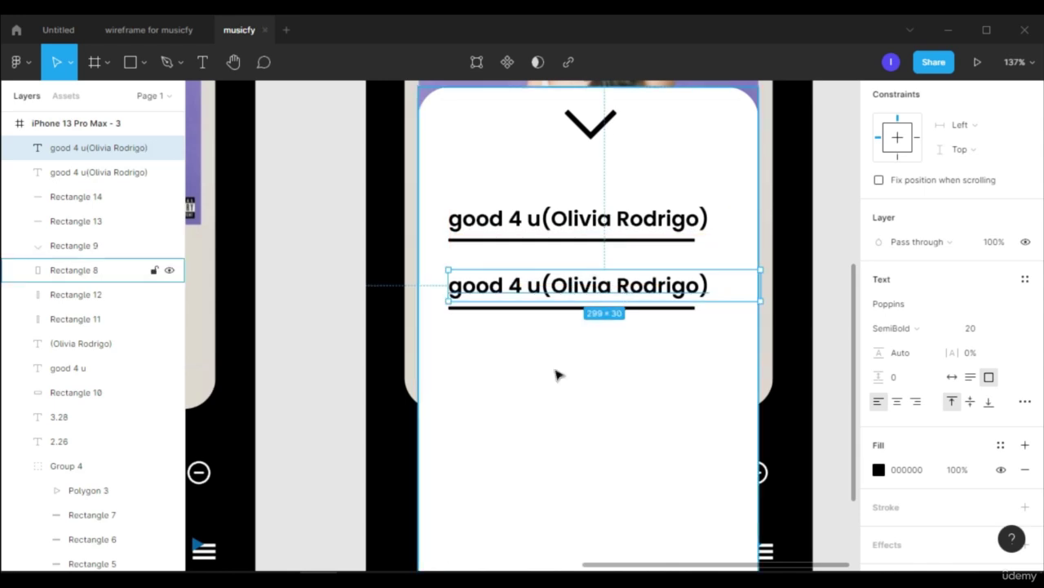
pyautogui.scroll(-2, 556, 374)
pyautogui.scroll(1, 566, 285)
pyautogui.doubleClick(561, 216)
pyautogui.write('STAY(')
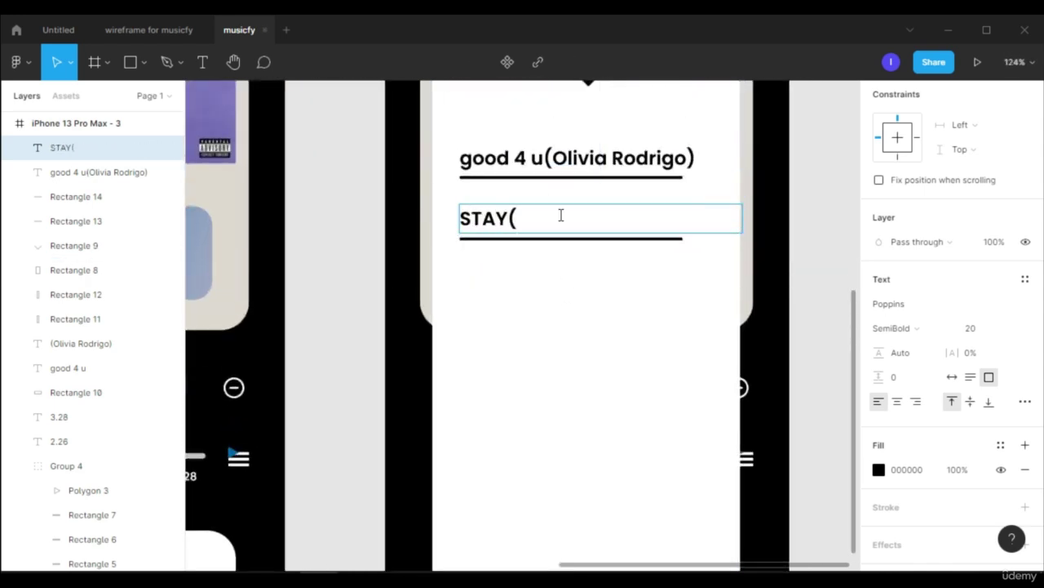
pyautogui.press('BackSpace')
# Step: Copy the "(with Justin Bieber)" text from the first frame's song label
pyautogui.scroll(-5, 576, 213)
pyautogui.write('h')
pyautogui.click(338, 504)
pyautogui.press('h')
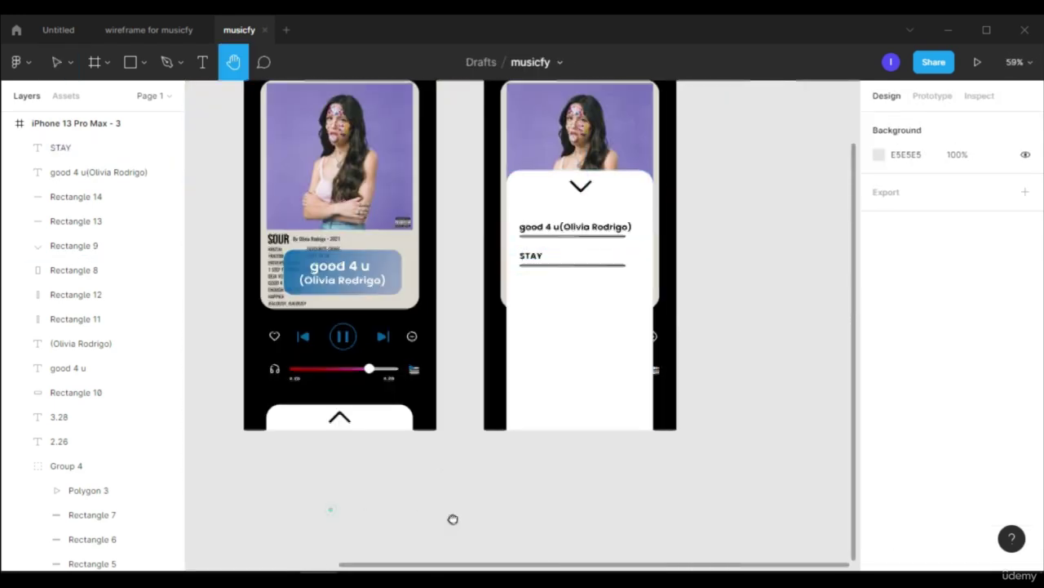
pyautogui.moveTo(454, 517); pyautogui.dragTo(855, 527)
pyautogui.press('v')
pyautogui.doubleClick(510, 292)
pyautogui.hotkey('ctrl', 'c')
# Step: Append the copied artist text to the second list entry so it reads "STAY (with Justin Bieber)"
pyautogui.write('h')
pyautogui.click(643, 508)
pyautogui.hotkey('ctrl', 'z')
pyautogui.hotkey('ctrl', 'z')
pyautogui.press('h')
pyautogui.moveTo(816, 481); pyautogui.dragTo(476, 528)
pyautogui.press('v')
pyautogui.doubleClick(598, 315)
pyautogui.click(613, 311)
pyautogui.hotkey('ctrl', 'v')
pyautogui.click(700, 521)
pyautogui.scroll(3, 797, 303)
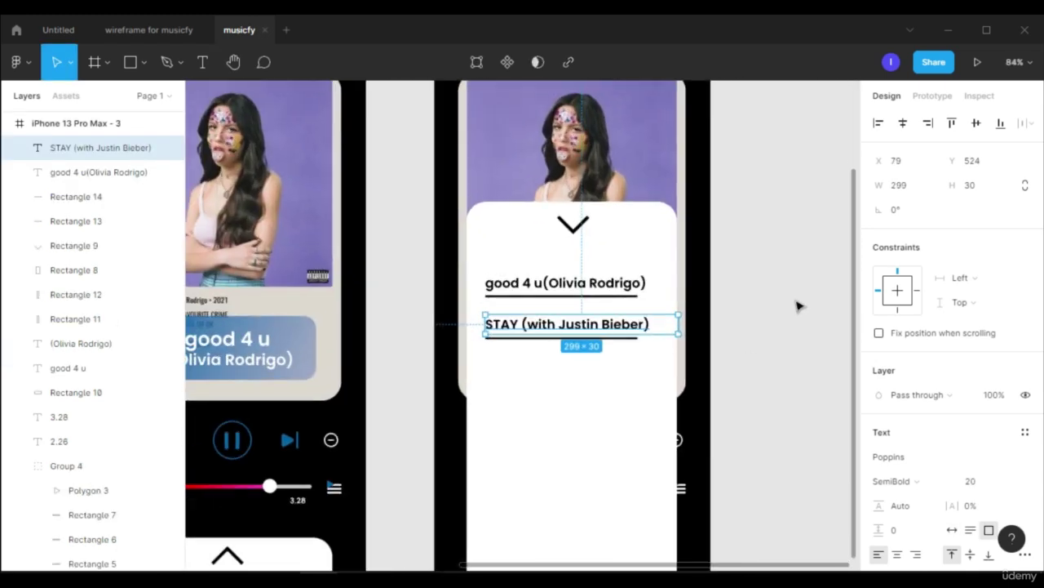
# Step: Fill the "good 4 u(Olivia Rodrigo)" list entry with the blue 0064AC
pyautogui.click(571, 282)
pyautogui.scroll(-3, 882, 400)
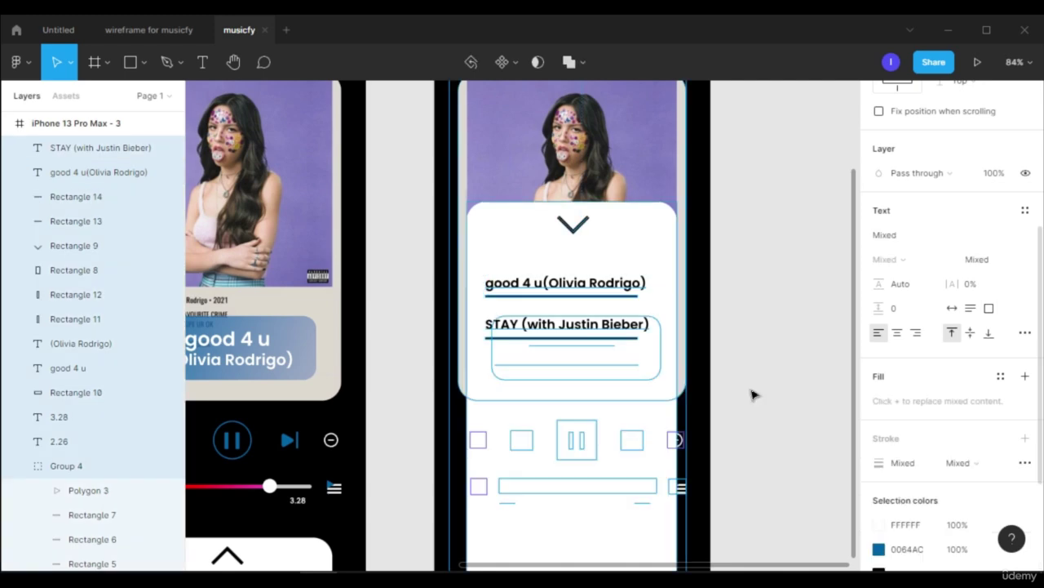
pyautogui.click(571, 283)
pyautogui.scroll(-3, 939, 326)
pyautogui.click(879, 400)
pyautogui.click(713, 497)
pyautogui.click(846, 172)
pyautogui.click(879, 401)
pyautogui.click(699, 399)
pyautogui.click(846, 172)
# Step: Draw a 10 × 39 vertical bar in the empty part of the white panel and duplicate it twice with 2 px gaps
pyautogui.click(145, 63)
pyautogui.click(154, 104)
pyautogui.moveTo(546, 399)
pyautogui.mouseDown()
pyautogui.moveTo(554, 430)
pyautogui.moveTo(560, 415)
pyautogui.mouseUp()
pyautogui.moveTo(560, 415); pyautogui.dragTo(569, 415)
pyautogui.scroll(8, 575, 418)
pyautogui.moveTo(492, 359); pyautogui.dragTo(486, 358)
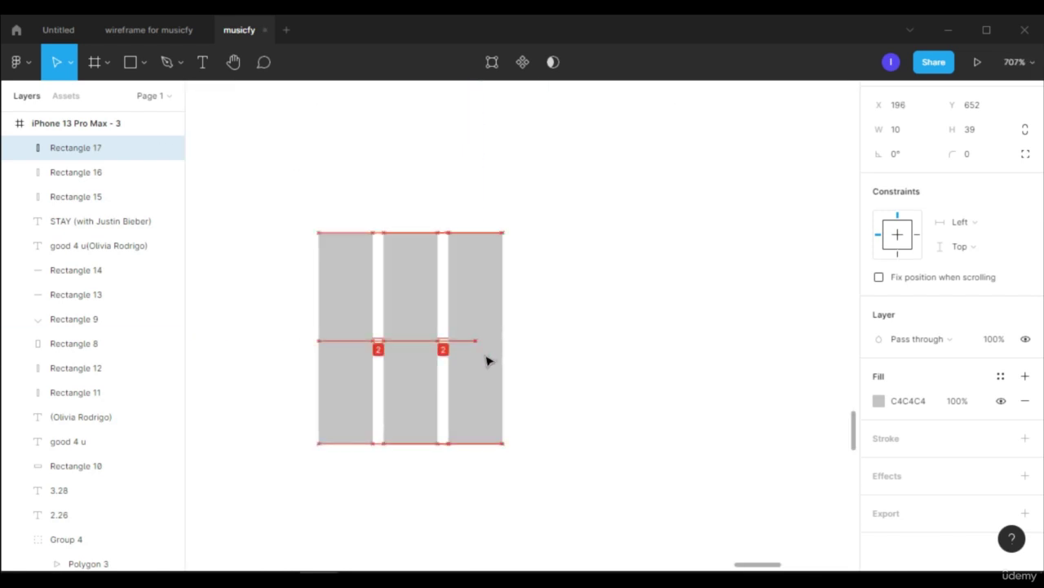
# Step: Shorten the three bars from their top edges to heights of about 21, 32 and 6
pyautogui.click(350, 278)
pyautogui.moveTo(350, 233); pyautogui.dragTo(352, 329)
pyautogui.click(412, 285)
pyautogui.moveTo(414, 233); pyautogui.dragTo(415, 270)
pyautogui.click(490, 273)
pyautogui.moveTo(476, 233); pyautogui.dragTo(476, 410)
# Step: Group the three bars and fill the group with the blue 0064AC
pyautogui.scroll(-3, 565, 343)
pyautogui.click(439, 366)
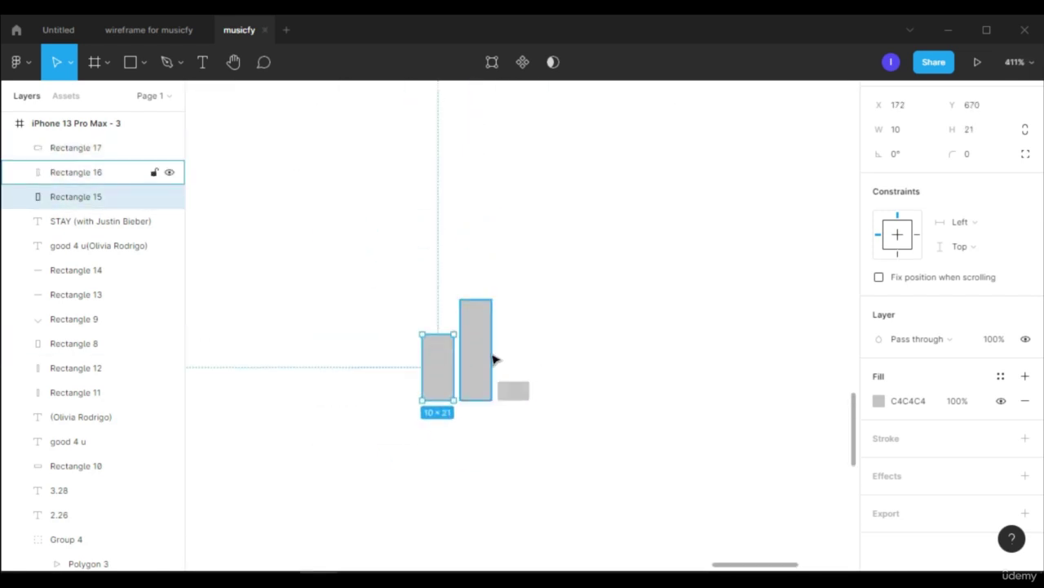
pyautogui.keyDown('shift'); pyautogui.click(487, 359); pyautogui.keyUp('shift')
pyautogui.keyDown('shift'); pyautogui.click(514, 390); pyautogui.keyUp('shift')
pyautogui.hotkey('ctrl', 'g')
pyautogui.click(879, 438)
pyautogui.click(699, 399)
pyautogui.click(714, 497)
pyautogui.click(845, 172)
pyautogui.scroll(-4, 761, 284)
pyautogui.click(880, 439)
pyautogui.click(699, 400)
pyautogui.click(845, 172)
# Step: Place the blue bar group just to the right of the "good 4 u(Olivia Rodrigo)" list entry
pyautogui.scroll(-1, 819, 257)
pyautogui.moveTo(637, 324); pyautogui.dragTo(809, 116)
pyautogui.scroll(-5, 816, 364)
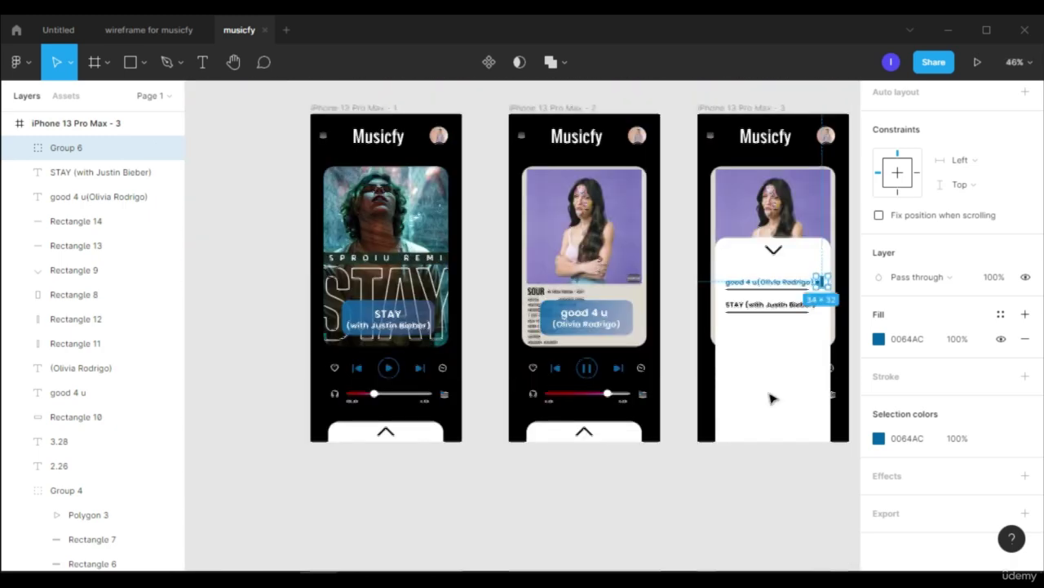
pyautogui.press('space')
pyautogui.moveTo(753, 533); pyautogui.dragTo(613, 522)
pyautogui.scroll(5, 616, 359)
pyautogui.moveTo(616, 380); pyautogui.dragTo(768, 368)
pyautogui.scroll(3, 983, 219)
pyautogui.moveTo(621, 271); pyautogui.dragTo(611, 282)
pyautogui.click(753, 282)
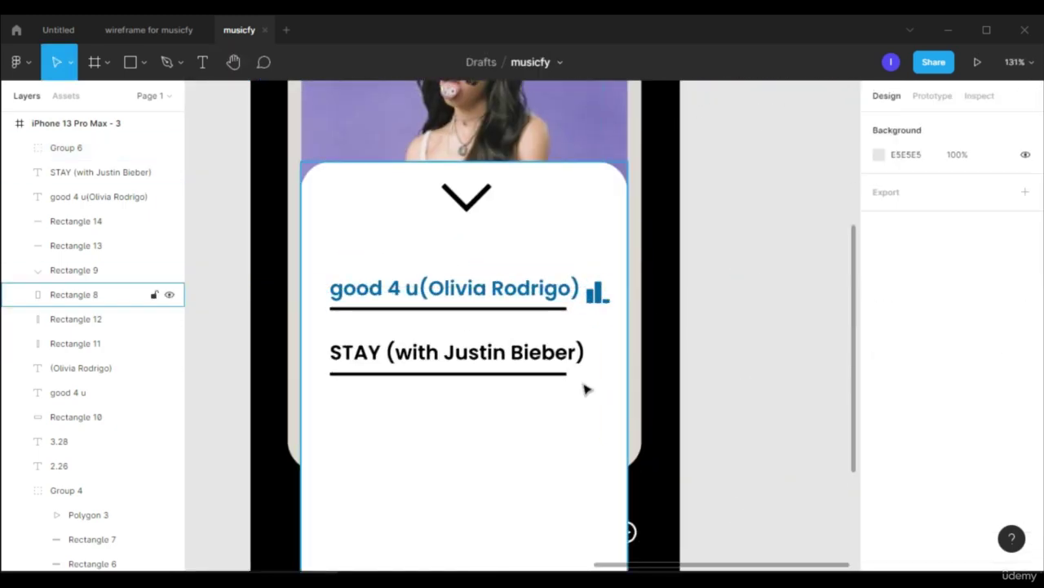
# Step: Move the white panel with its arrow, song list and bars down so its top sits just below the album cover
pyautogui.scroll(-5, 741, 236)
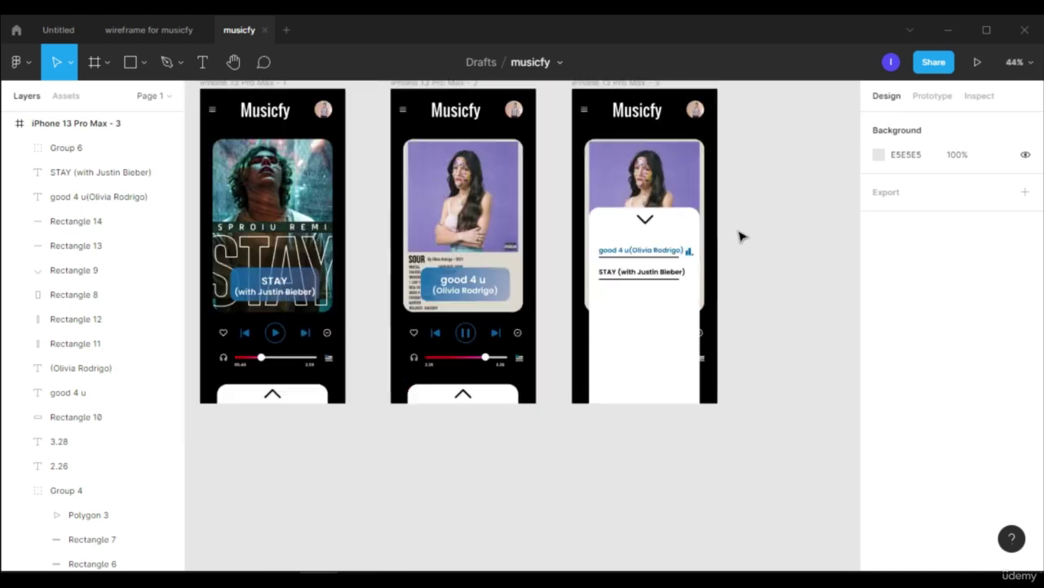
pyautogui.scroll(2, 741, 237)
pyautogui.click(616, 408)
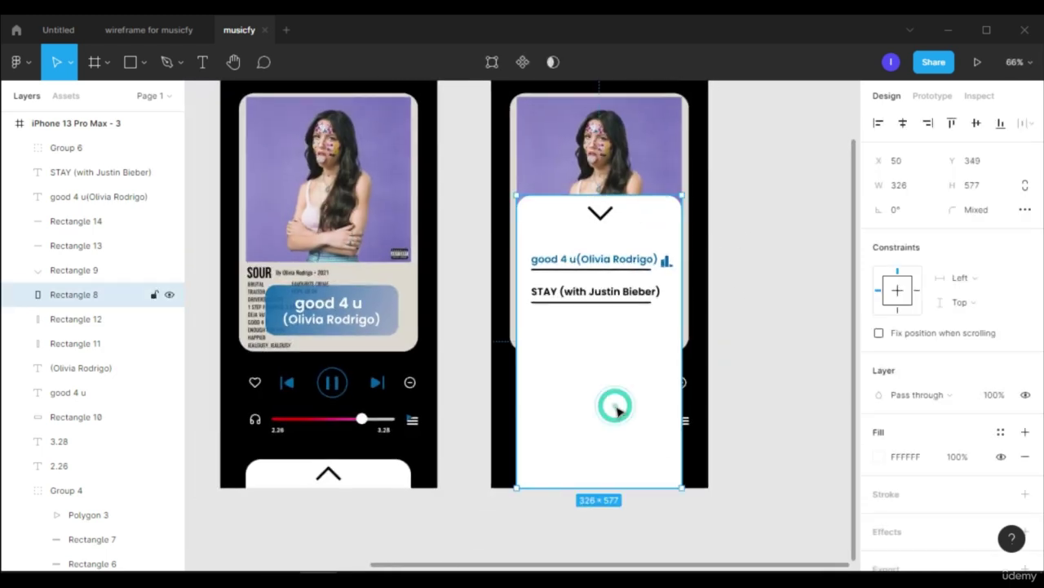
pyautogui.keyDown('shift'); pyautogui.click(57, 197); pyautogui.keyUp('shift')
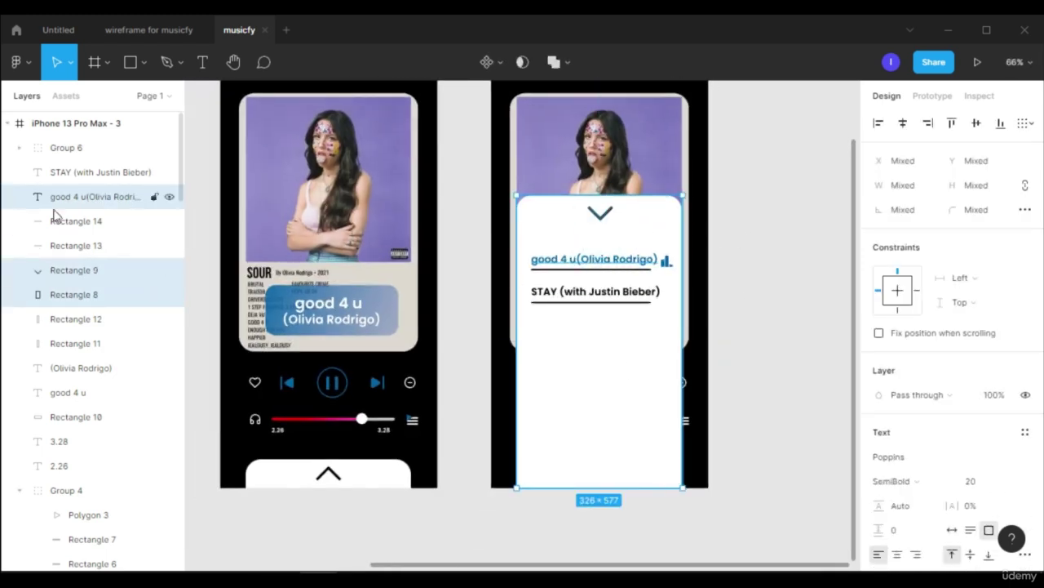
pyautogui.keyDown('shift'); pyautogui.click(77, 147); pyautogui.keyUp('shift')
pyautogui.moveTo(608, 394); pyautogui.dragTo(608, 555)
pyautogui.click(774, 392)
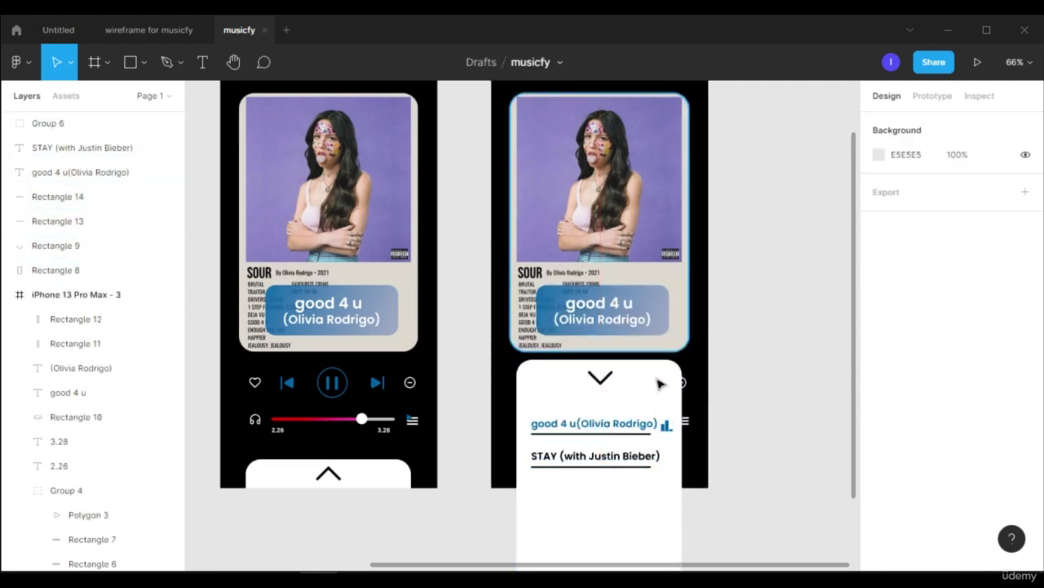
# Step: Add a fourth iPhone 13 Pro Max frame to the left of the first one and fill it with black
pyautogui.scroll(-2, 768, 278)
pyautogui.scroll(-2, 753, 282)
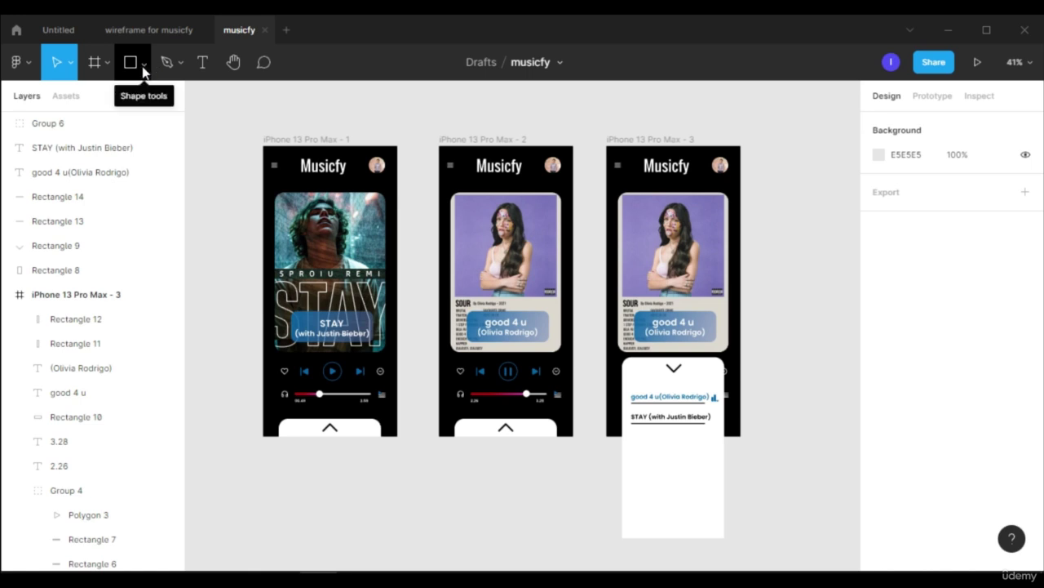
pyautogui.click(96, 62)
pyautogui.click(970, 172)
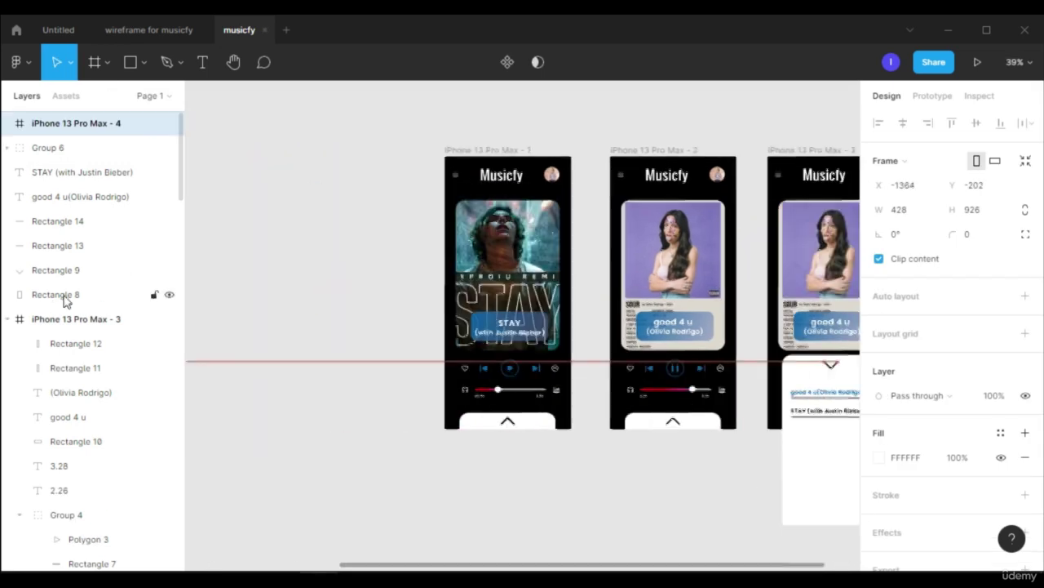
pyautogui.click(879, 458)
pyautogui.moveTo(692, 190); pyautogui.dragTo(792, 376)
pyautogui.click(845, 172)
# Step: Copy the "Musicfy" title from the first frame to the centre of the new black frame at font size 64
pyautogui.moveTo(592, 178); pyautogui.dragTo(421, 296)
pyautogui.click(1002, 482)
pyautogui.click(990, 477)
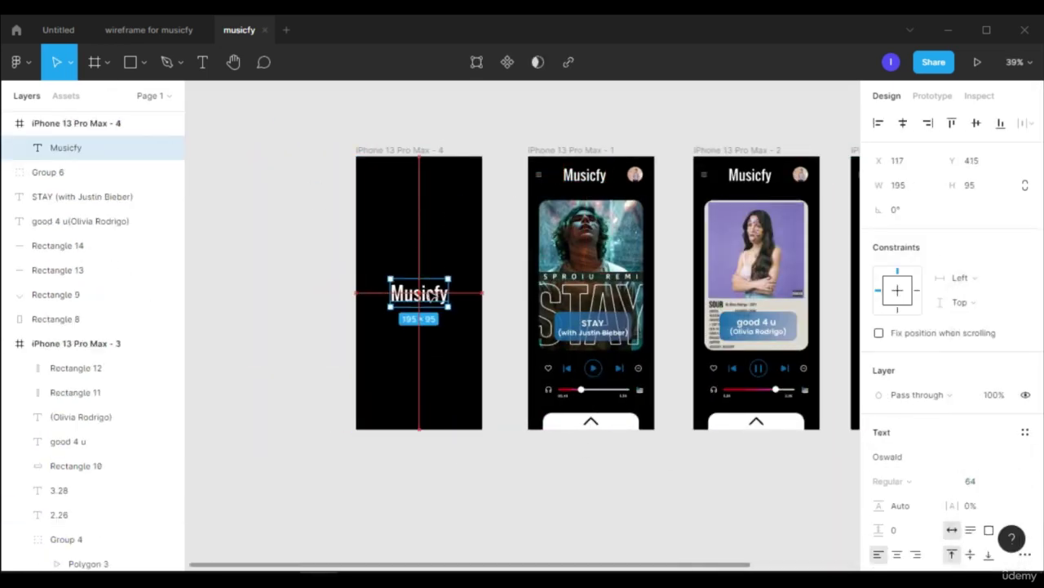
pyautogui.click(447, 346)
pyautogui.scroll(-2, 639, 559)
pyautogui.hscroll(2, 641, 481)
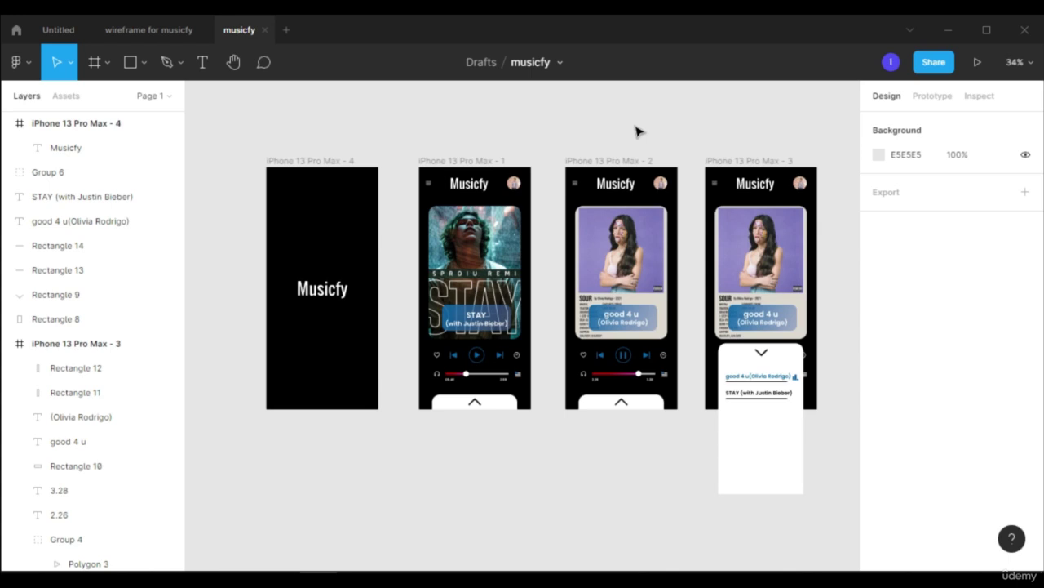
# Step: Shorten the white song list panel so its lower edge lines up with the third frame's bottom edge
pyautogui.click(762, 449)
pyautogui.moveTo(761, 494); pyautogui.dragTo(761, 409)
pyautogui.click(776, 462)
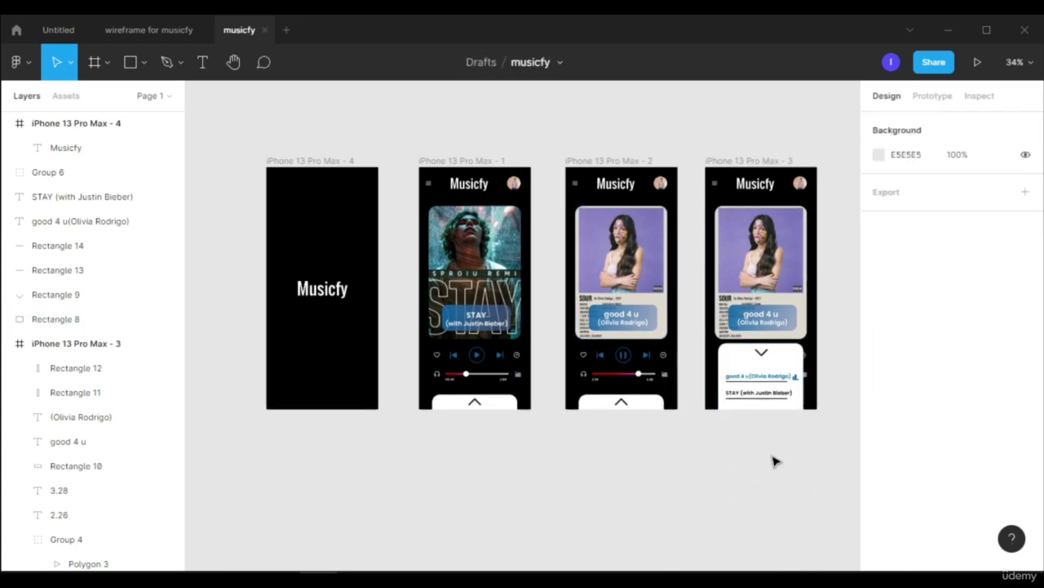